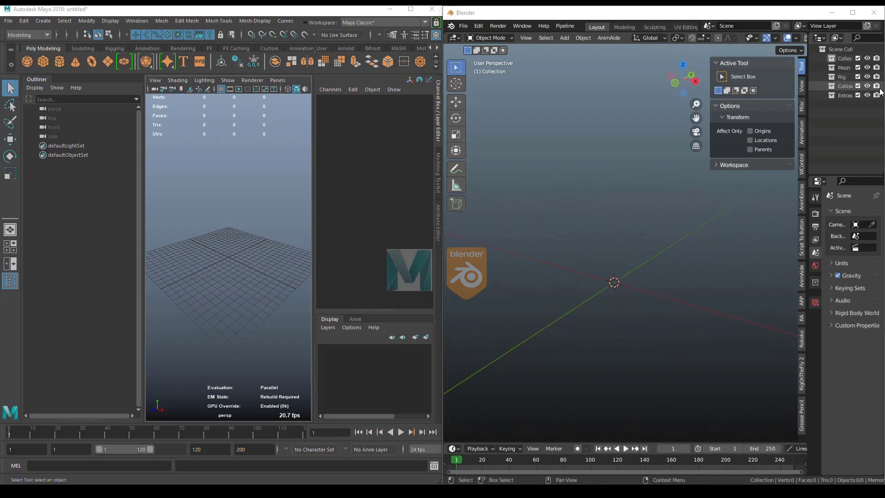
Make the Collision collection the active collection in Blender
{"action": "left_click", "coordinate": [836, 87]}
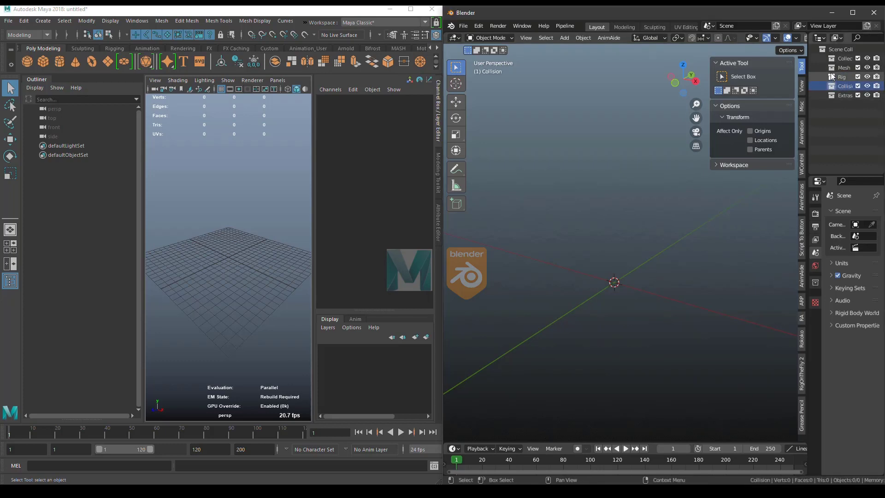
{"action": "left_click", "coordinate": [840, 76]}
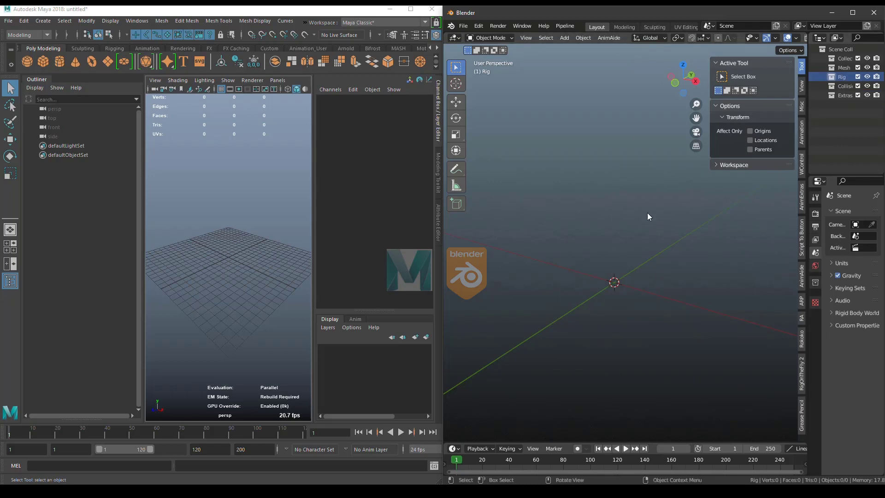
{"action": "left_click", "coordinate": [832, 88]}
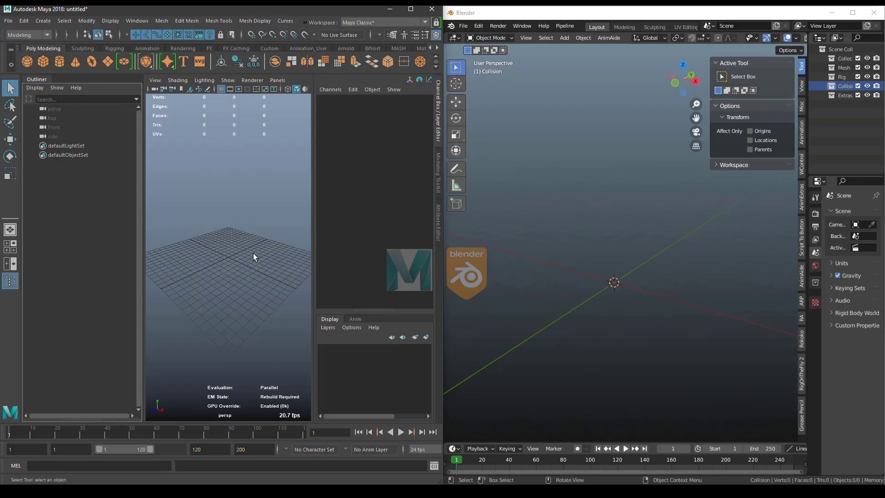
Switch to Maya, create a polygon sphere and move it to about X -1.24, Y 2.98, Z -0.99
{"action": "left_click", "coordinate": [28, 62]}
{"action": "scroll", "coordinate": [239, 290], "scroll_direction": "up", "scroll_amount": 10}
{"action": "scroll", "coordinate": [240, 290], "scroll_direction": "down", "scroll_amount": 5}
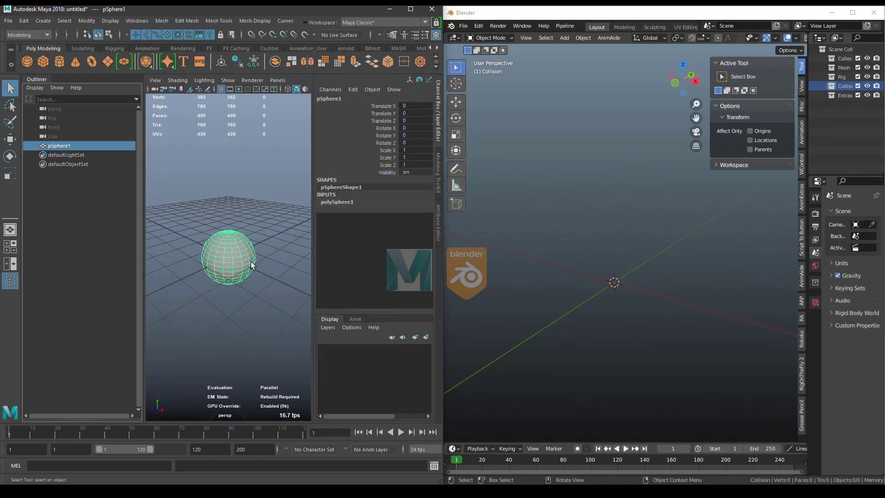
{"action": "key", "text": "w"}
{"action": "left_click_drag", "start_coordinate": [228, 257], "coordinate": [224, 166]}
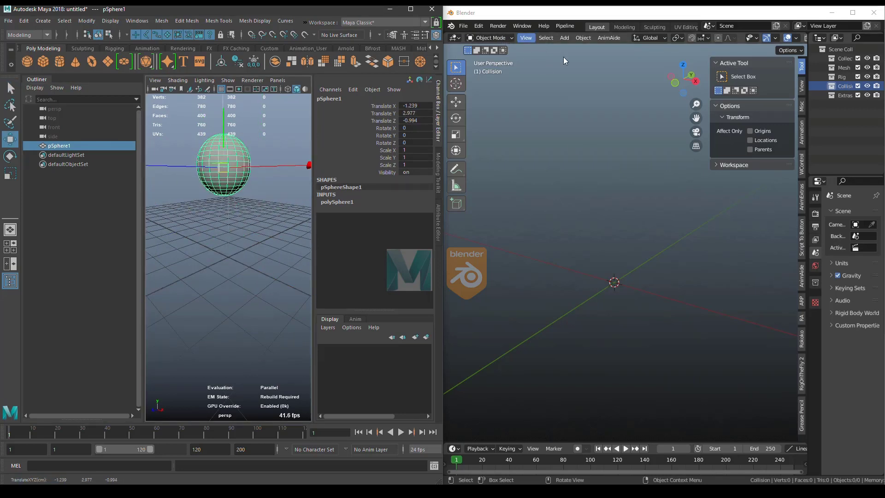
Switch to Blender, add a cube mesh to the Collision collection, frame it and show its transform values
{"action": "left_click", "coordinate": [565, 39]}
{"action": "mouse_move", "coordinate": [582, 48]}
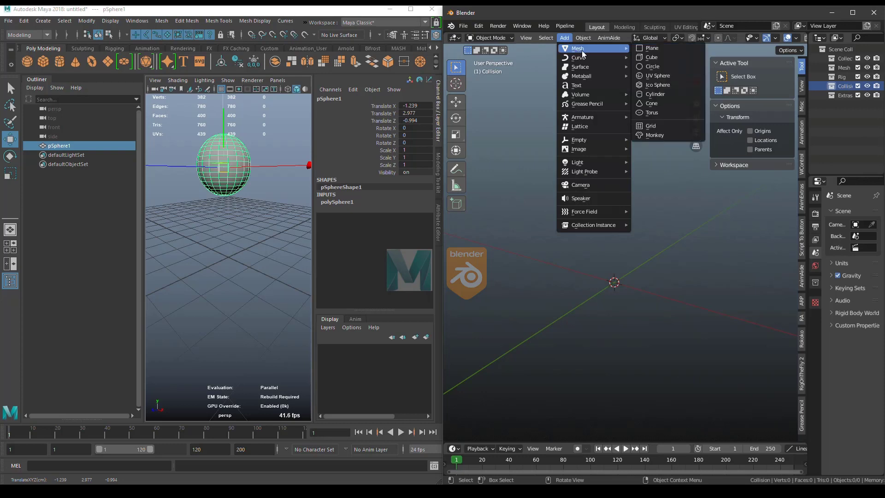
{"action": "left_click", "coordinate": [665, 57]}
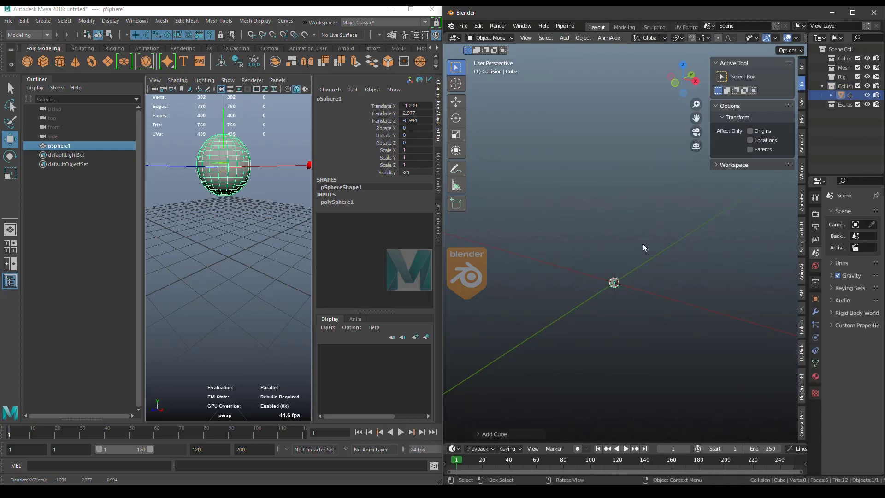
{"action": "scroll", "coordinate": [625, 275], "scroll_direction": "up", "scroll_amount": 6}
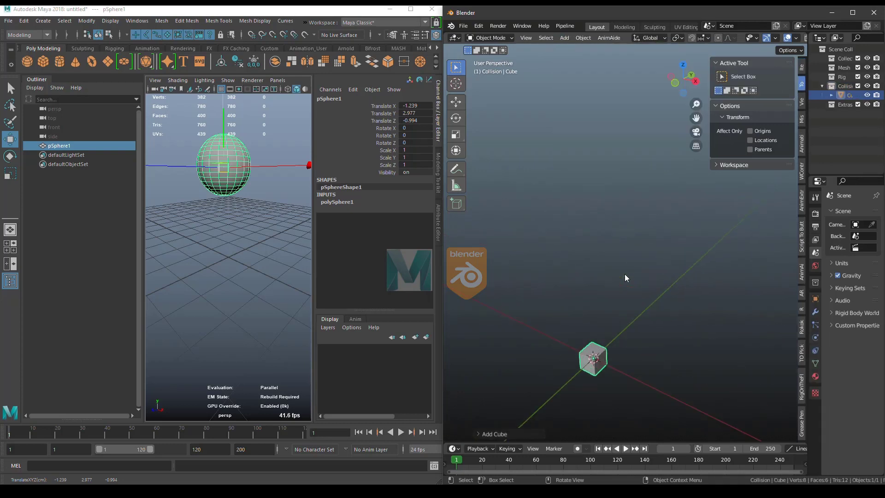
{"action": "key", "text": "KP_Decimal"}
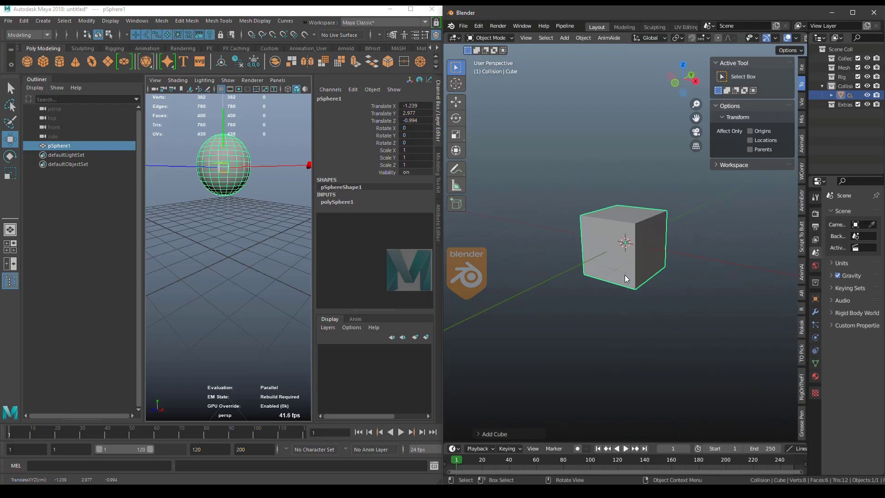
{"action": "left_click", "coordinate": [802, 68]}
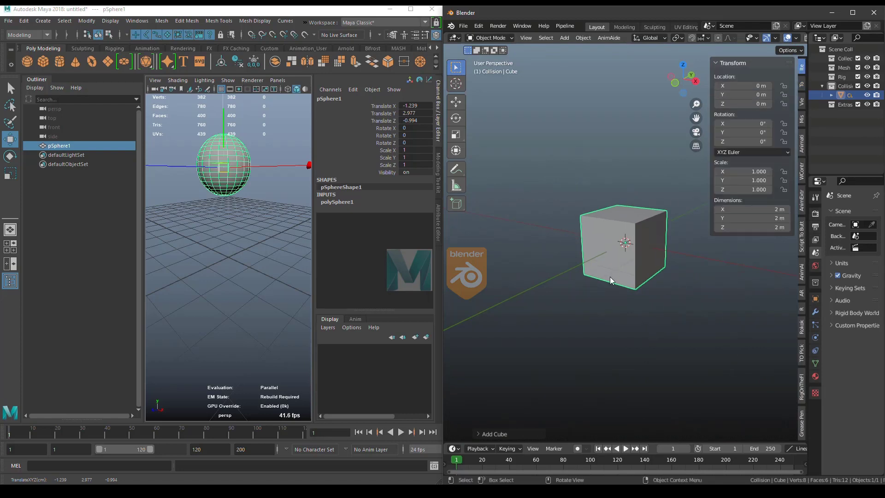
Move the cube freely to about X -2.25, Y -0.43, Z 2.73 m and deselect it
{"action": "key", "text": "g"}
{"action": "left_click", "coordinate": [545, 190]}
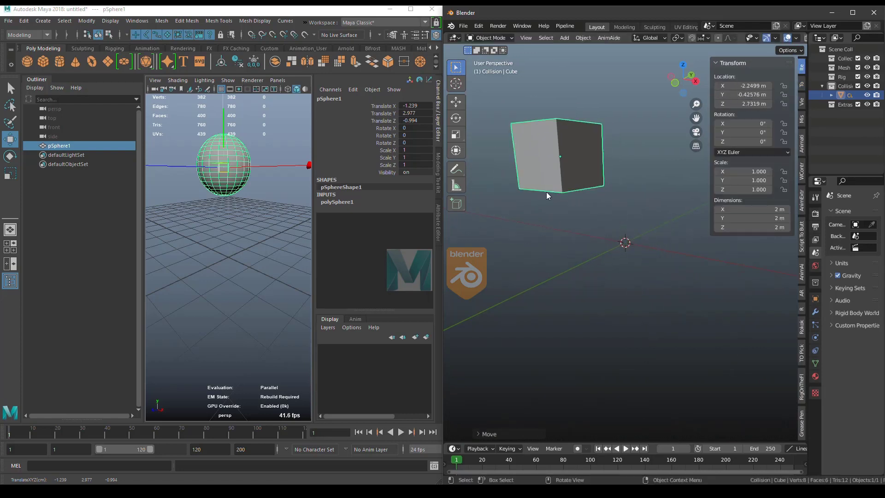
{"action": "scroll", "coordinate": [565, 322], "scroll_direction": "down", "scroll_amount": 1}
{"action": "left_click", "coordinate": [565, 322]}
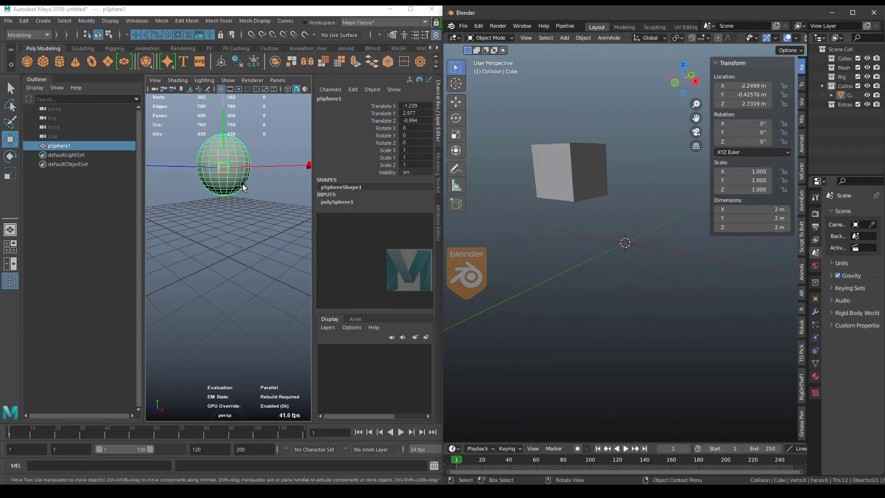
{"action": "scroll", "coordinate": [243, 186], "scroll_direction": "down", "scroll_amount": 5}
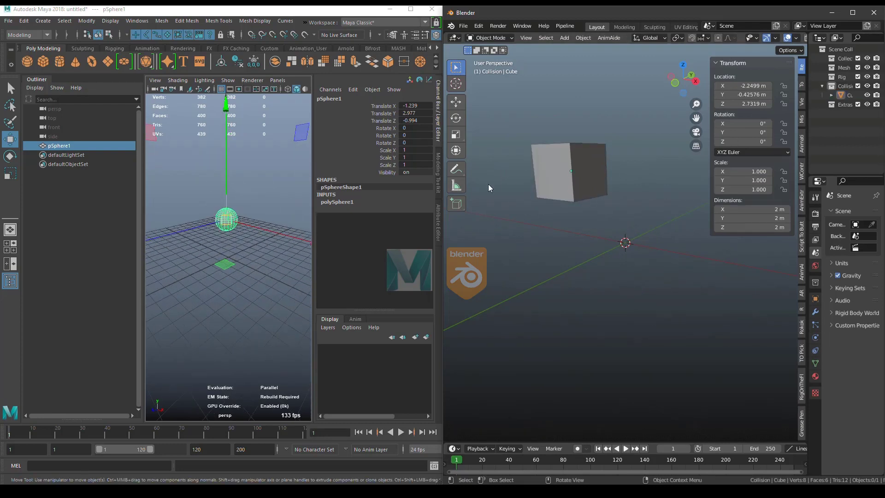
Duplicate the cube and place the copy below it at about X -0.78, Y -0.89, Z -0.94 m
{"action": "left_click", "coordinate": [566, 180]}
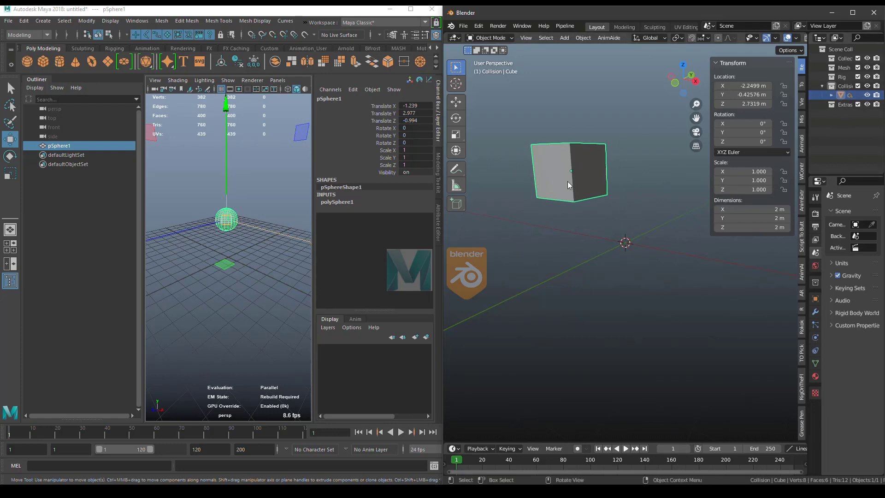
{"action": "key", "text": "shift+d"}
{"action": "left_click", "coordinate": [595, 281]}
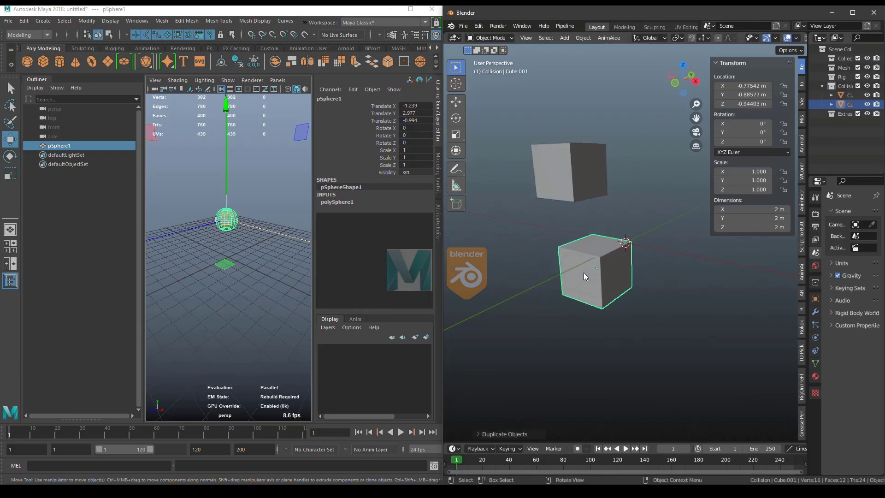
Switch to Maya, duplicate the sphere and move the copy to about X -1.16, Y -0.81, Z 1.77
{"action": "left_click", "coordinate": [227, 218]}
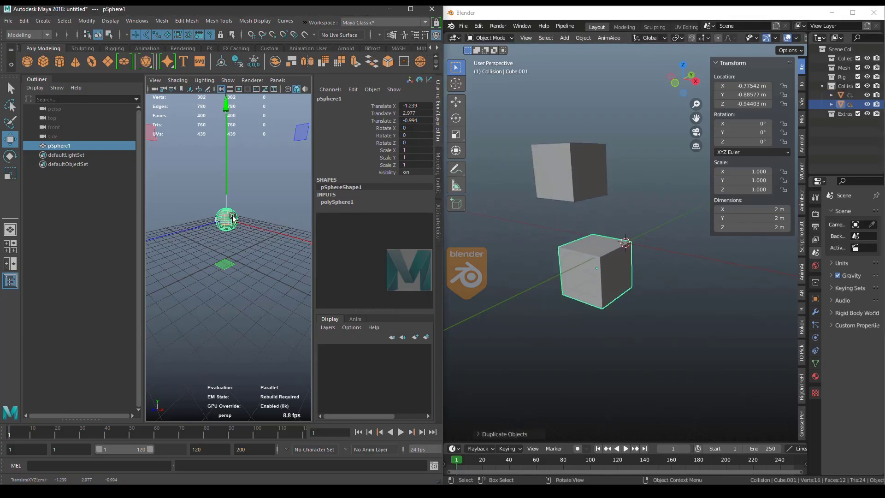
{"action": "key", "text": "ctrl+d"}
{"action": "left_click_drag", "start_coordinate": [226, 221], "coordinate": [205, 270]}
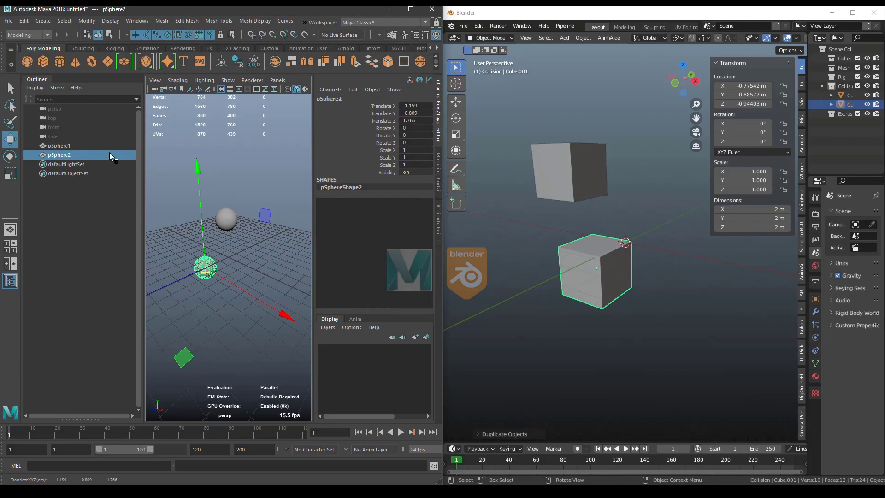
Switch to Blender, widen the outliner and rename the Collision collection to Col_Group
{"action": "left_click", "coordinate": [544, 190]}
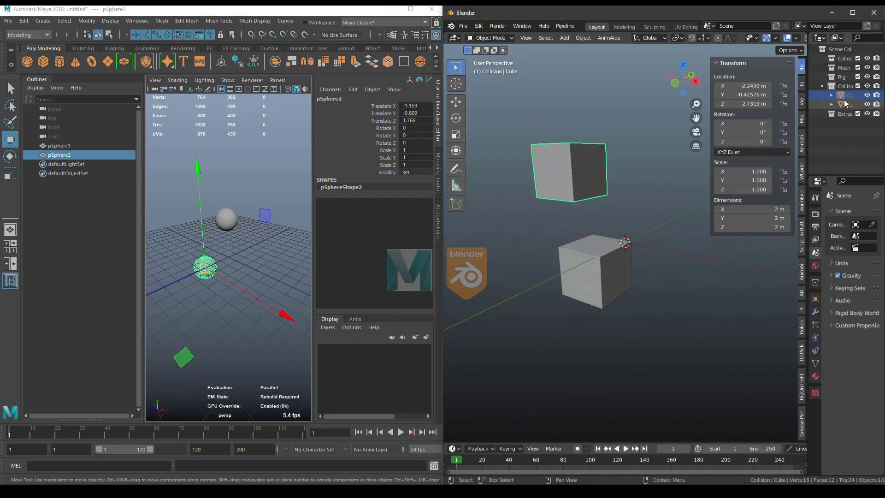
{"action": "left_click_drag", "start_coordinate": [809, 106], "coordinate": [756, 107]}
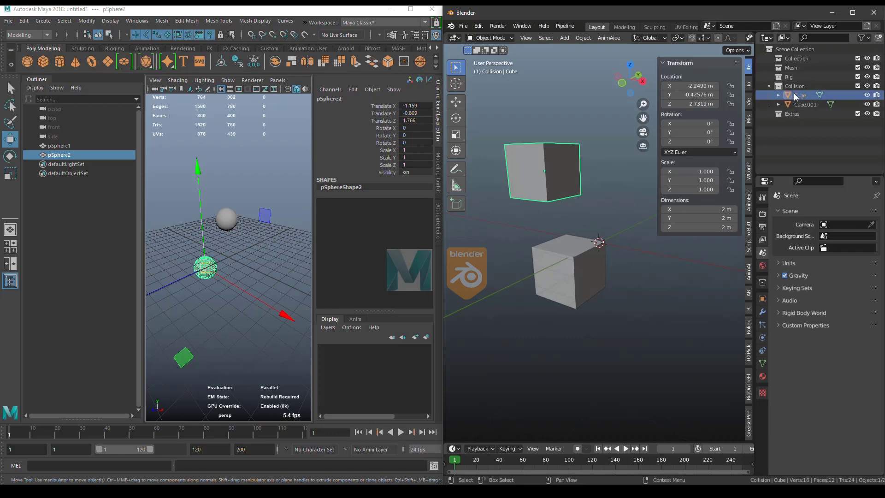
{"action": "double_click", "coordinate": [797, 86]}
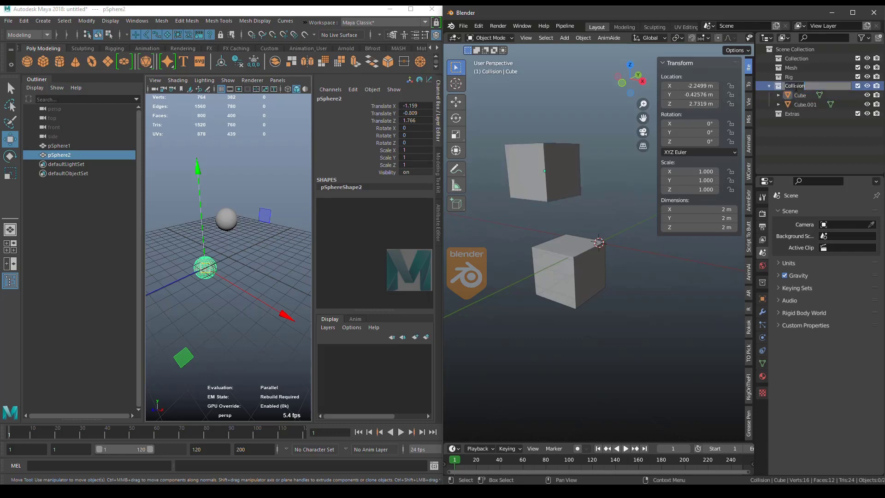
{"action": "type", "text": "Col_Group"}
{"action": "key", "text": "Return"}
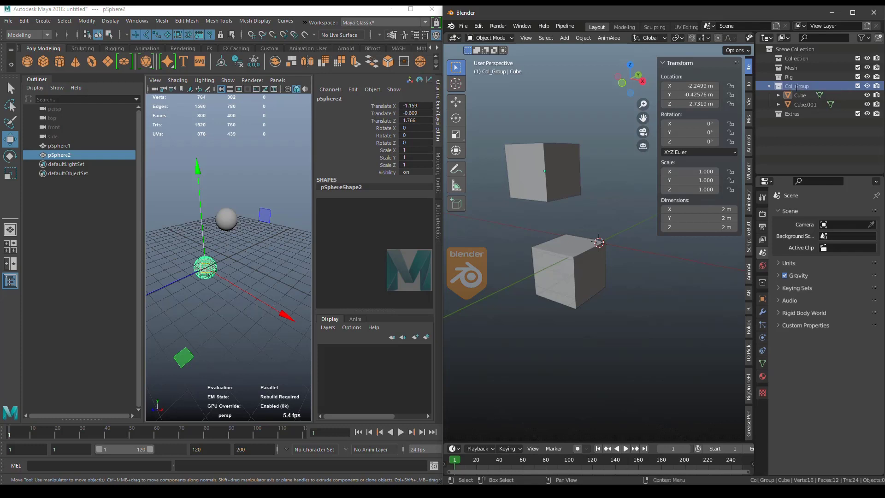
Delete the Collection, Mesh, Rig and Extras collections, then select the upper cube
{"action": "left_click", "coordinate": [794, 76]}
{"action": "left_click", "coordinate": [793, 60], "text": "shift"}
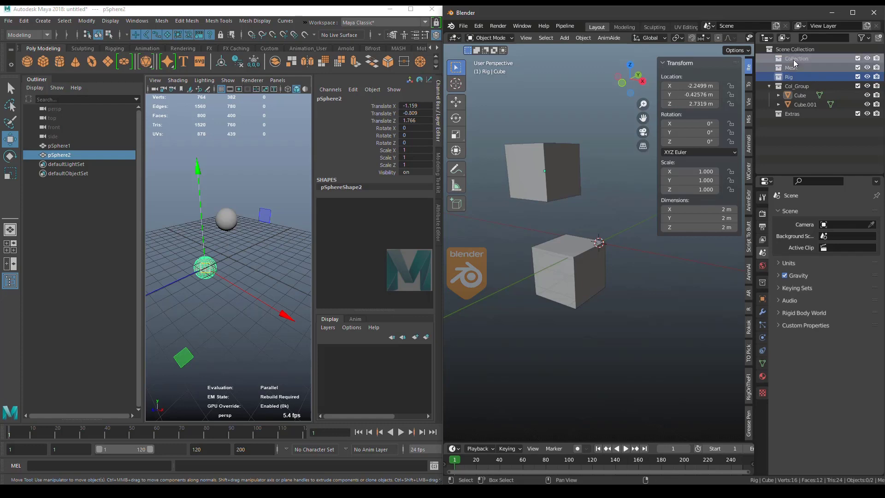
{"action": "left_click", "coordinate": [793, 114], "text": "ctrl"}
{"action": "key", "text": "Delete"}
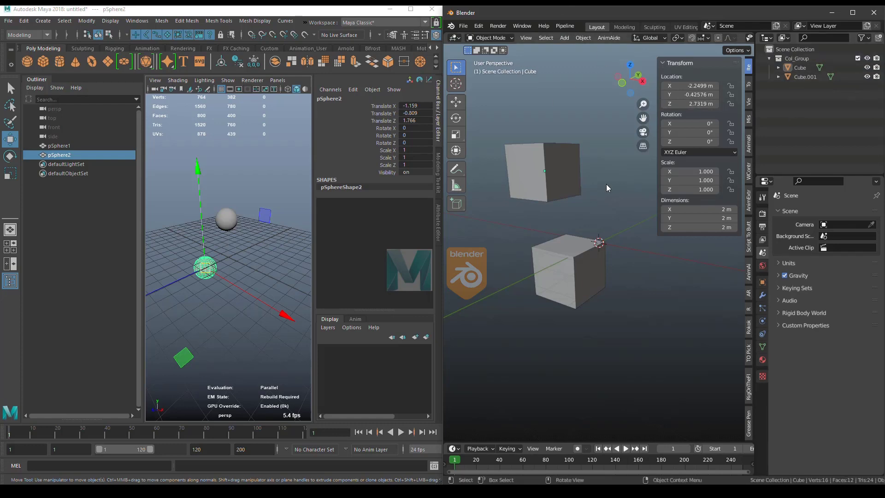
{"action": "left_click", "coordinate": [574, 290]}
{"action": "left_click", "coordinate": [565, 173]}
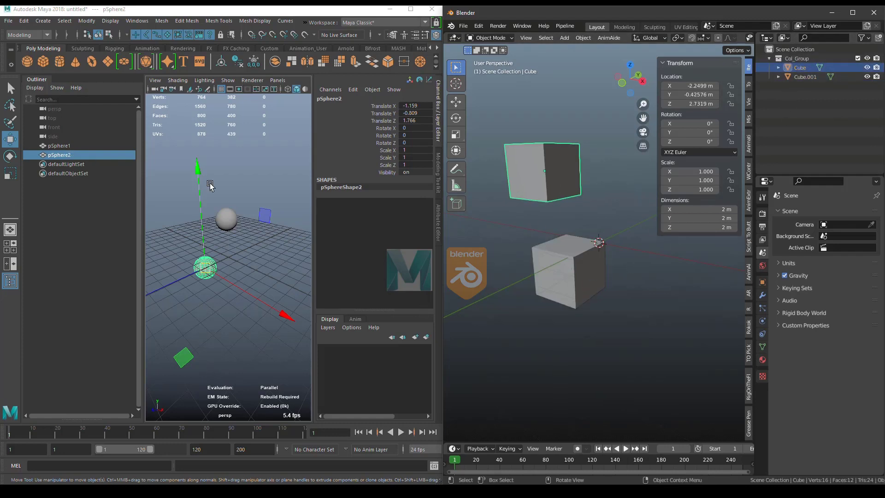
{"action": "left_click", "coordinate": [236, 212]}
{"action": "left_click_drag", "start_coordinate": [173, 230], "coordinate": [228, 289]}
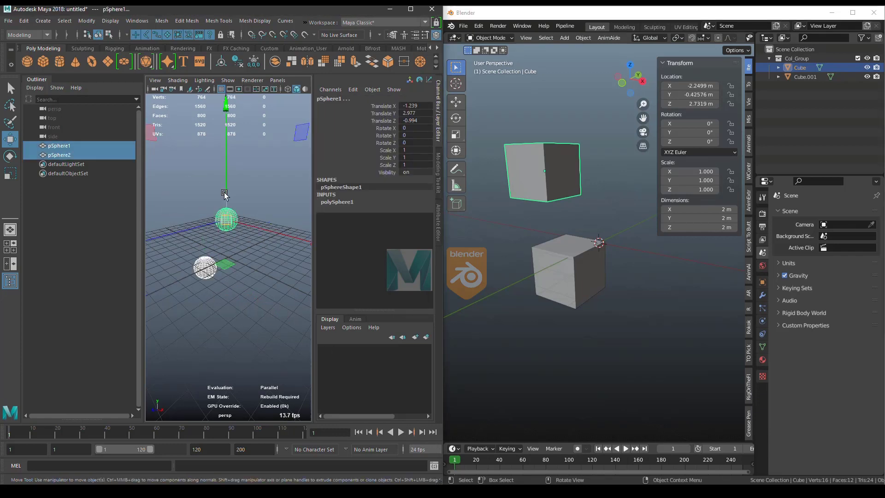
{"action": "left_click", "coordinate": [196, 226]}
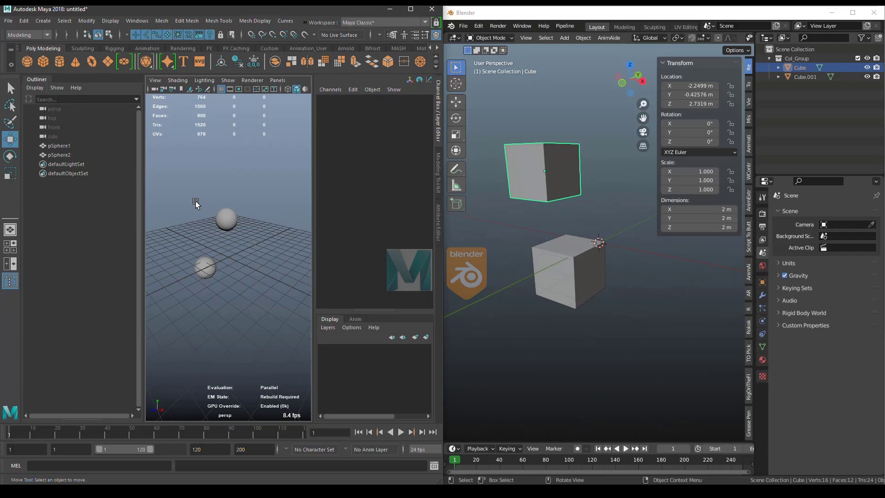
{"action": "left_click", "coordinate": [63, 146]}
{"action": "left_click", "coordinate": [64, 154]}
{"action": "left_click", "coordinate": [69, 146]}
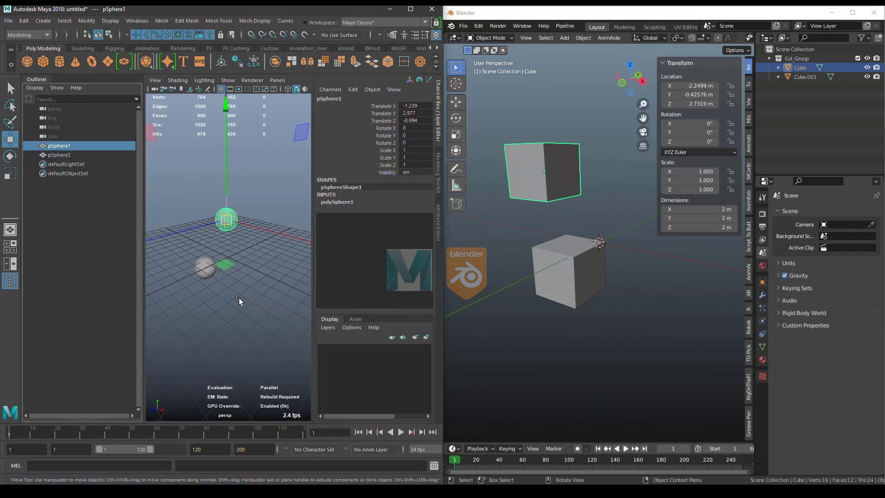
In Maya, select both spheres and create a display layer named Col_Group from them
{"action": "left_click", "coordinate": [219, 274]}
{"action": "left_click", "coordinate": [213, 271]}
{"action": "left_click", "coordinate": [226, 228], "text": "shift"}
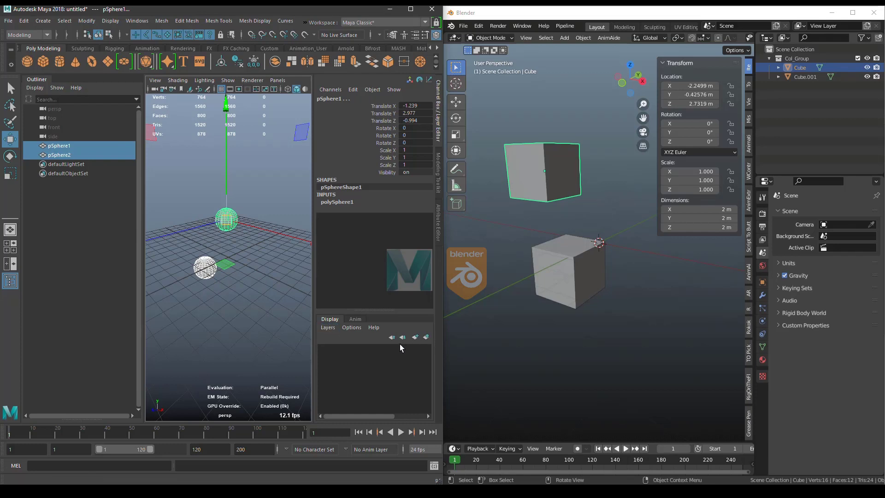
{"action": "left_click", "coordinate": [425, 336]}
{"action": "double_click", "coordinate": [375, 350]}
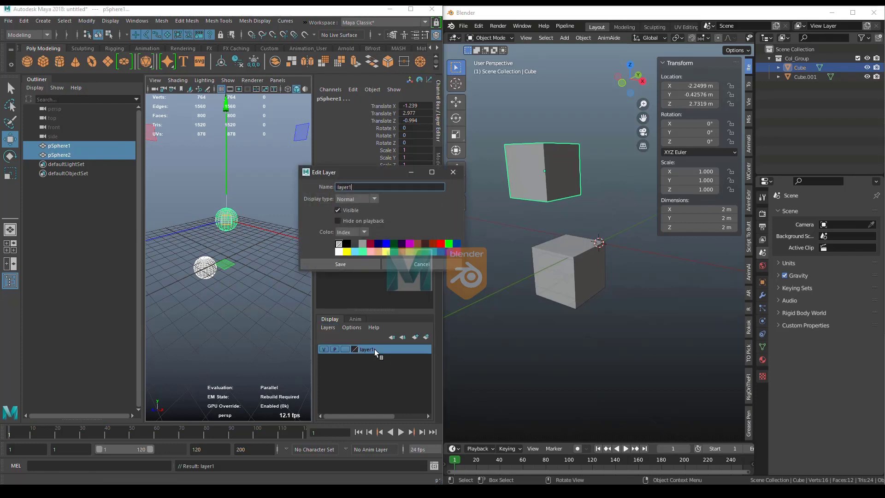
{"action": "key", "text": "ctrl+a"}
{"action": "key", "text": "BackSpace"}
{"action": "type", "text": "Col_Group"}
{"action": "left_click", "coordinate": [369, 265]}
Add the two selected spheres to the Col_Group layer, then toggle the layer's visibility off and on
{"action": "right_click", "coordinate": [378, 348]}
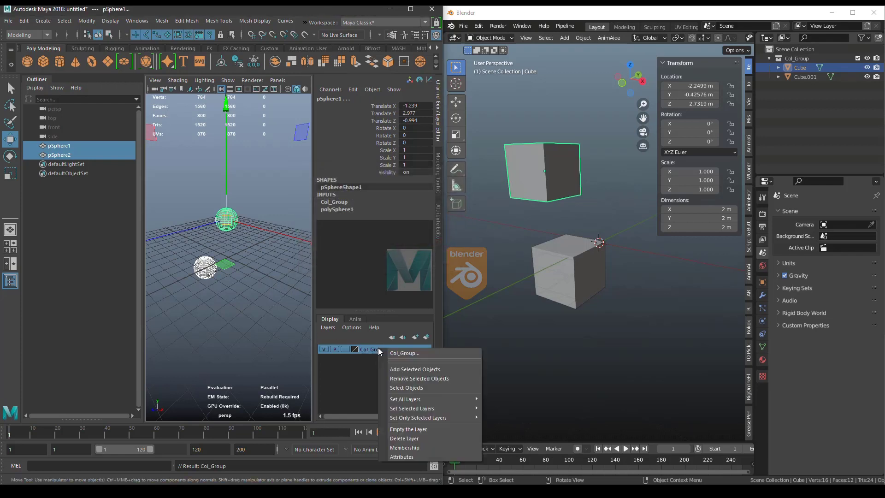
{"action": "left_click", "coordinate": [390, 366]}
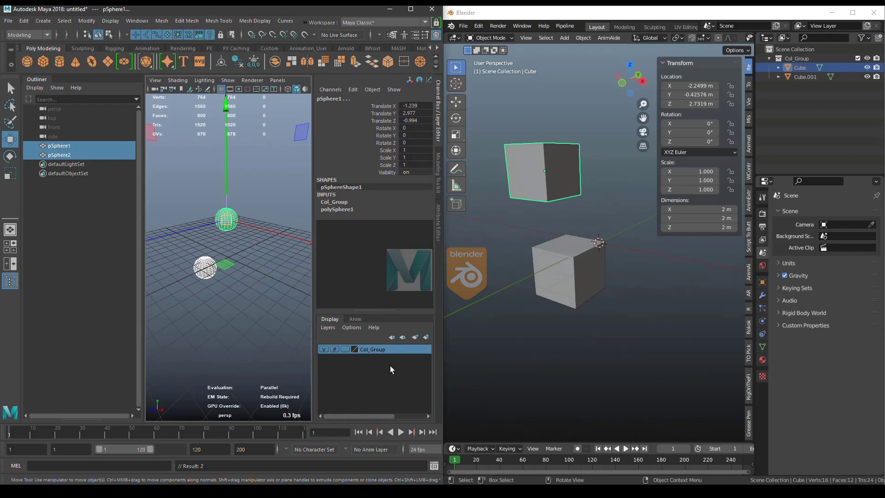
{"action": "left_click", "coordinate": [323, 349]}
{"action": "left_click", "coordinate": [323, 349]}
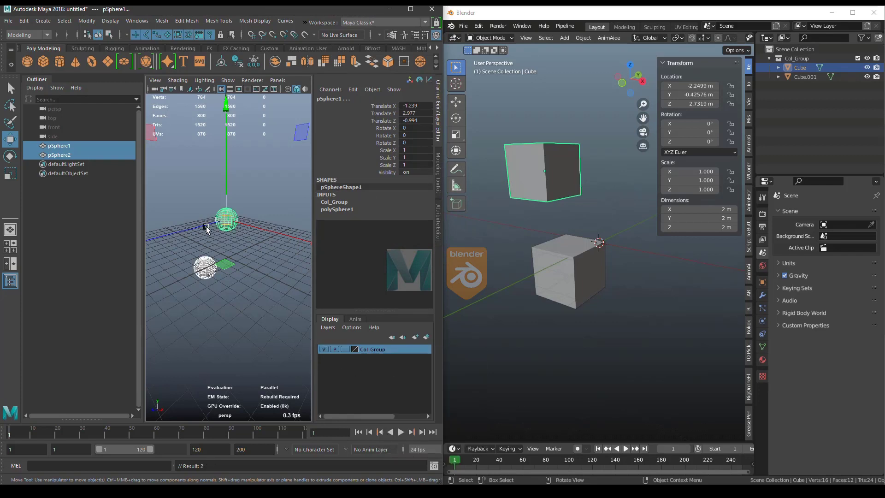
Examine how the Col_Group layer behaves by toggling its visibility again and viewing its available layer commands with nothing selected
{"action": "left_click", "coordinate": [271, 269]}
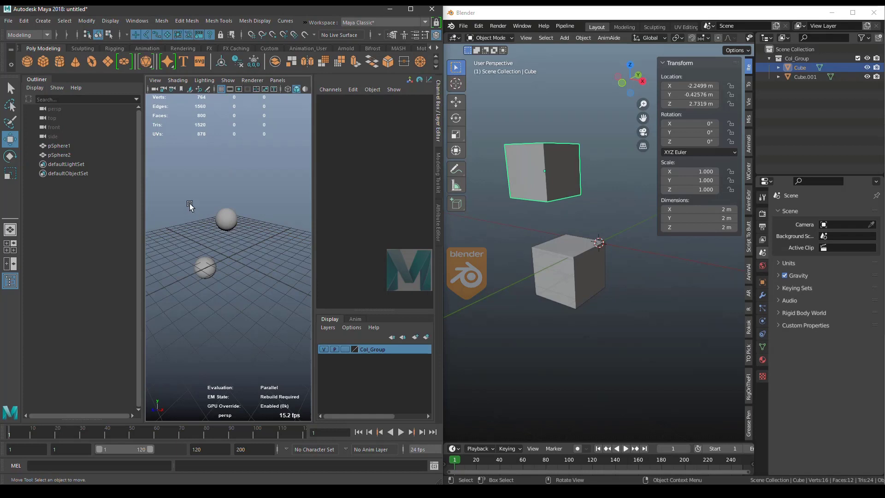
{"action": "left_click_drag", "start_coordinate": [181, 194], "coordinate": [274, 334]}
{"action": "left_click", "coordinate": [265, 285]}
{"action": "left_click", "coordinate": [323, 350]}
{"action": "left_click", "coordinate": [324, 350]}
{"action": "right_click", "coordinate": [367, 350]}
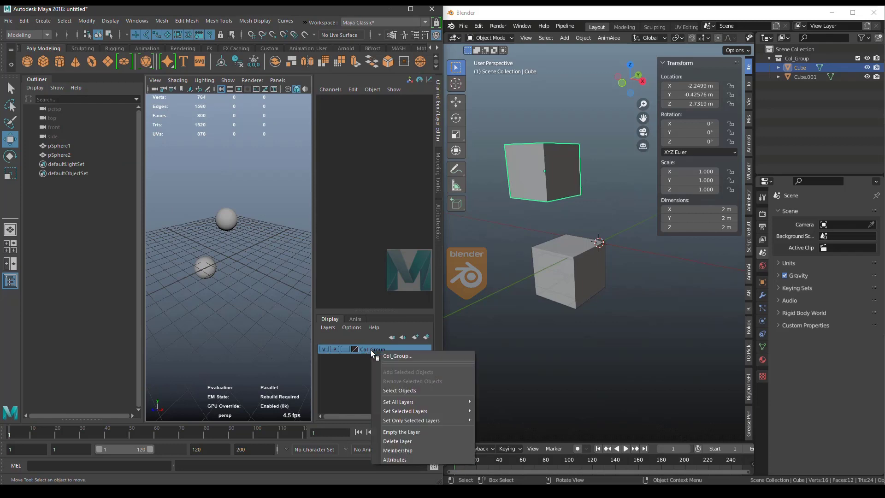
{"action": "left_click", "coordinate": [397, 383]}
{"action": "left_click", "coordinate": [270, 284]}
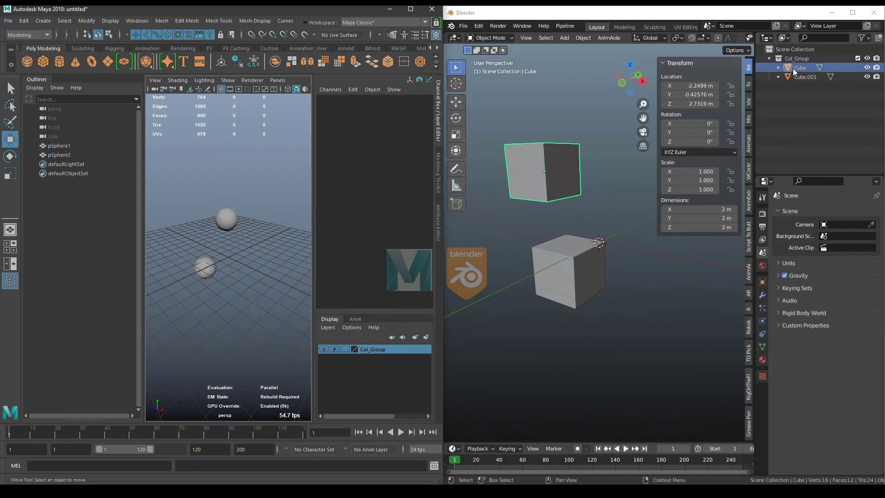
In Blender, hide and show the Col_Group collection, then exclude it from the view layer and include it again
{"action": "left_click", "coordinate": [871, 58]}
{"action": "left_click", "coordinate": [867, 59]}
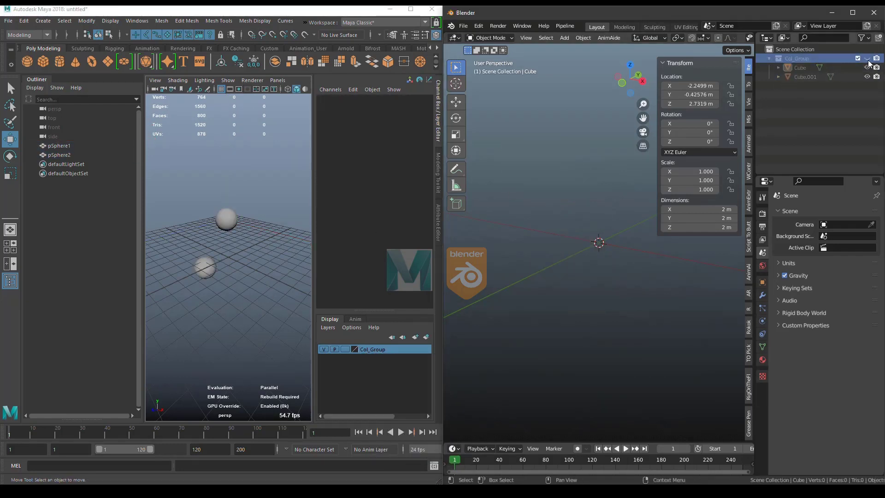
{"action": "left_click", "coordinate": [868, 59]}
{"action": "left_click", "coordinate": [858, 58]}
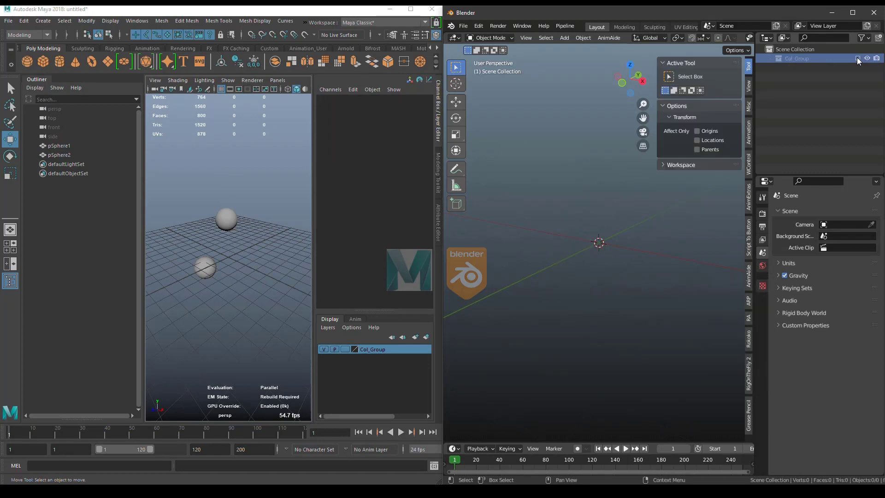
{"action": "left_click", "coordinate": [858, 59]}
{"action": "left_click", "coordinate": [857, 59]}
{"action": "left_click", "coordinate": [857, 58]}
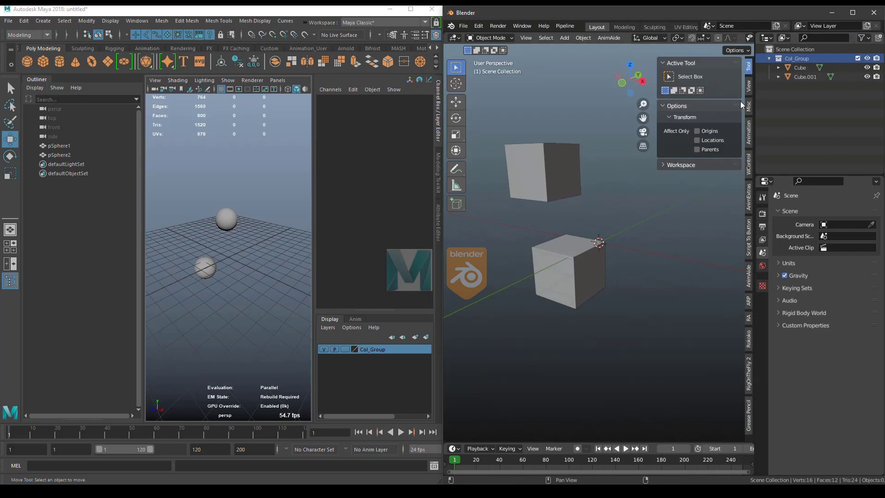
Select both cubes through the Col_Group collection, then compare the commands offered for the collection and for the lower cube
{"action": "right_click", "coordinate": [789, 59]}
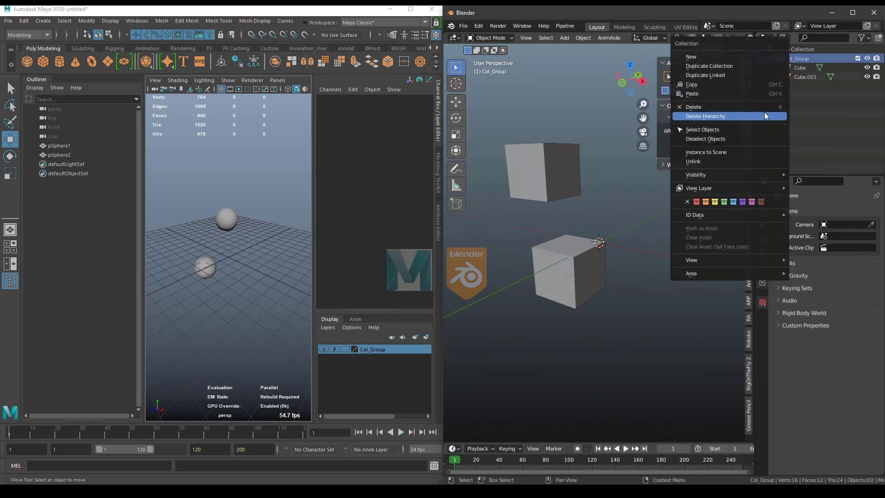
{"action": "left_click", "coordinate": [751, 131]}
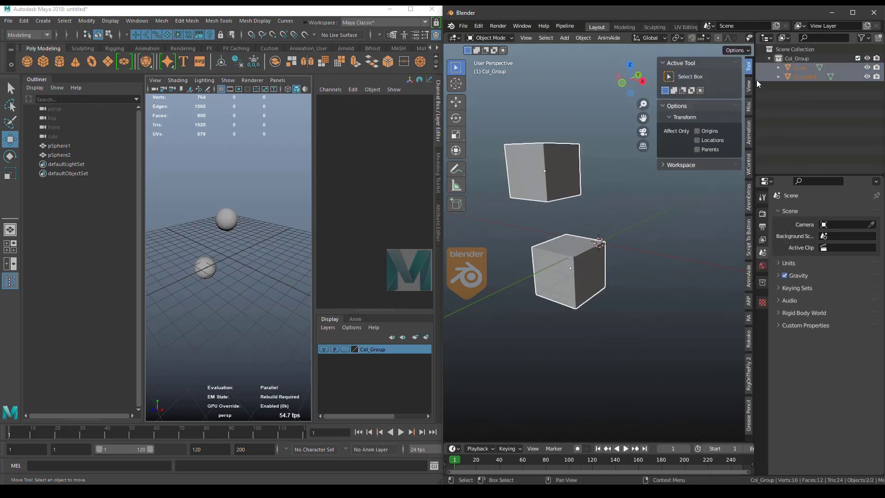
{"action": "left_click", "coordinate": [803, 62]}
{"action": "right_click", "coordinate": [802, 62]}
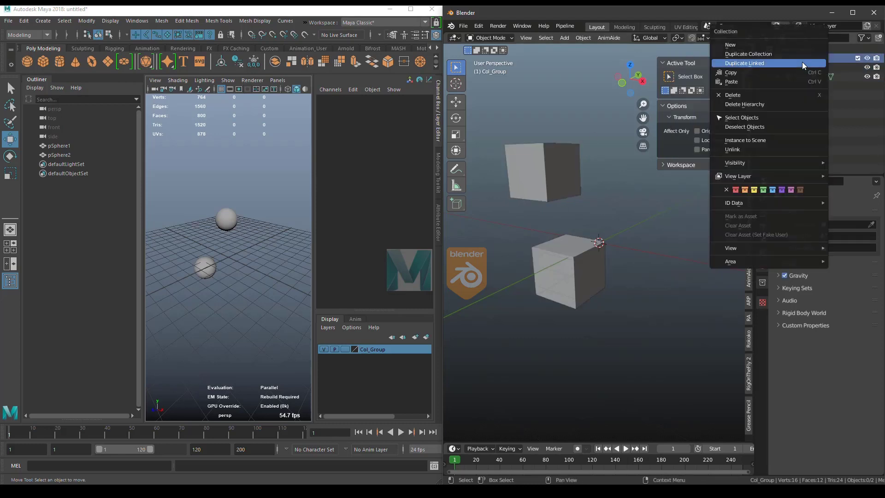
{"action": "left_click", "coordinate": [803, 77]}
{"action": "right_click", "coordinate": [804, 76]}
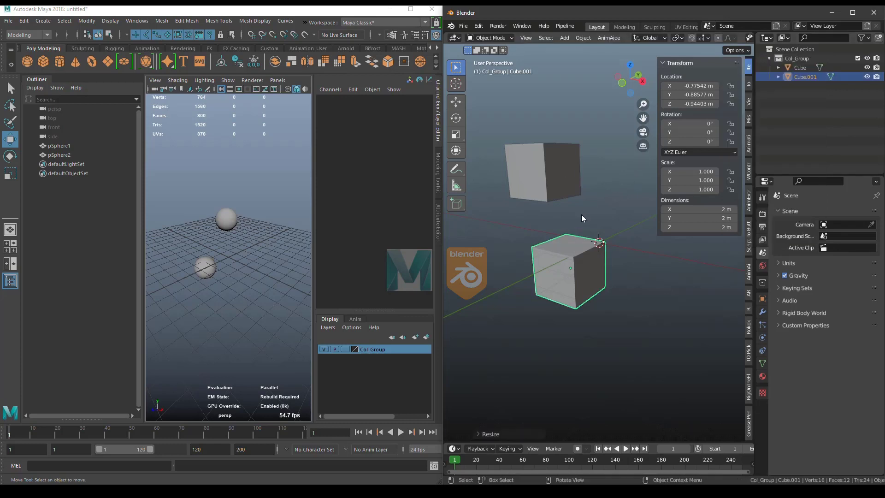
{"action": "left_click", "coordinate": [827, 95]}
{"action": "left_click", "coordinate": [798, 59]}
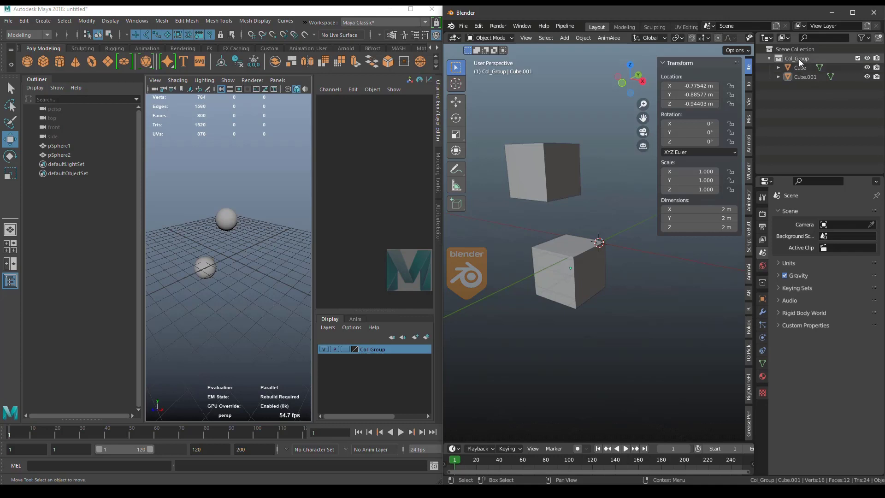
In Maya, select both spheres and create a set named groupSet from them
{"action": "left_click", "coordinate": [230, 278]}
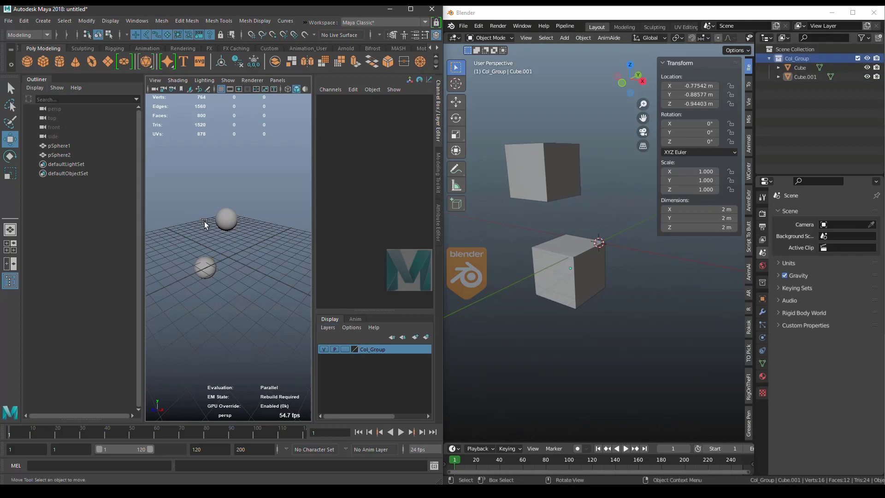
{"action": "left_click_drag", "start_coordinate": [201, 216], "coordinate": [280, 311]}
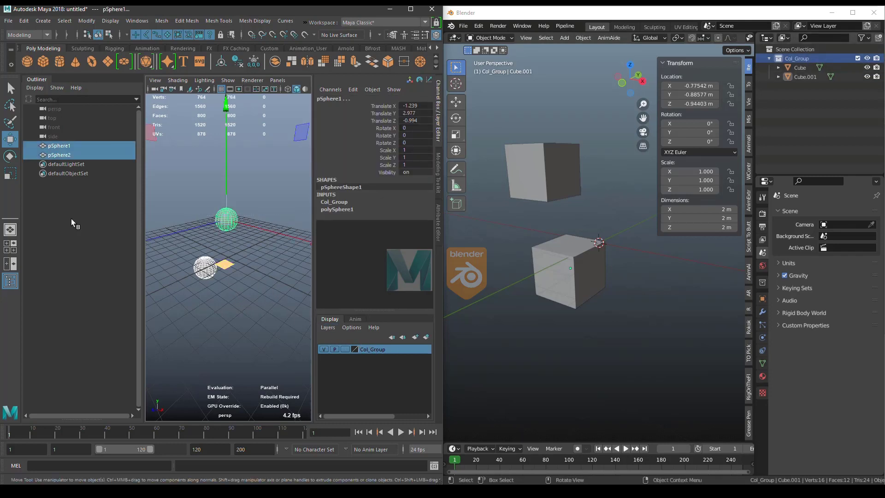
{"action": "left_click", "coordinate": [64, 21]}
{"action": "mouse_move", "coordinate": [42, 21]}
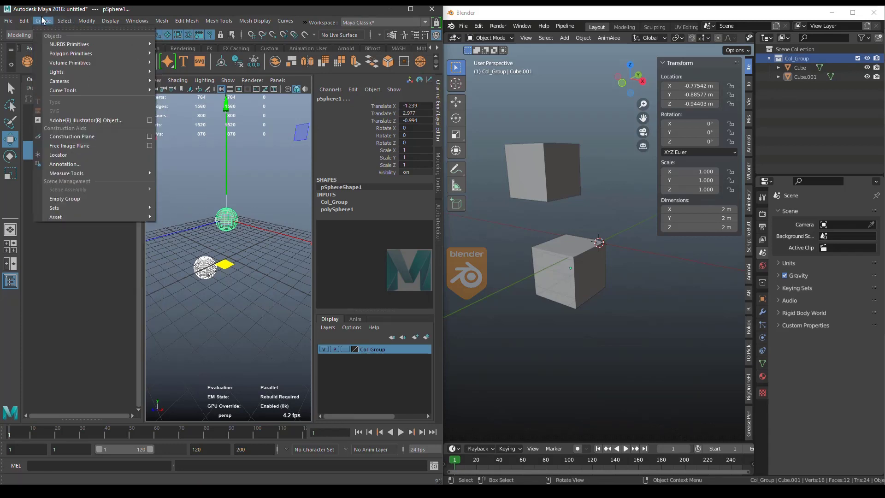
{"action": "mouse_move", "coordinate": [89, 208]}
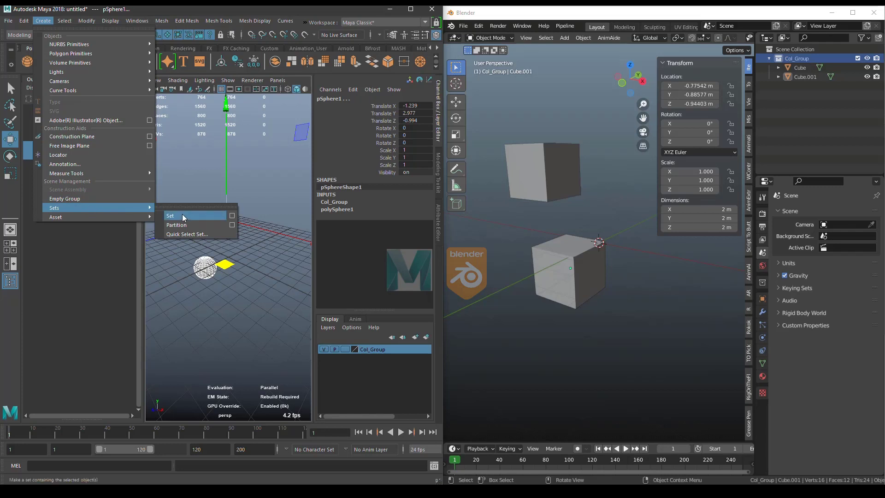
{"action": "left_click", "coordinate": [232, 217]}
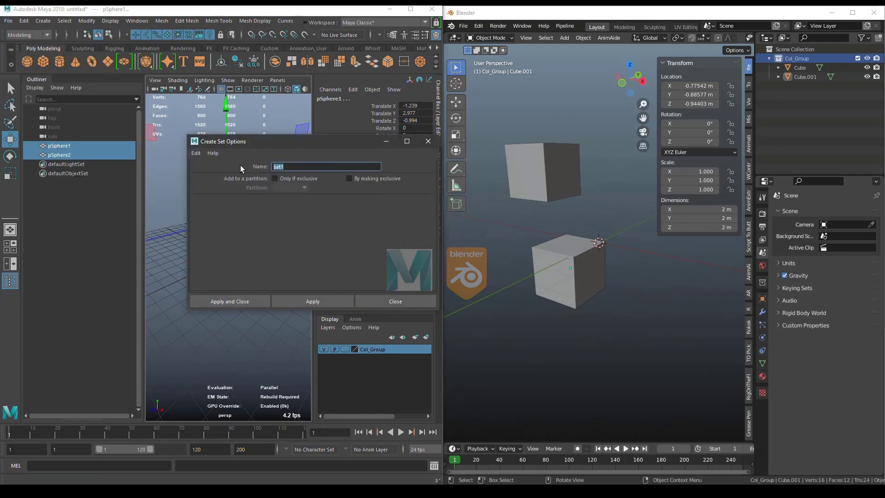
{"action": "type", "text": "groupSet"}
{"action": "left_click", "coordinate": [318, 300]}
{"action": "left_click", "coordinate": [378, 301]}
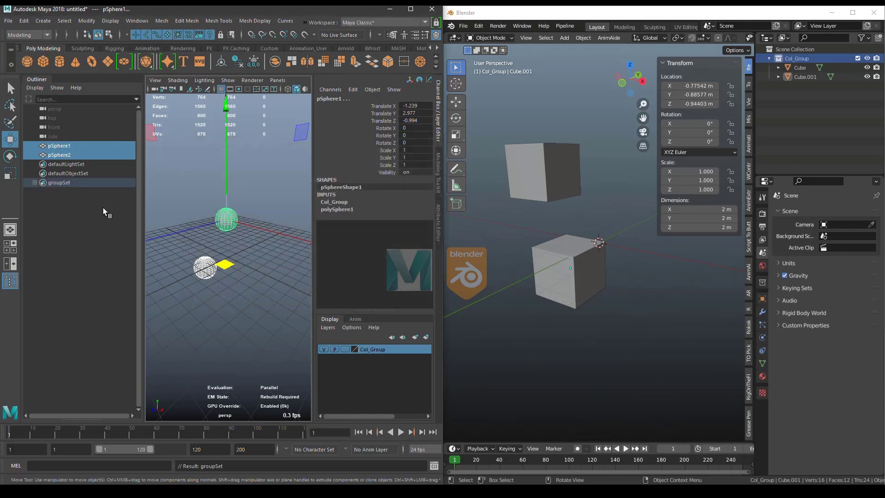
Expand groupSet, check its sphere entries individually, and select all members of the set
{"action": "left_click", "coordinate": [36, 183]}
{"action": "left_click", "coordinate": [78, 193]}
{"action": "left_click", "coordinate": [73, 183]}
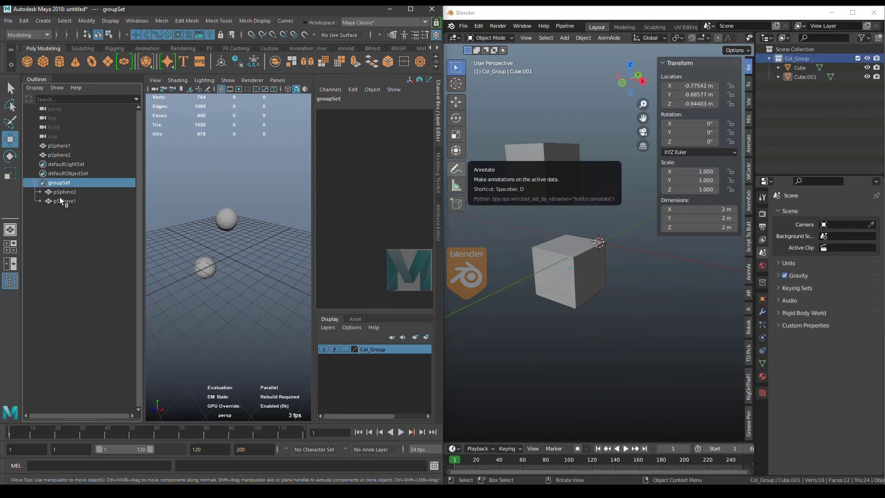
{"action": "left_click", "coordinate": [77, 192]}
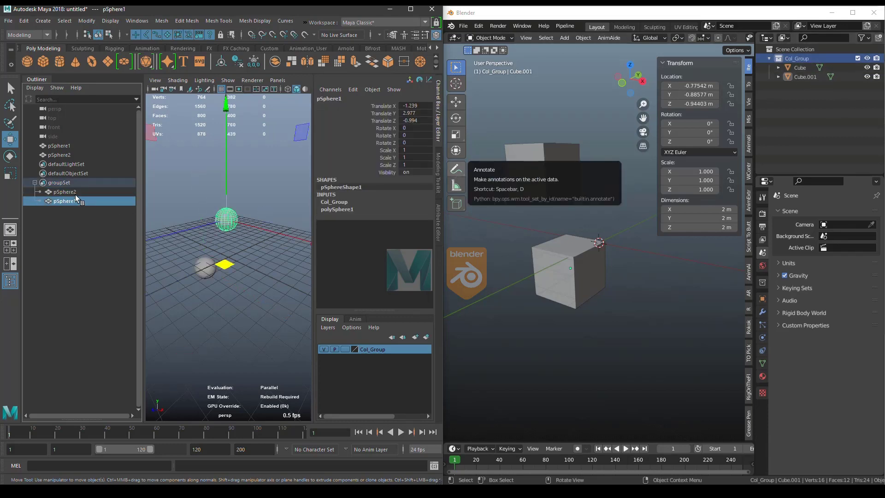
{"action": "left_click", "coordinate": [76, 181]}
{"action": "right_click", "coordinate": [80, 184]}
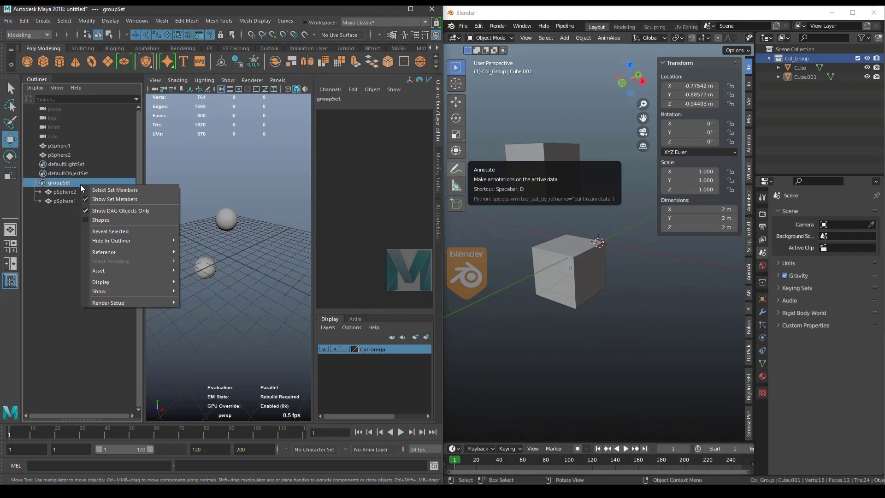
{"action": "left_click", "coordinate": [135, 191]}
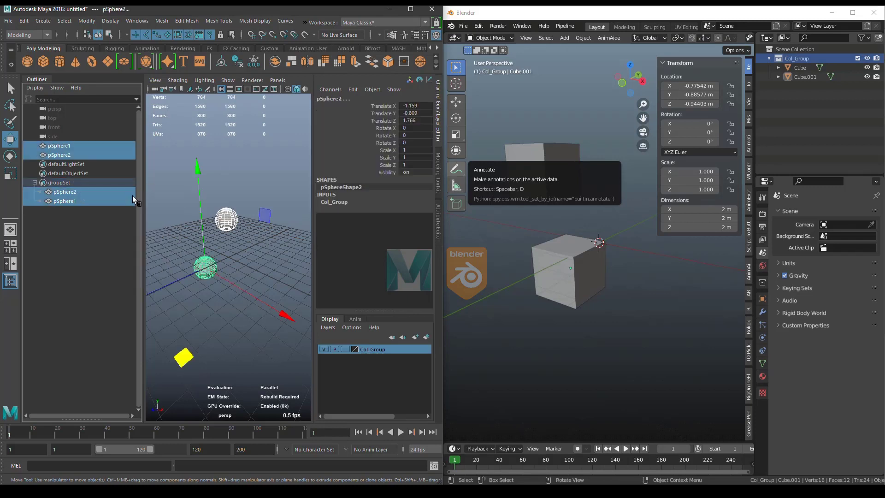
Review the commands available for groupSet, then check how selecting the set relates to selecting its spheres and clear the selection
{"action": "left_click", "coordinate": [80, 183]}
{"action": "right_click", "coordinate": [81, 183]}
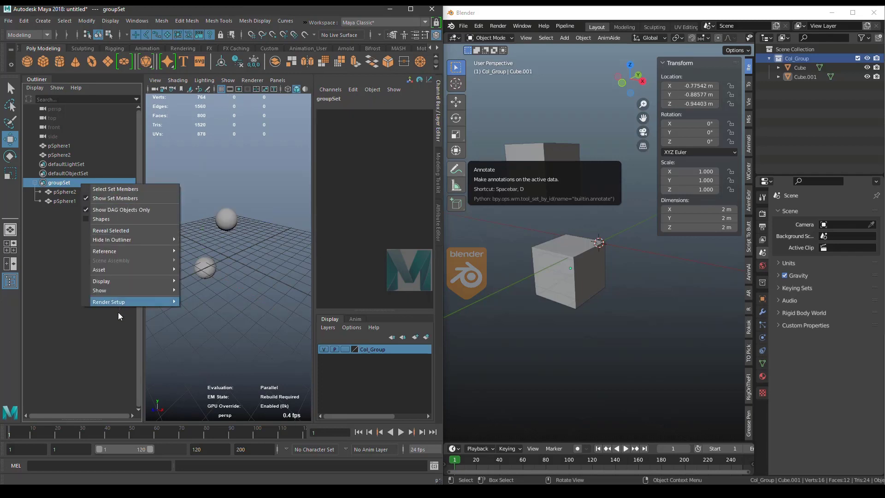
{"action": "left_click", "coordinate": [49, 256]}
{"action": "left_click", "coordinate": [50, 256]}
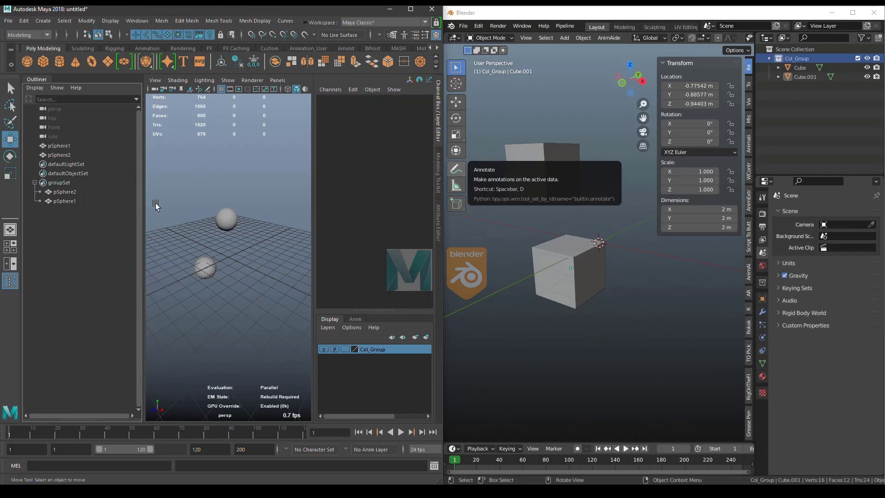
{"action": "left_click", "coordinate": [70, 183]}
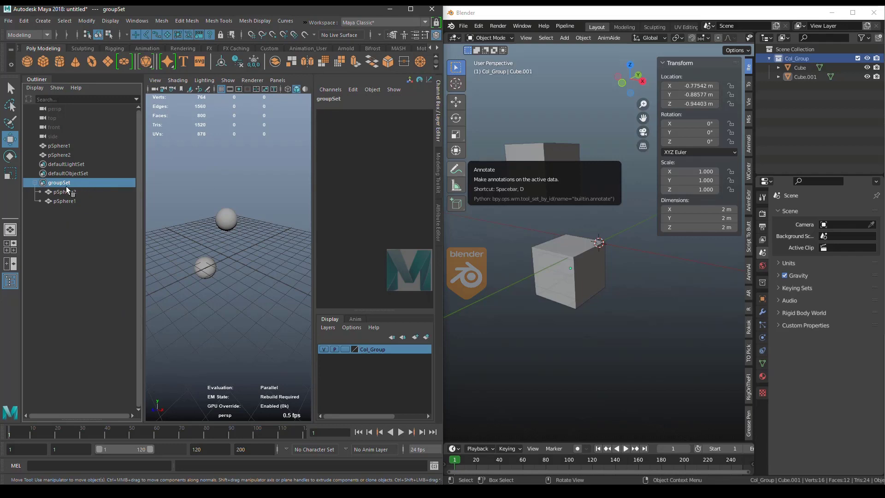
{"action": "left_click", "coordinate": [73, 189]}
{"action": "left_click", "coordinate": [85, 179]}
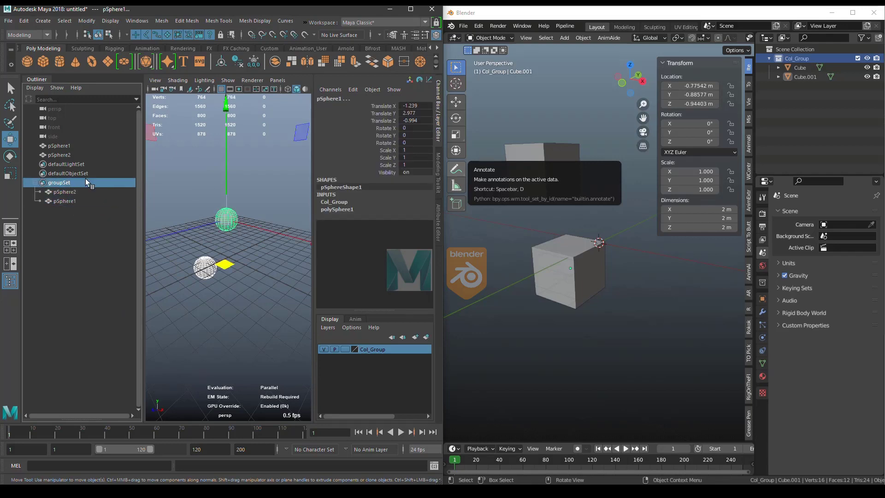
{"action": "left_click", "coordinate": [62, 311]}
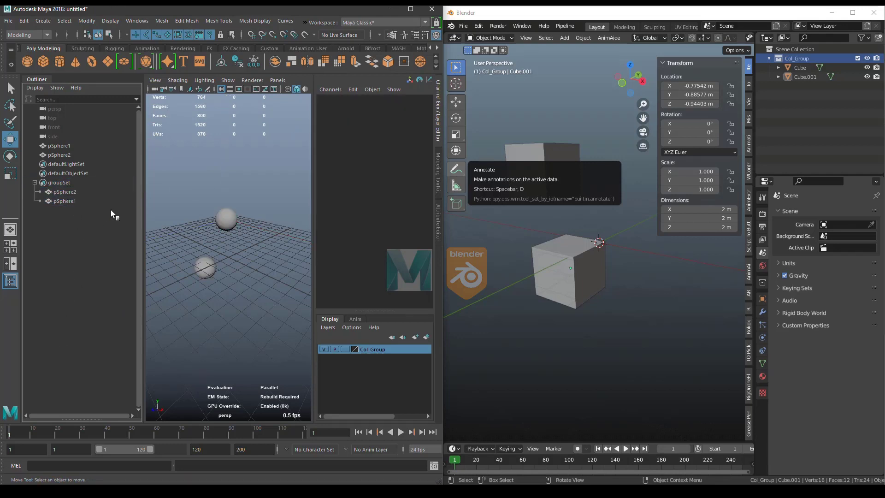
Select both spheres in the viewport and deselect them, then select them again through groupSet and clear the selection
{"action": "left_click_drag", "start_coordinate": [195, 205], "coordinate": [237, 282]}
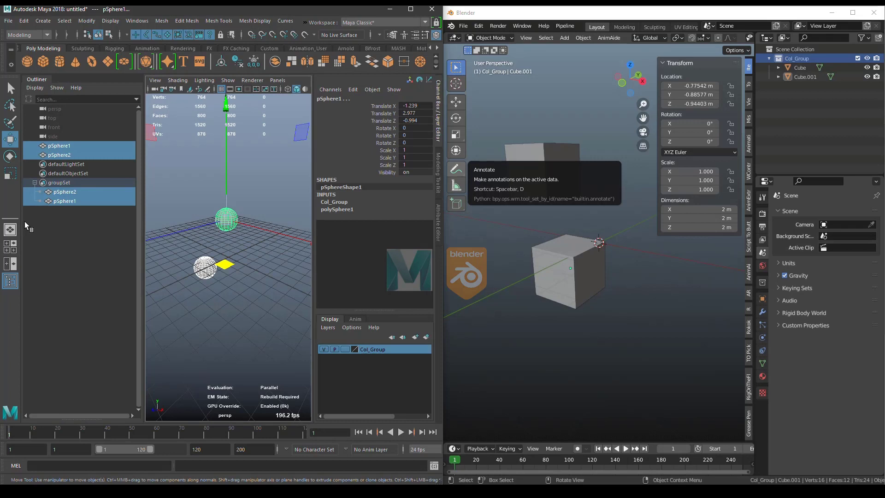
{"action": "left_click", "coordinate": [198, 332]}
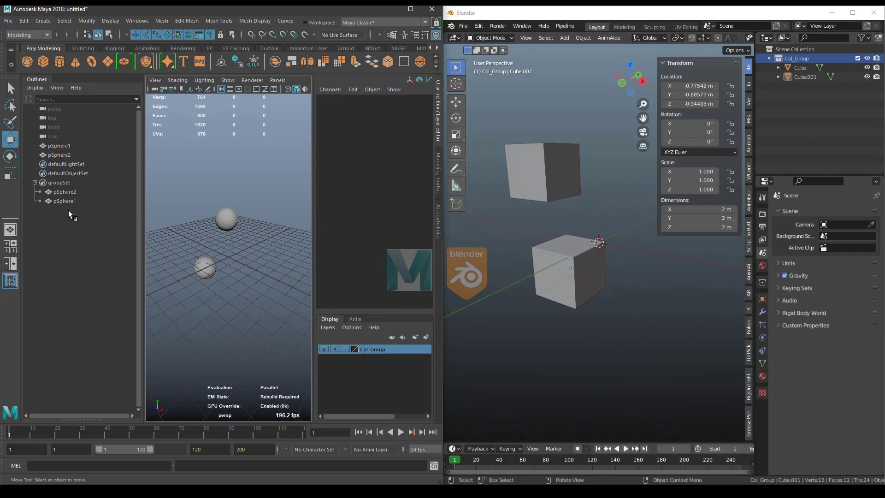
{"action": "left_click", "coordinate": [63, 181]}
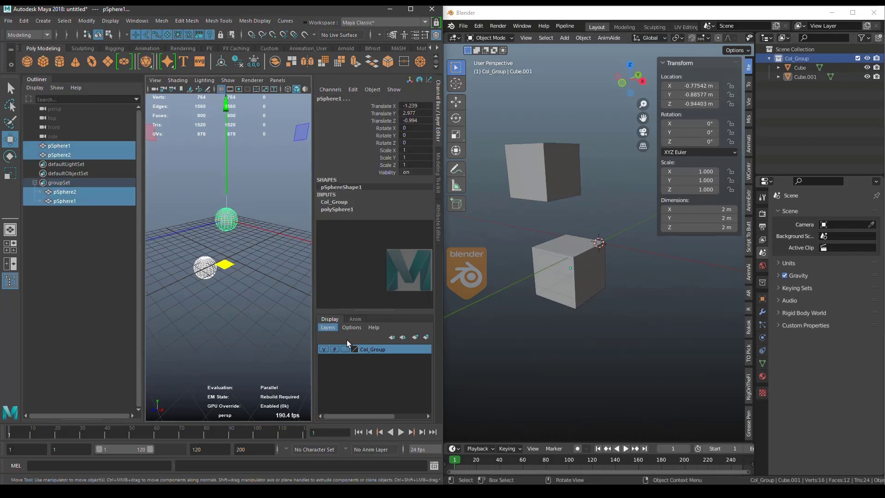
{"action": "left_click", "coordinate": [309, 175]}
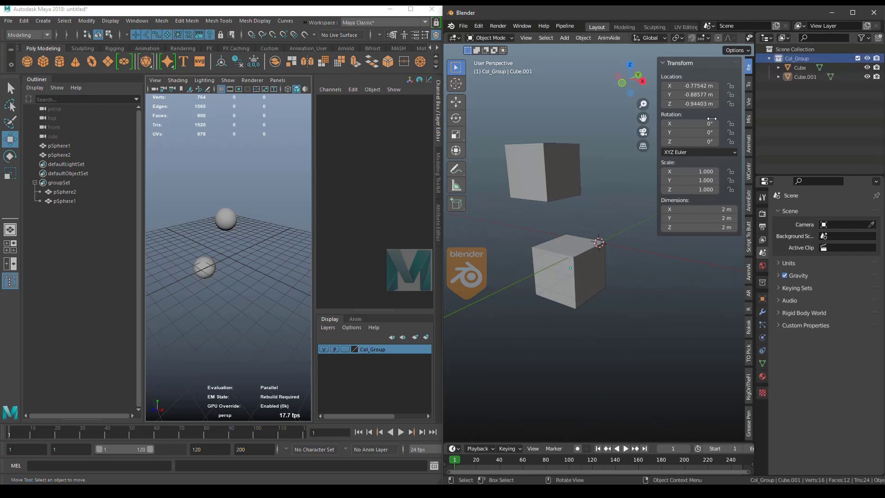
In Blender, exclude the Col_Group collection from the view layer and include it again twice
{"action": "left_click", "coordinate": [859, 57]}
{"action": "left_click", "coordinate": [859, 56]}
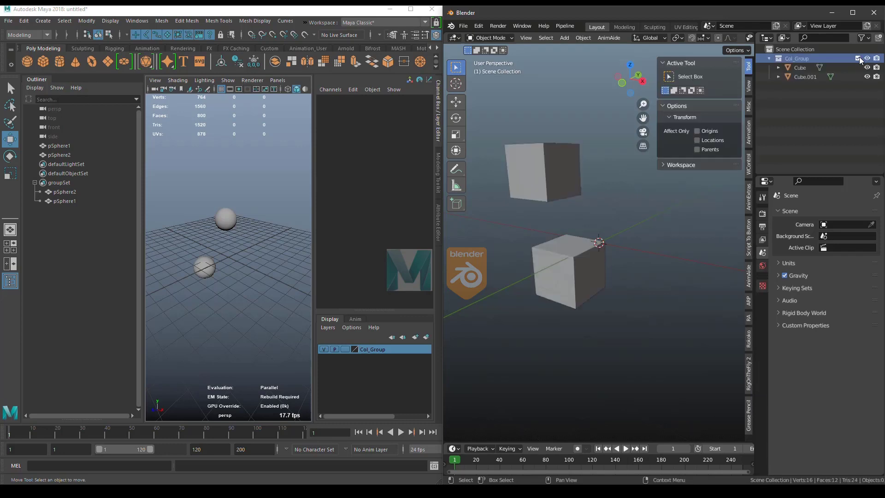
{"action": "left_click", "coordinate": [859, 57]}
{"action": "left_click", "coordinate": [859, 57]}
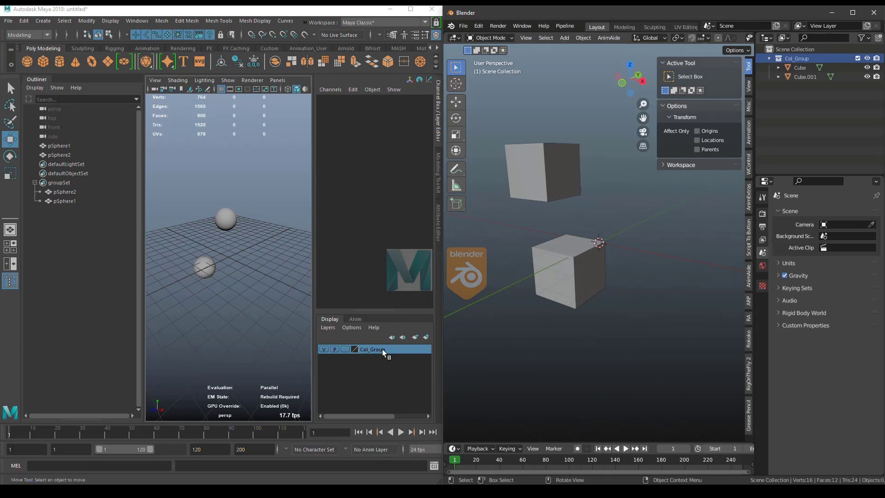
In Maya, create a new empty display layer above Col_Group and make it the selected layer
{"action": "left_click", "coordinate": [427, 338]}
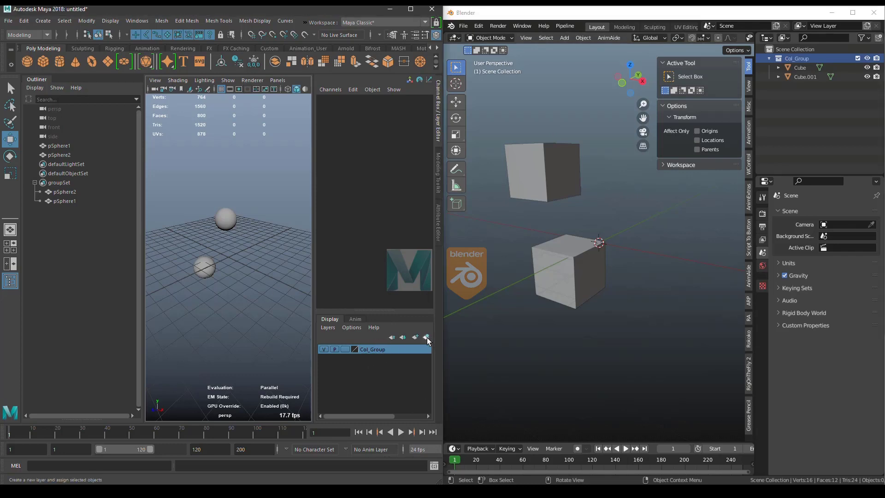
{"action": "left_click", "coordinate": [416, 338]}
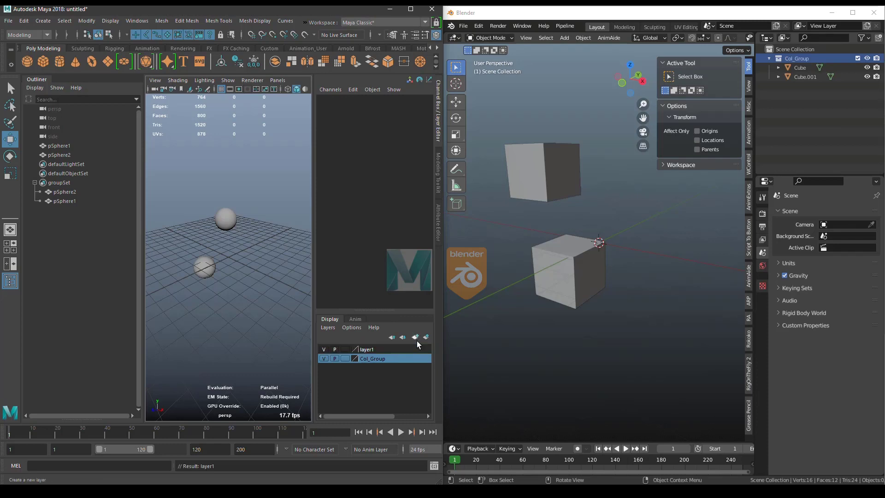
{"action": "left_click", "coordinate": [374, 351]}
Select both spheres and add them to the new display layer, then select the Col_Group layer
{"action": "left_click_drag", "start_coordinate": [237, 259], "coordinate": [198, 209]}
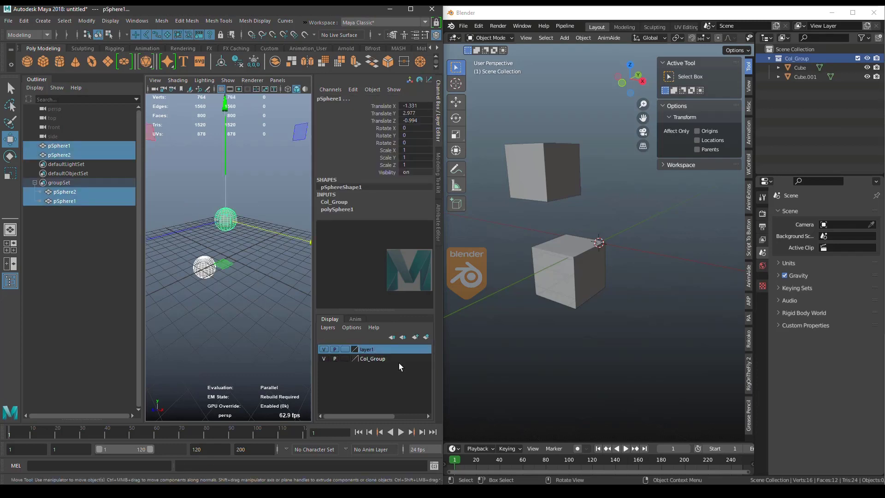
{"action": "right_click", "coordinate": [391, 348]}
{"action": "left_click", "coordinate": [405, 370]}
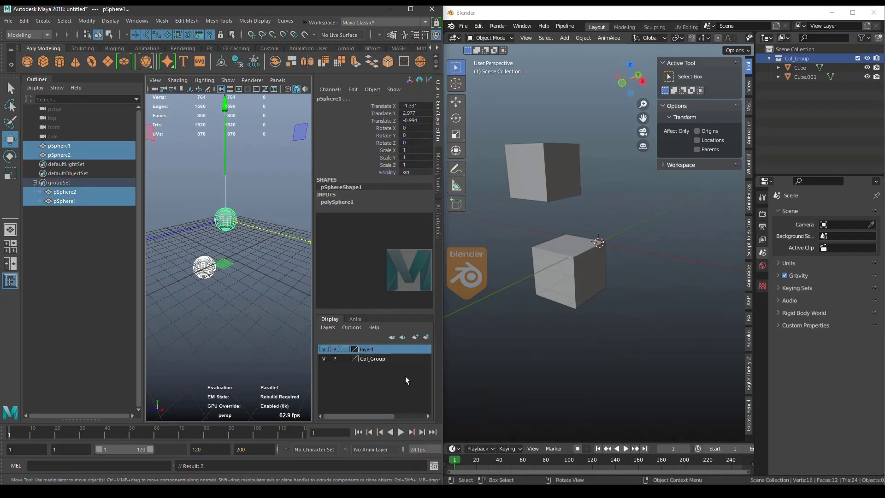
{"action": "right_click", "coordinate": [395, 351]}
{"action": "left_click", "coordinate": [403, 370]}
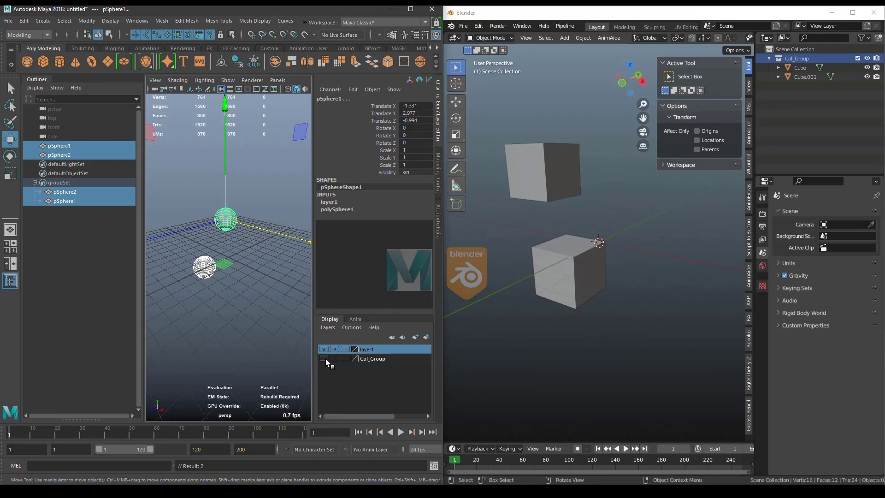
{"action": "left_click", "coordinate": [375, 358]}
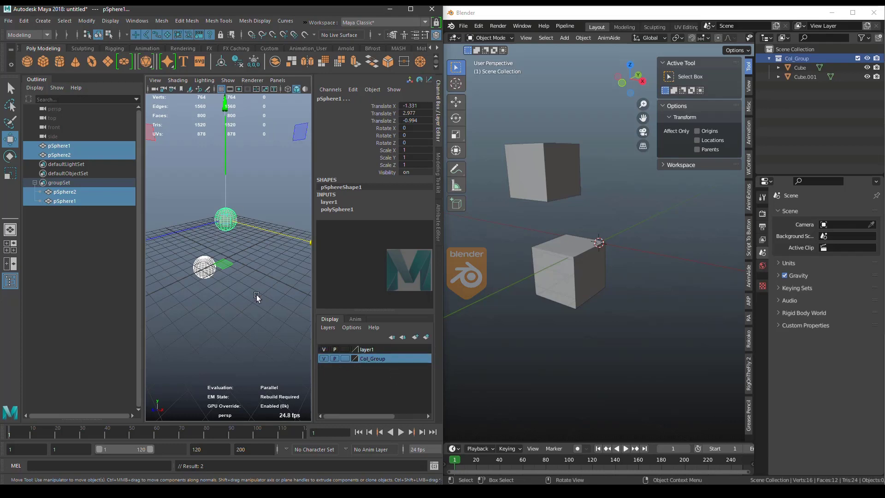
{"action": "left_click", "coordinate": [327, 328]}
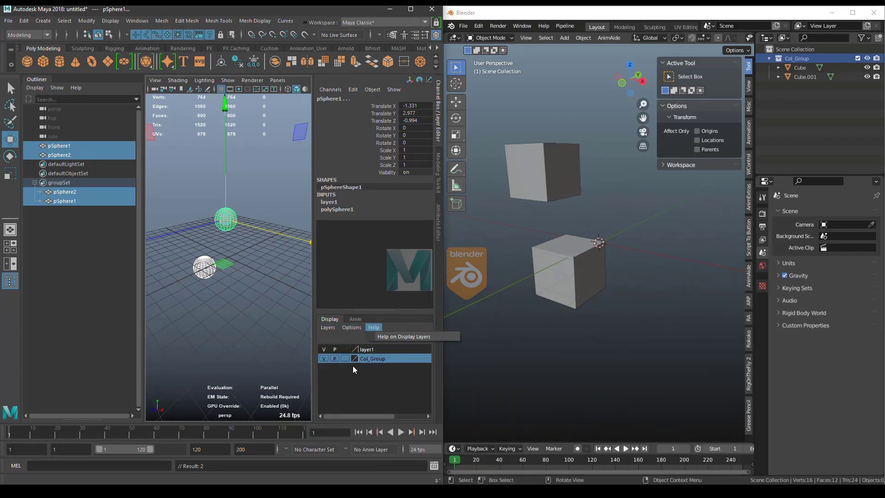
{"action": "left_click", "coordinate": [372, 376]}
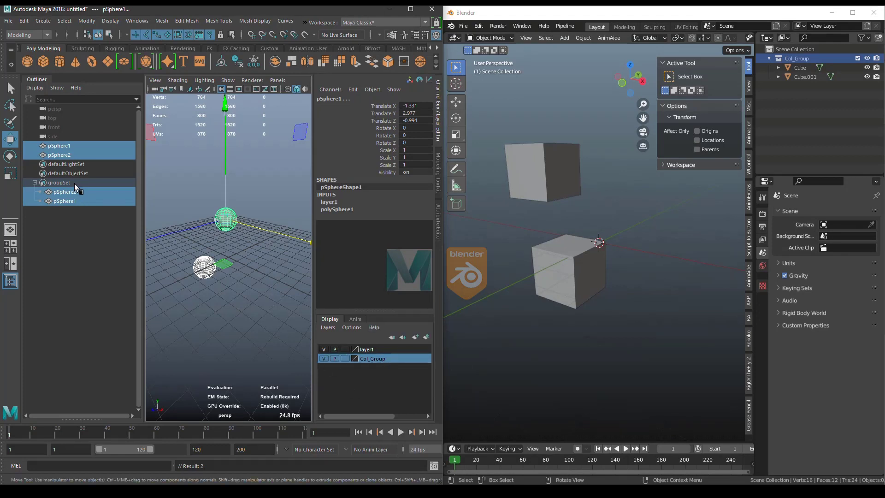
Select pSphere1 and pSphere2 in the Outliner, clear the selection, and reselect both spheres in the viewport
{"action": "left_click", "coordinate": [76, 143]}
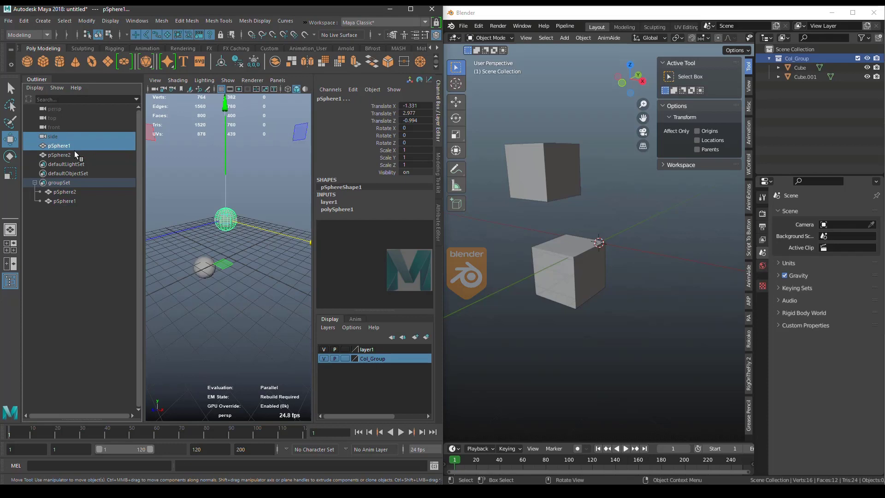
{"action": "left_click", "coordinate": [74, 152], "text": "shift"}
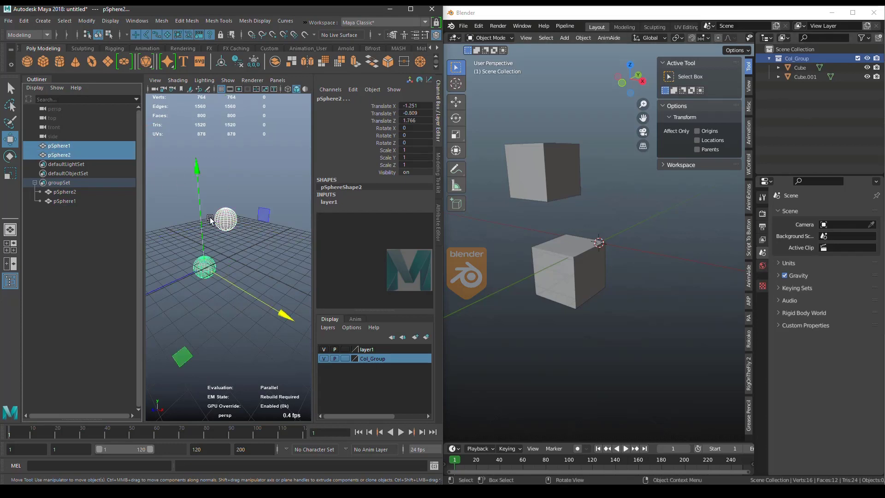
{"action": "left_click", "coordinate": [303, 242]}
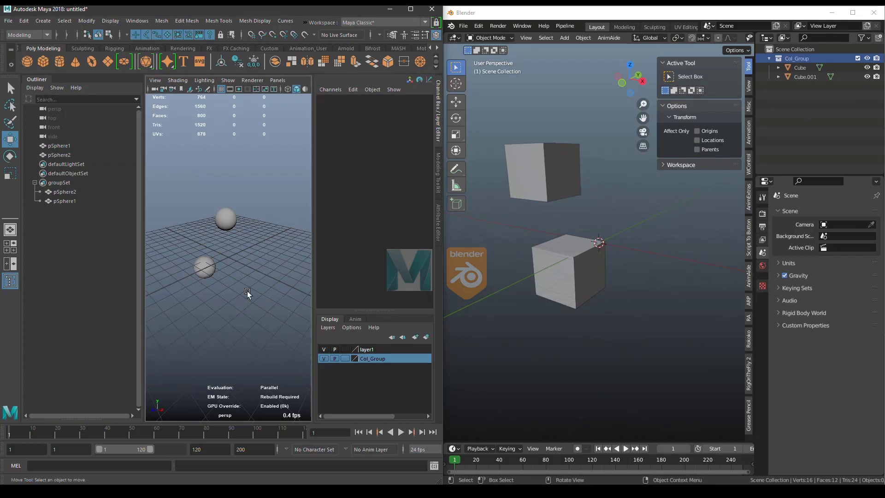
{"action": "left_click_drag", "start_coordinate": [165, 207], "coordinate": [290, 287]}
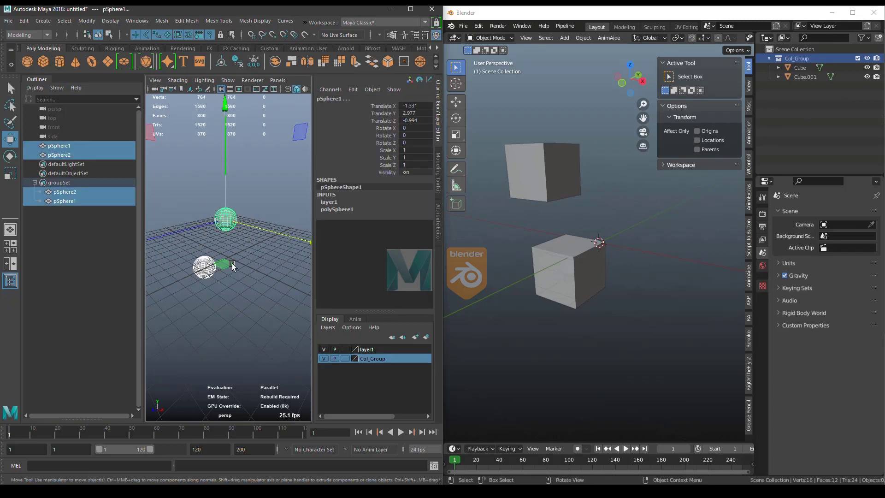
Open the Parent command's options, move the options window clear of the spheres, and clear the selection
{"action": "left_click", "coordinate": [43, 20]}
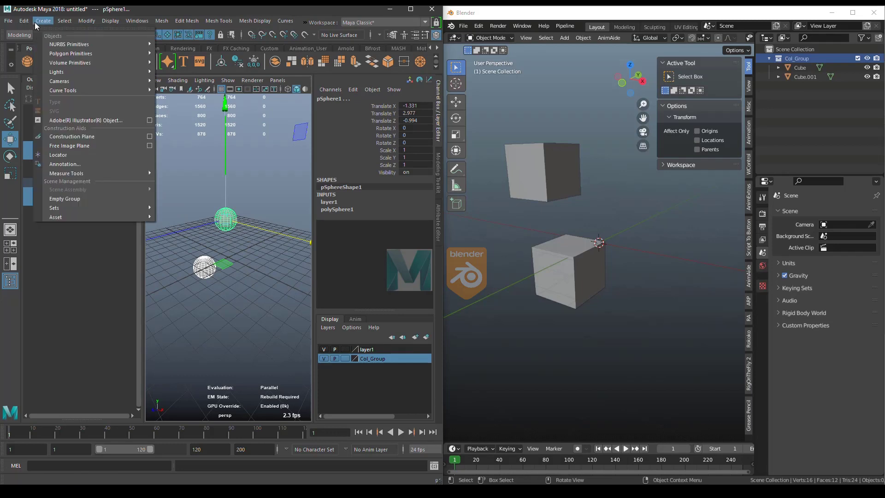
{"action": "mouse_move", "coordinate": [29, 18]}
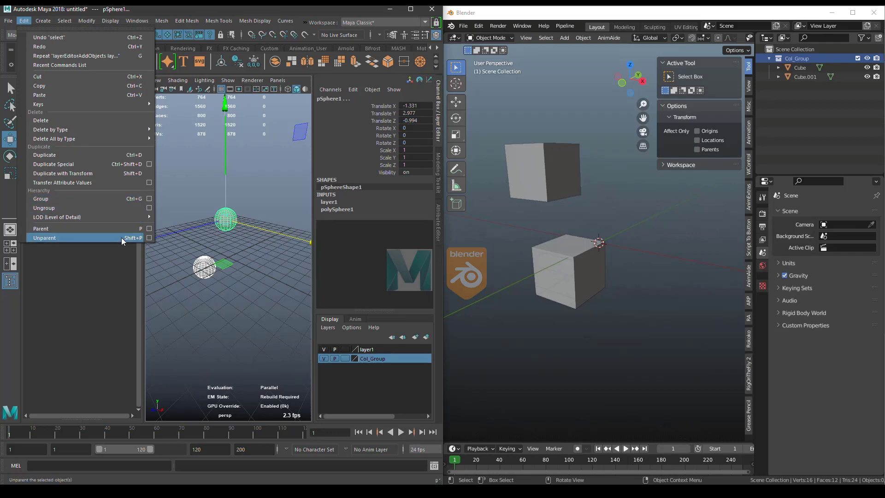
{"action": "left_click", "coordinate": [149, 229]}
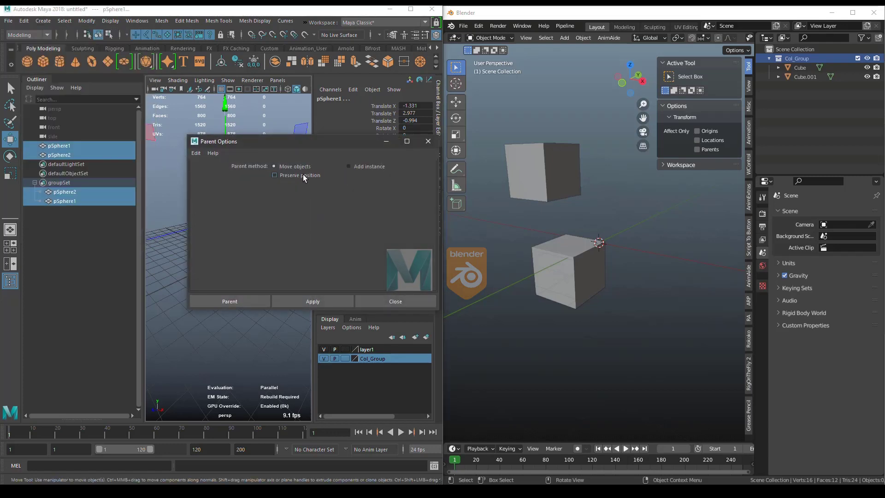
{"action": "left_click_drag", "start_coordinate": [296, 143], "coordinate": [221, 286]}
{"action": "left_click", "coordinate": [173, 161]}
Parent pSphere2 under pSphere1 using Move objects with Preserve position off, then expand pSphere1 and select the nested pSphere2
{"action": "left_click", "coordinate": [62, 154]}
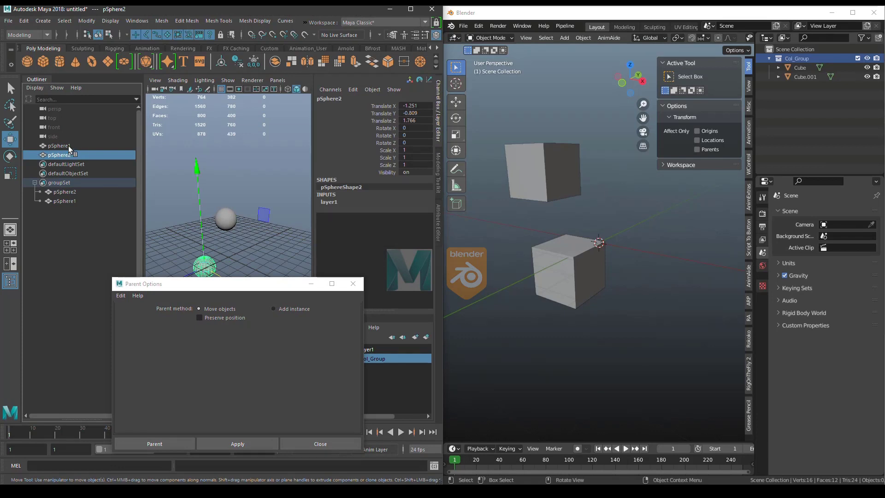
{"action": "left_click", "coordinate": [68, 146], "text": "ctrl"}
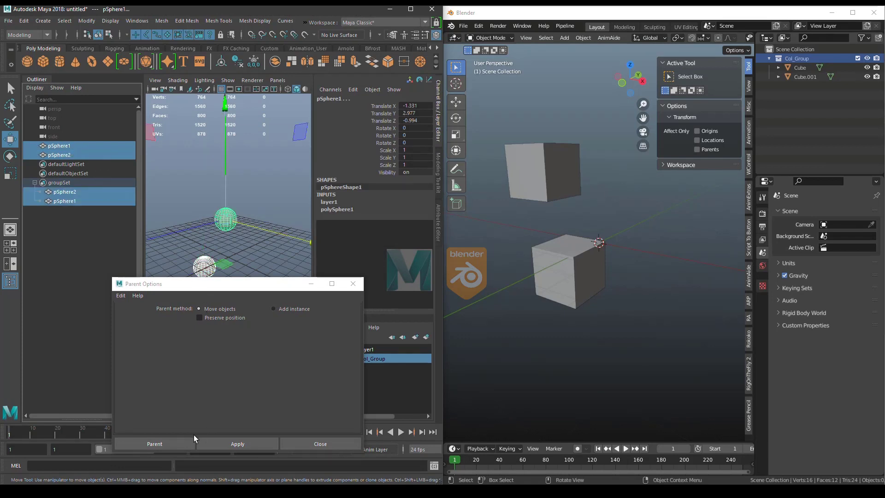
{"action": "left_click", "coordinate": [219, 444]}
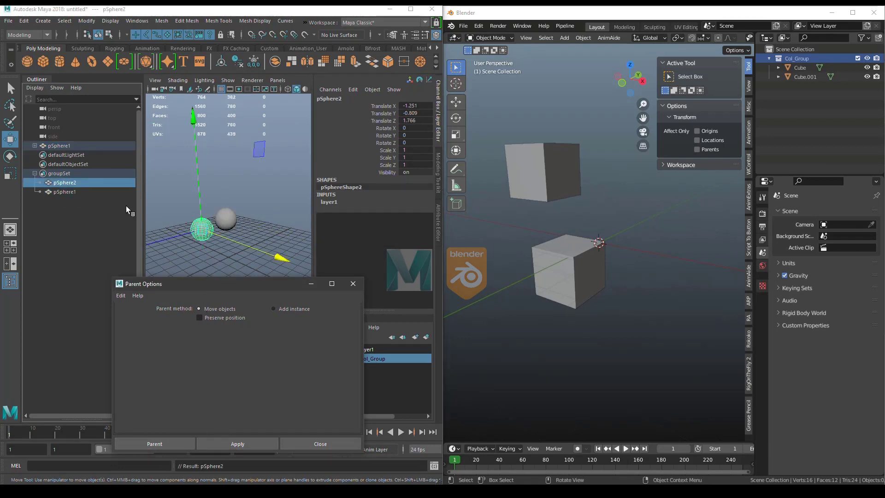
{"action": "left_click", "coordinate": [35, 146]}
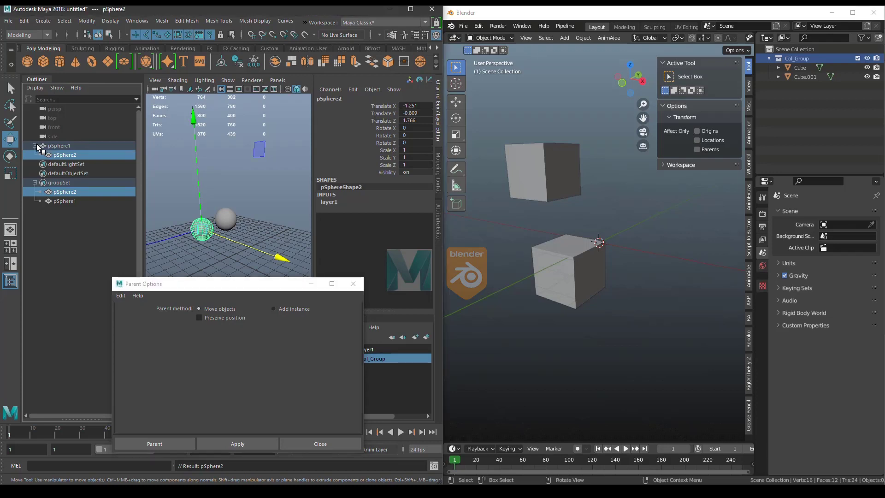
{"action": "left_click", "coordinate": [74, 156]}
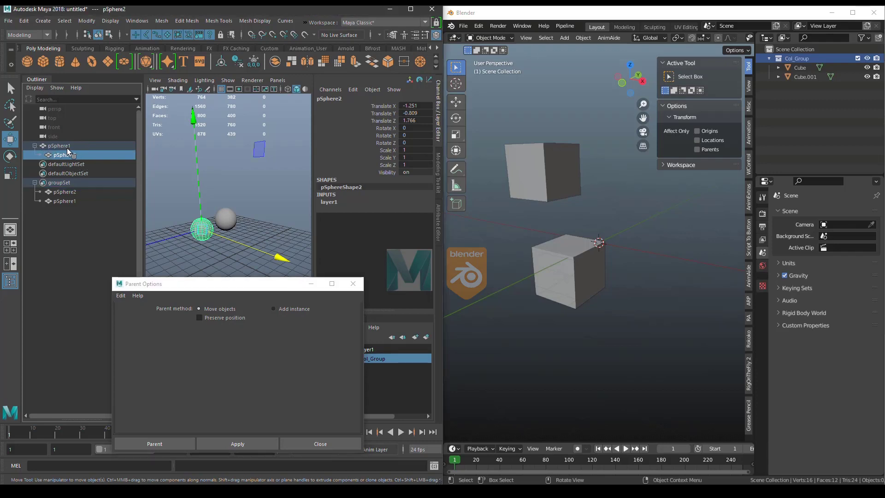
{"action": "left_click", "coordinate": [69, 148]}
{"action": "key", "text": "Down"}
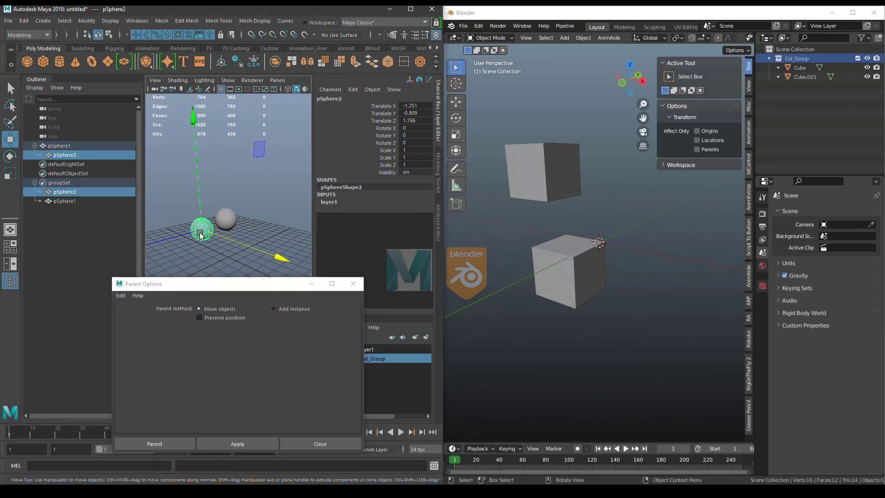
Set pSphere2's Translate X, Y and Z to 0, then move it away from its parent to about -0.97, -2.96, 3.19
{"action": "mouse_move", "coordinate": [420, 117]}
{"action": "left_mouse_down"}
{"action": "mouse_move", "coordinate": [421, 108]}
{"action": "mouse_move", "coordinate": [412, 124]}
{"action": "left_mouse_up"}
{"action": "left_click", "coordinate": [372, 123]}
{"action": "type", "text": "0"}
{"action": "key", "text": "Return"}
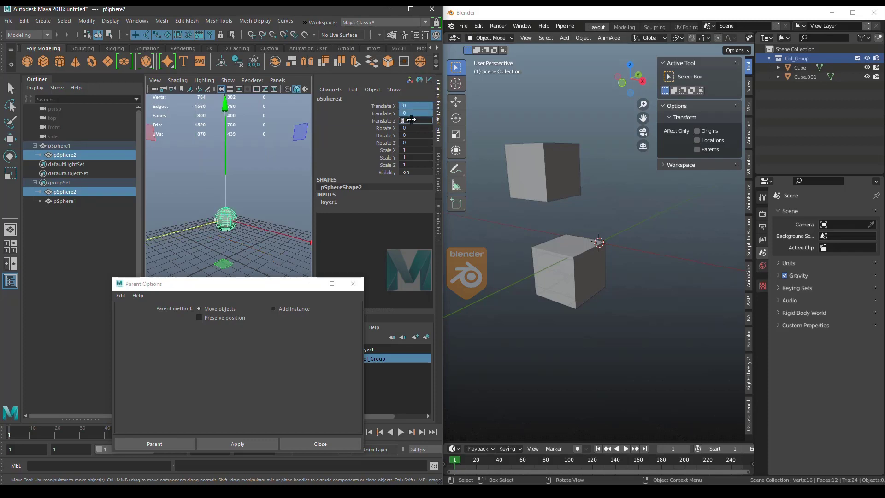
{"action": "left_click", "coordinate": [84, 153]}
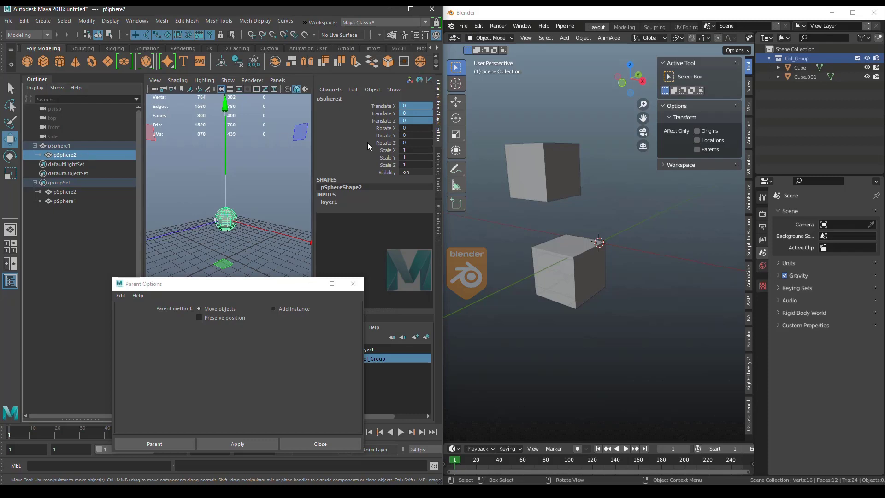
{"action": "left_click_drag", "start_coordinate": [224, 225], "coordinate": [192, 256]}
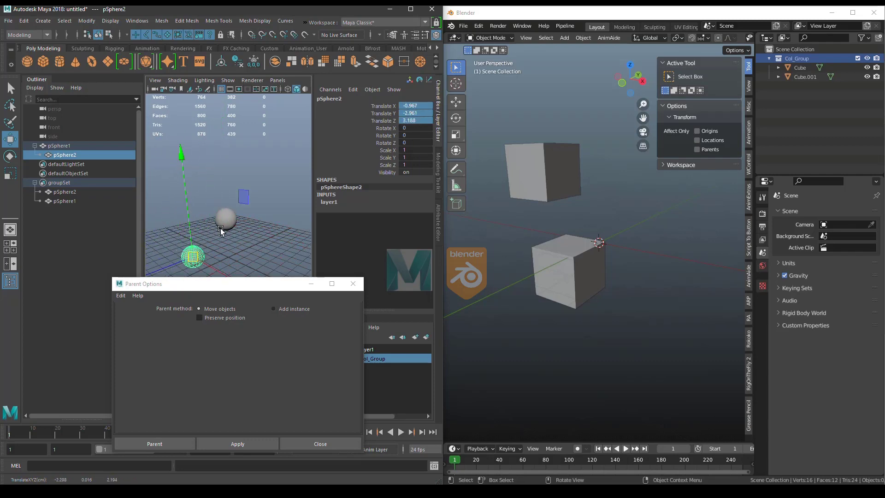
Select the parent sphere, zero pSphere2's translation again, and move pSphere2 to about -0.85, -3.99, 3.84 relative to its parent
{"action": "left_click", "coordinate": [226, 222]}
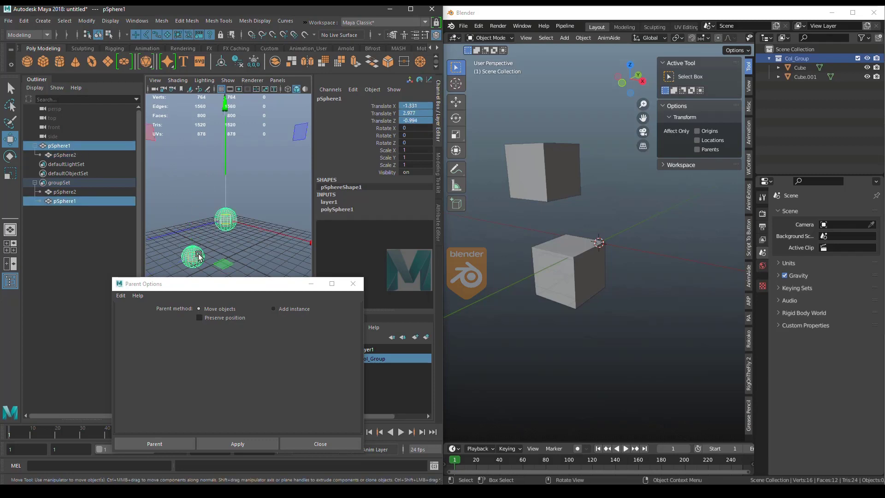
{"action": "left_click", "coordinate": [69, 155]}
{"action": "type", "text": "0"}
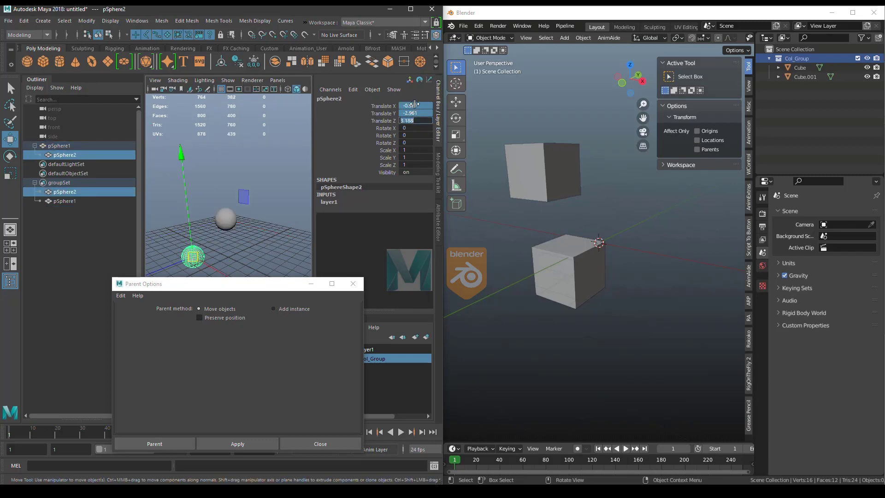
{"action": "key", "text": "Return"}
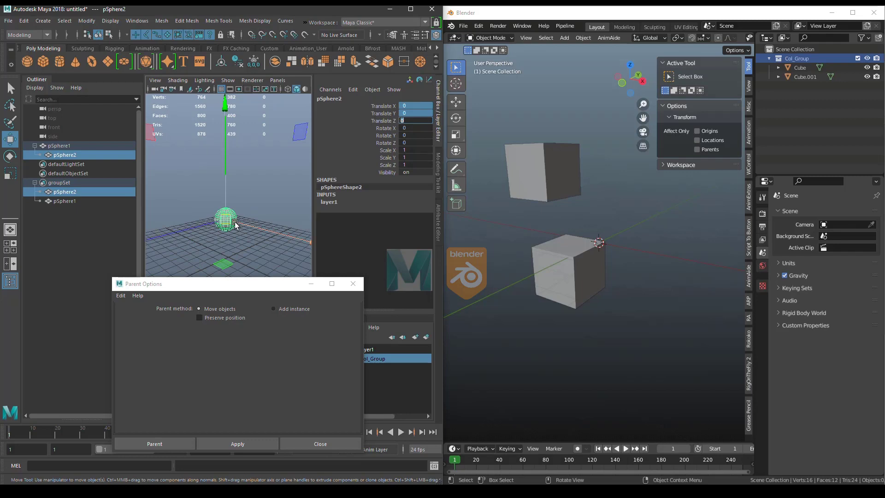
{"action": "left_click_drag", "start_coordinate": [225, 219], "coordinate": [188, 269]}
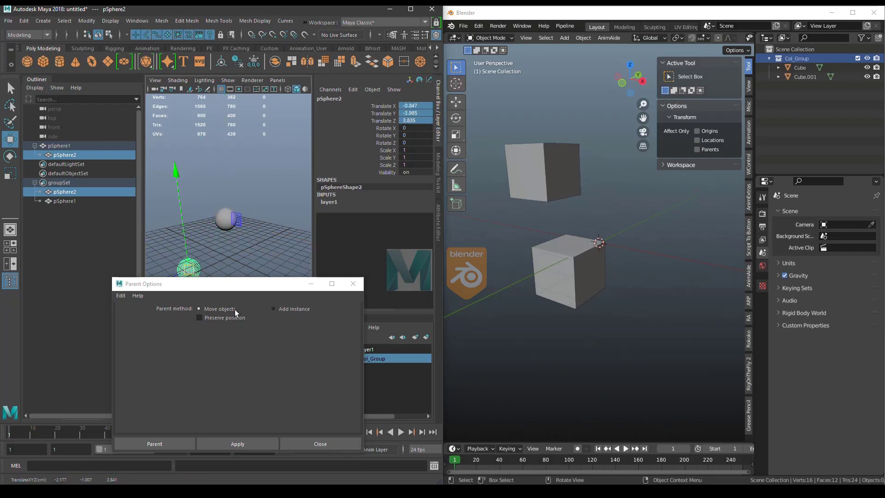
Enable Preserve position in the Parent options and unparent pSphere2 from pSphere1
{"action": "left_click", "coordinate": [199, 319]}
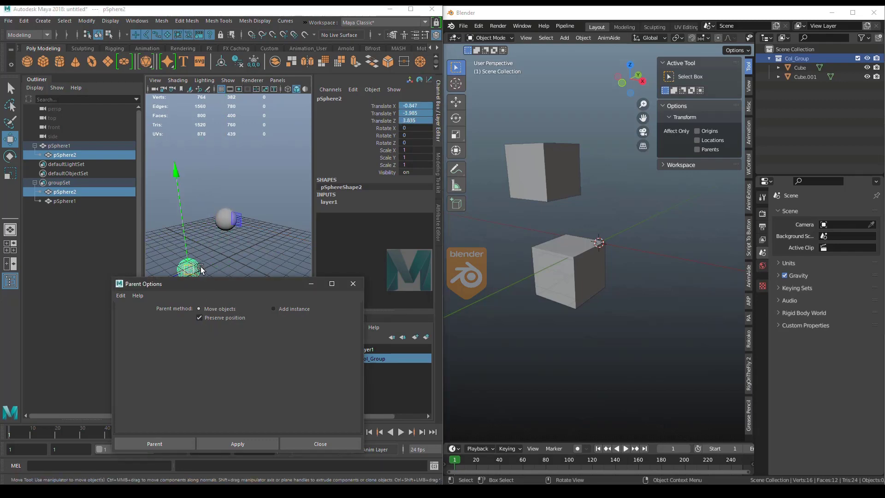
{"action": "left_click", "coordinate": [71, 157]}
{"action": "key", "text": "shift+p"}
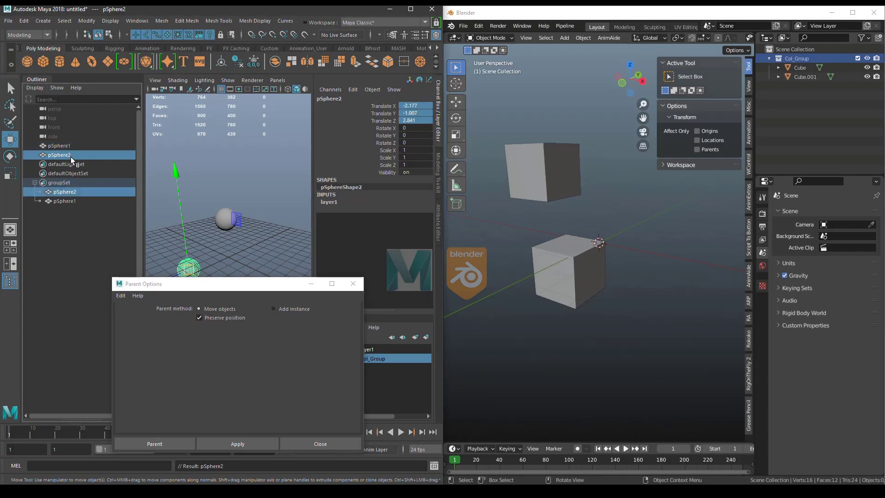
Parent pSphere2 under pSphere1 with Preserve position enabled and select the child sphere in the viewport
{"action": "left_click", "coordinate": [78, 155]}
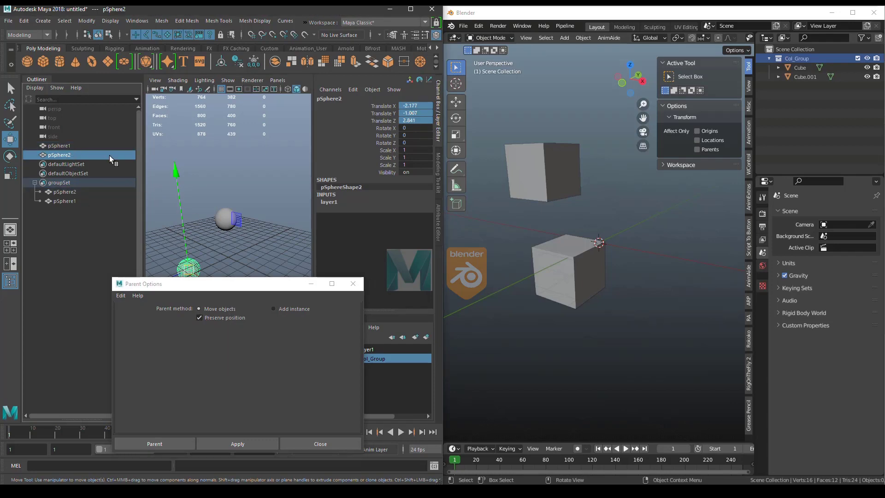
{"action": "left_click", "coordinate": [73, 146], "text": "ctrl"}
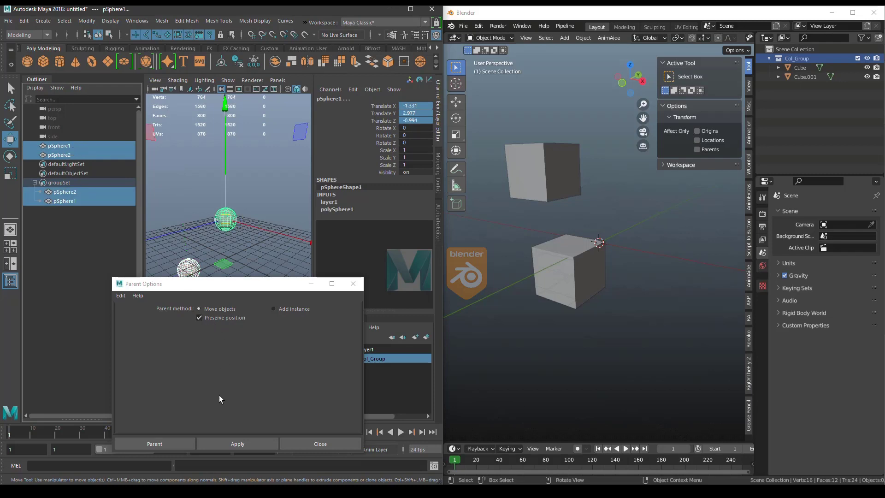
{"action": "left_click", "coordinate": [223, 441]}
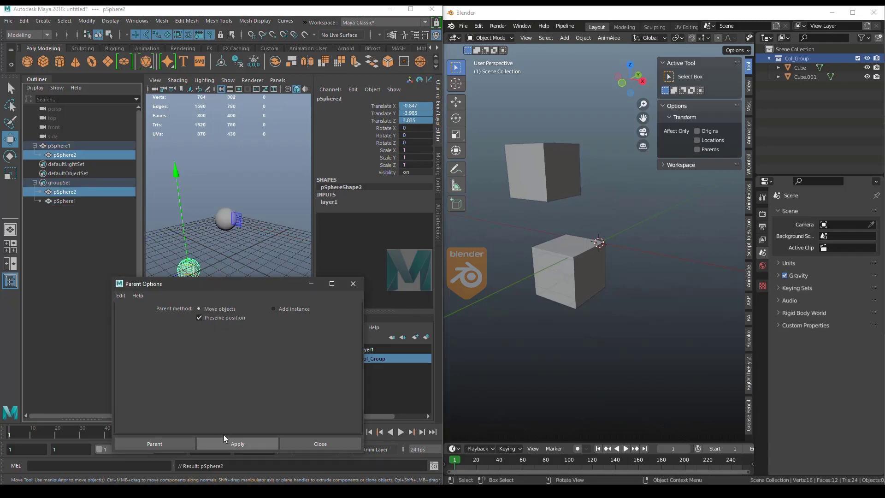
{"action": "left_click", "coordinate": [234, 238]}
{"action": "left_click", "coordinate": [197, 261]}
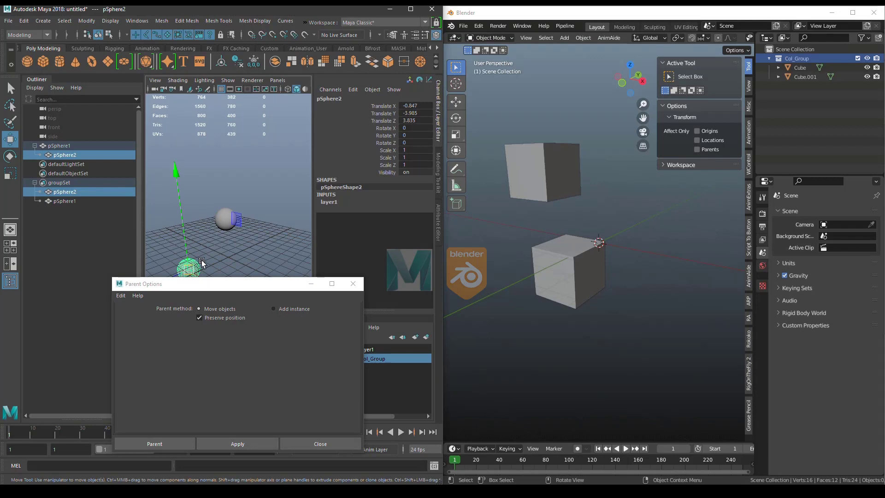
Undo the last parenting and selection changes until only the unparented pSphere2 is selected
{"action": "key", "text": "ctrl+z"}
{"action": "key", "text": "ctrl+z"}
{"action": "key", "text": "ctrl+z"}
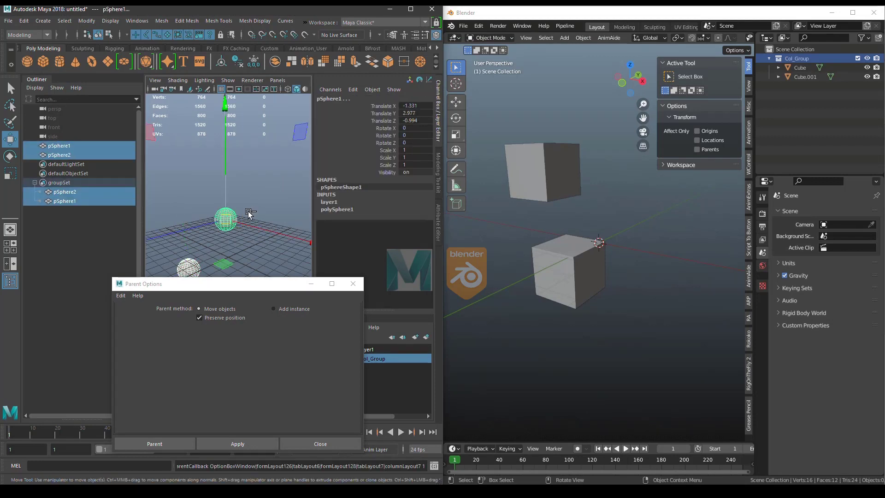
{"action": "key", "text": "ctrl+z"}
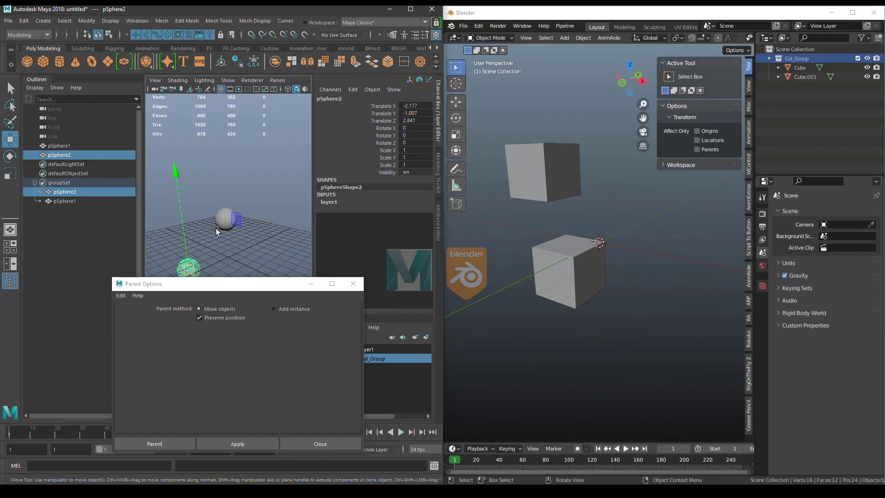
Add pSphere1 to the selection and parent pSphere2 under it again, preserving its position
{"action": "left_click", "coordinate": [224, 217], "text": "shift"}
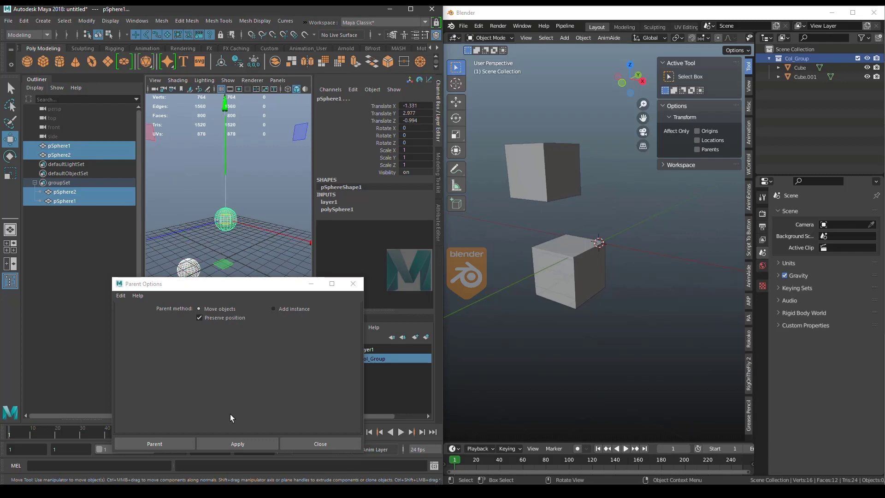
{"action": "left_click", "coordinate": [232, 442]}
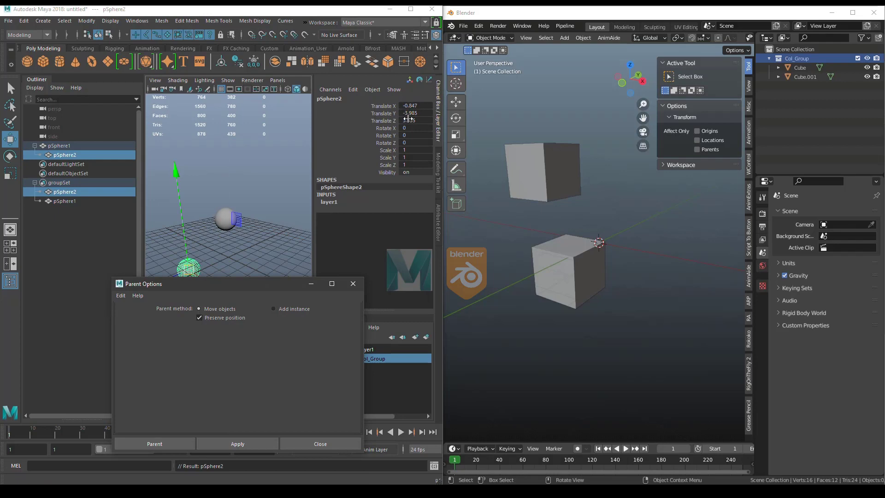
Select the child sphere, move it slightly upward in the viewport, and undo the move
{"action": "left_click", "coordinate": [200, 266]}
{"action": "left_click", "coordinate": [193, 269]}
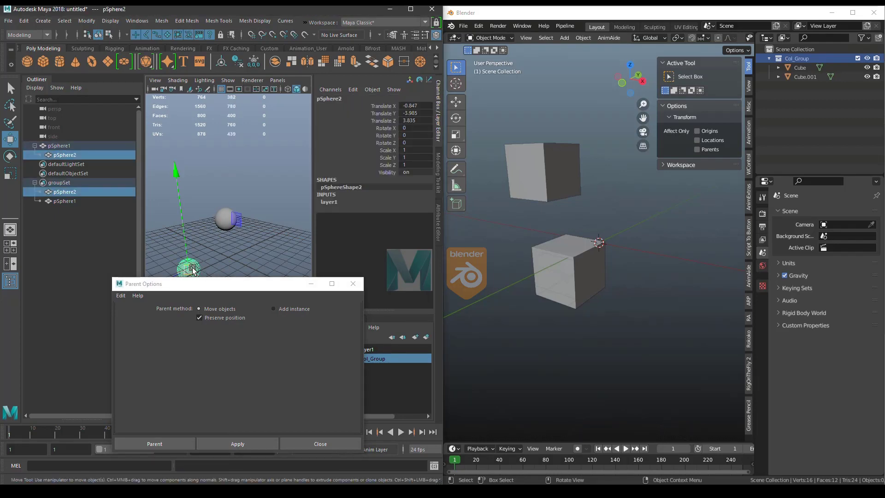
{"action": "left_click_drag", "start_coordinate": [193, 269], "coordinate": [186, 242]}
{"action": "key", "text": "ctrl+z"}
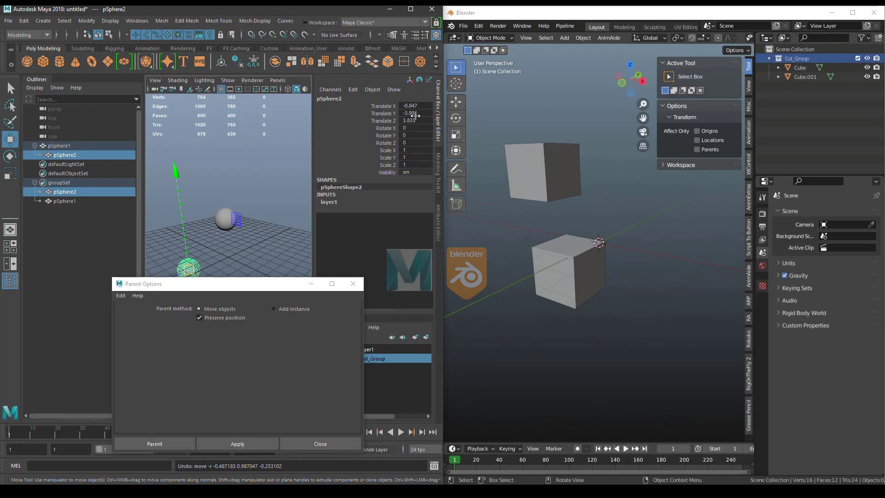
Set pSphere2's Translate X, Y and Z to 0 in Maya, and undo the change
{"action": "left_click_drag", "start_coordinate": [415, 106], "coordinate": [418, 120]}
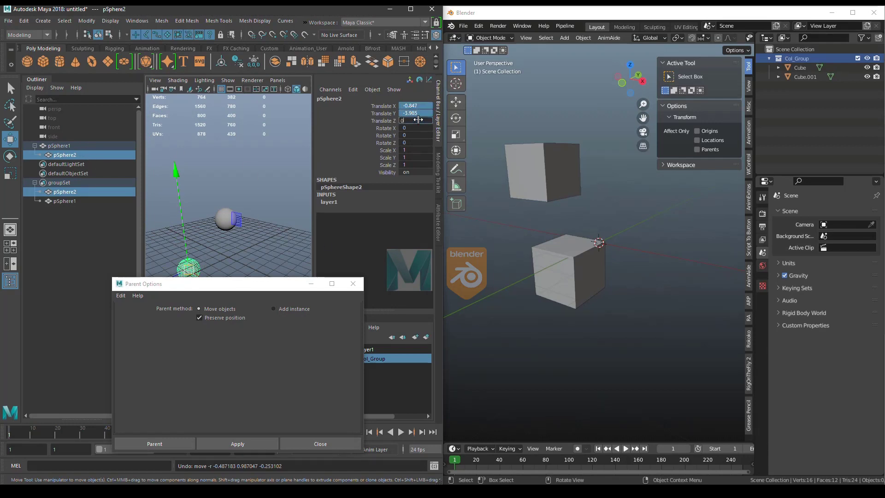
{"action": "key", "text": "Return"}
{"action": "mouse_move", "coordinate": [227, 239]}
{"action": "left_mouse_down", "text": "alt"}
{"action": "mouse_move", "coordinate": [166, 269]}
{"action": "mouse_move", "coordinate": [217, 244]}
{"action": "left_mouse_up", "text": "alt"}
{"action": "key", "text": "ctrl+z"}
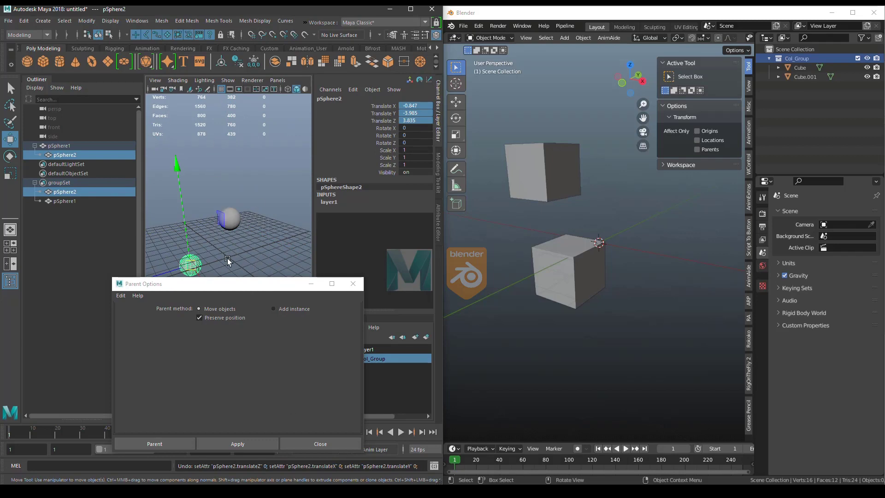
Unparent pSphere2 to the world with Preserve position enabled and again with it disabled, undoing each unparenting
{"action": "left_click", "coordinate": [24, 20]}
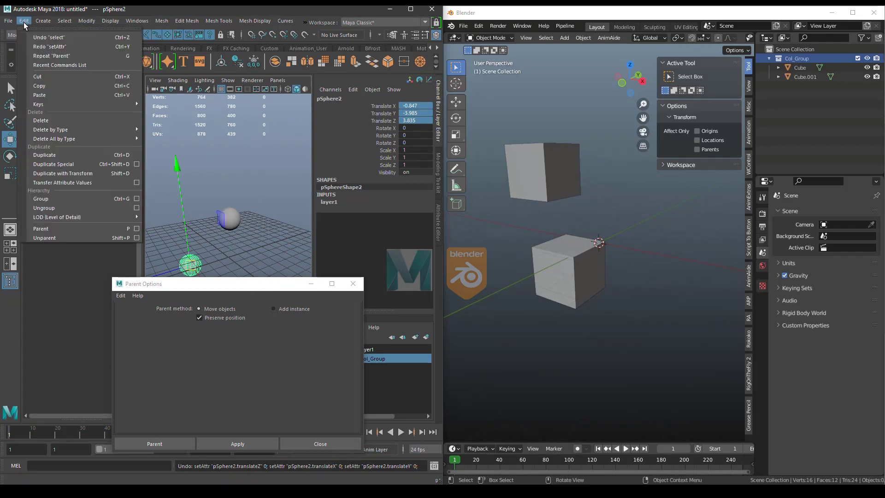
{"action": "left_click", "coordinate": [135, 238]}
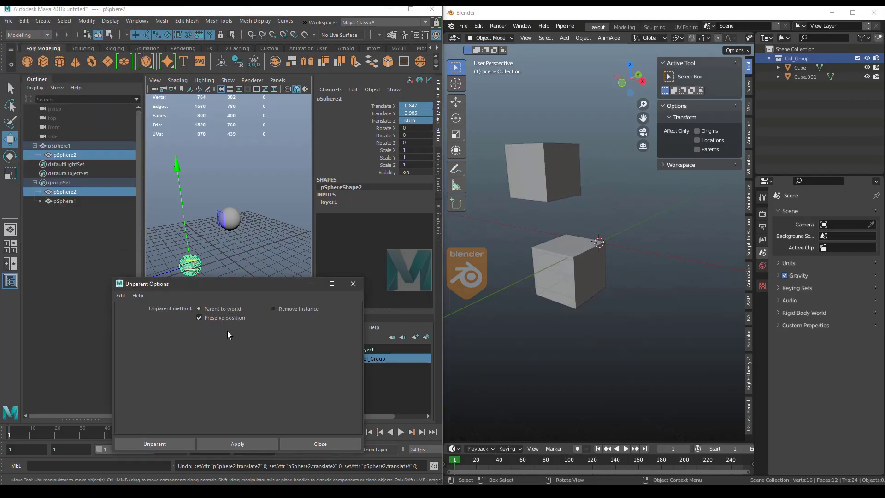
{"action": "left_click", "coordinate": [248, 444]}
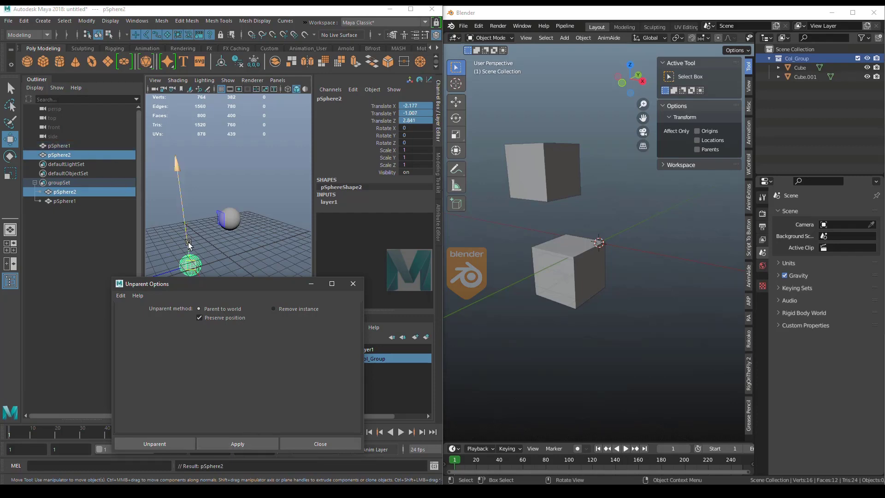
{"action": "key", "text": "ctrl+z"}
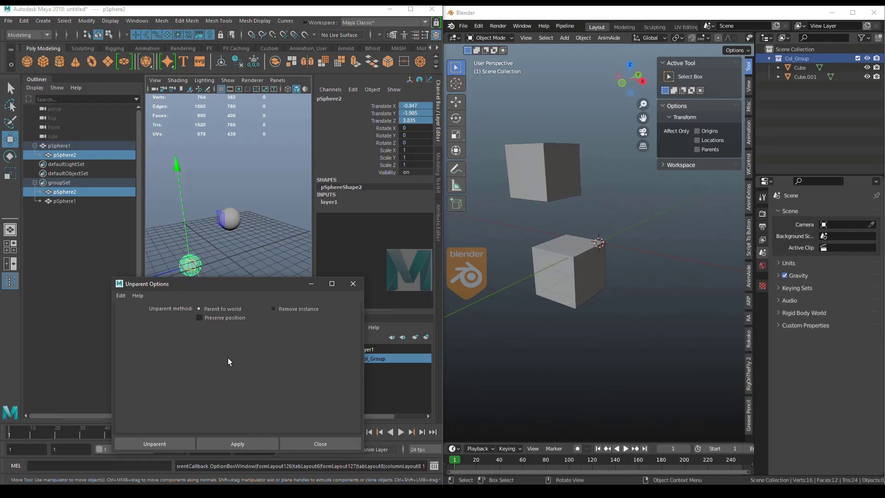
{"action": "left_click", "coordinate": [241, 443]}
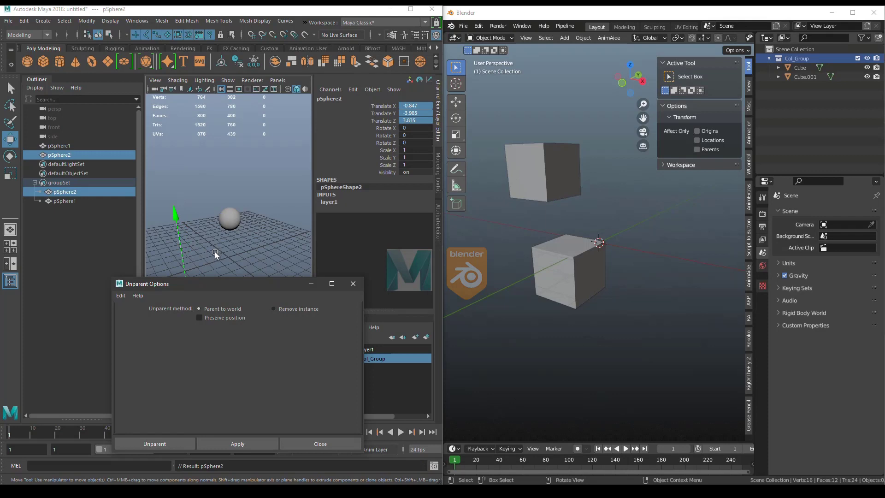
{"action": "middle_click_drag", "start_coordinate": [215, 252], "coordinate": [219, 188], "text": "alt"}
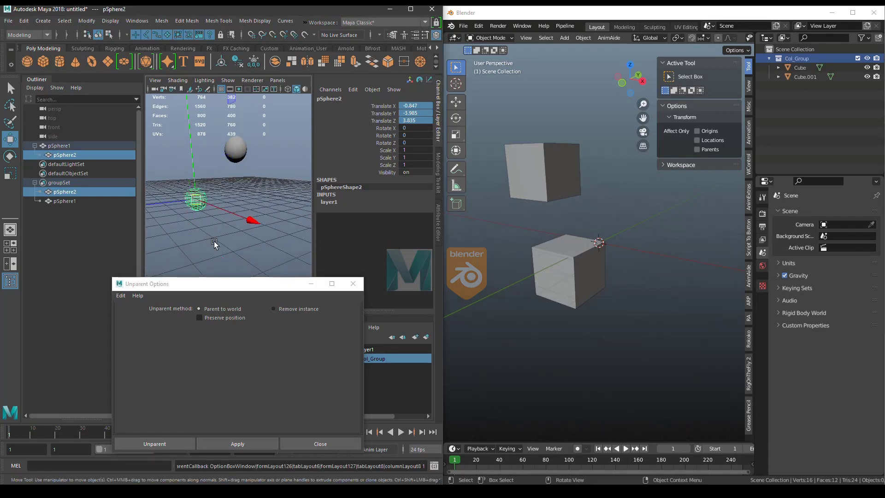
Re-enable Preserve position in the unparent options, close them, and undo a trial move of the child sphere
{"action": "left_click", "coordinate": [199, 317]}
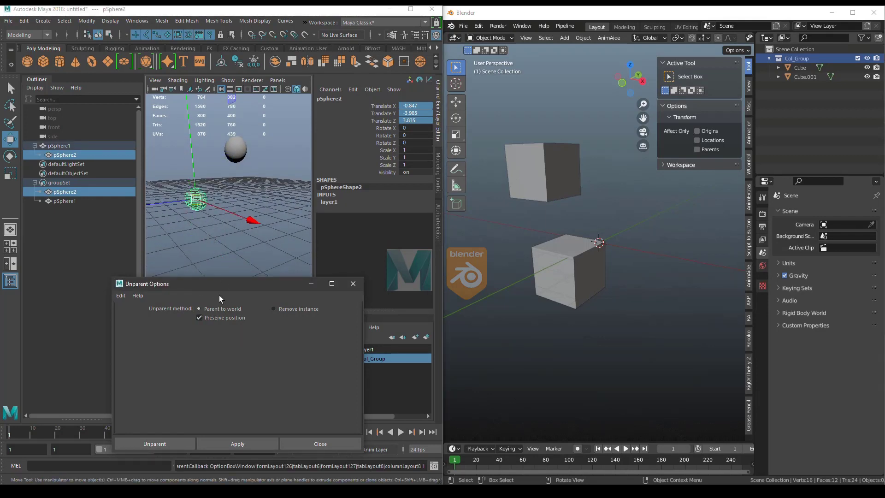
{"action": "left_click_drag", "start_coordinate": [220, 283], "coordinate": [218, 264]}
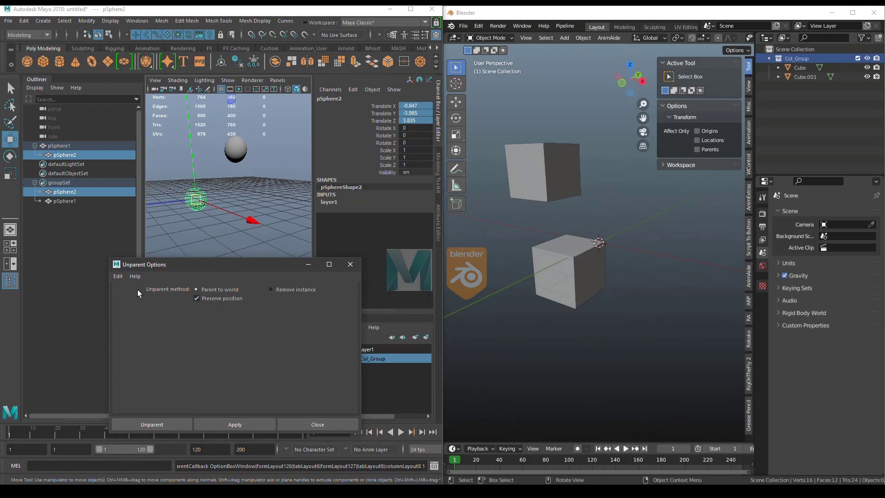
{"action": "left_click", "coordinate": [292, 419]}
{"action": "middle_click_drag", "start_coordinate": [223, 279], "coordinate": [217, 297]}
{"action": "key", "text": "ctrl+z"}
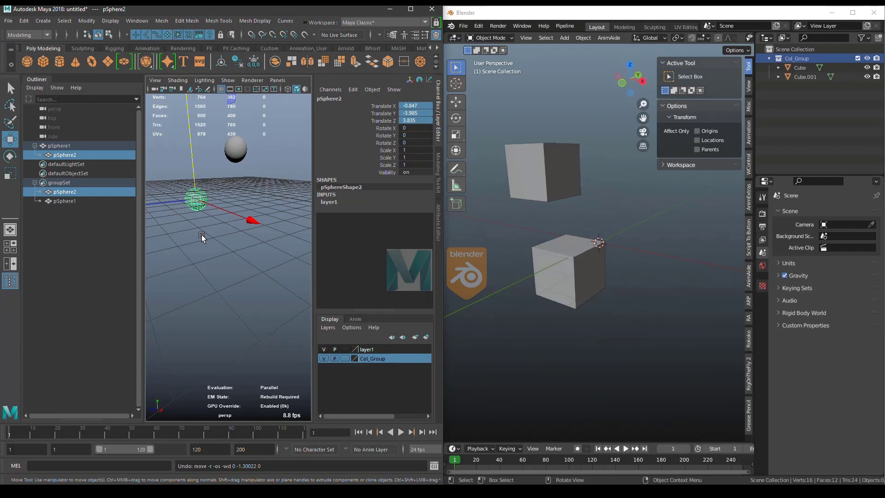
Clear the selection, select the lower child sphere in the viewport and unparent it from pSphere1
{"action": "left_click", "coordinate": [230, 243]}
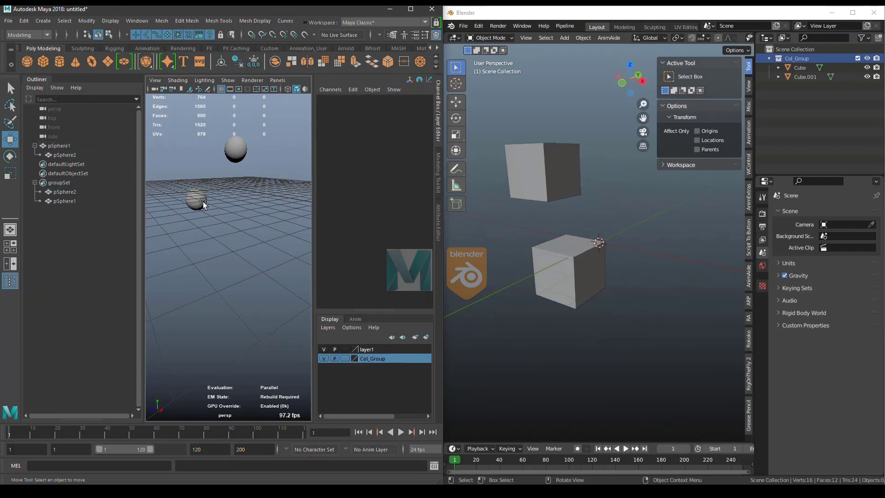
{"action": "left_click_drag", "start_coordinate": [202, 202], "coordinate": [189, 204], "text": "alt"}
{"action": "left_click", "coordinate": [189, 204]}
{"action": "key", "text": "shift+p"}
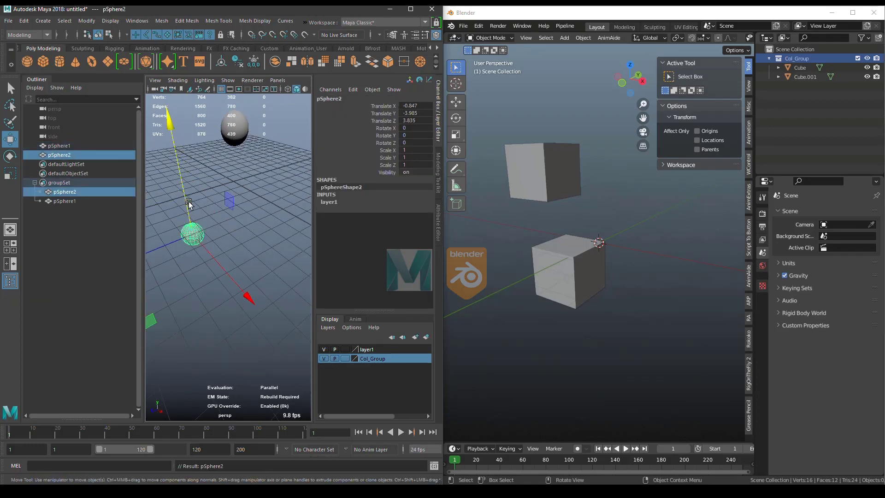
Parent pSphere2 under pSphere1 again, select only the child and unparent it once more
{"action": "left_click", "coordinate": [233, 129], "text": "shift"}
{"action": "key", "text": "p"}
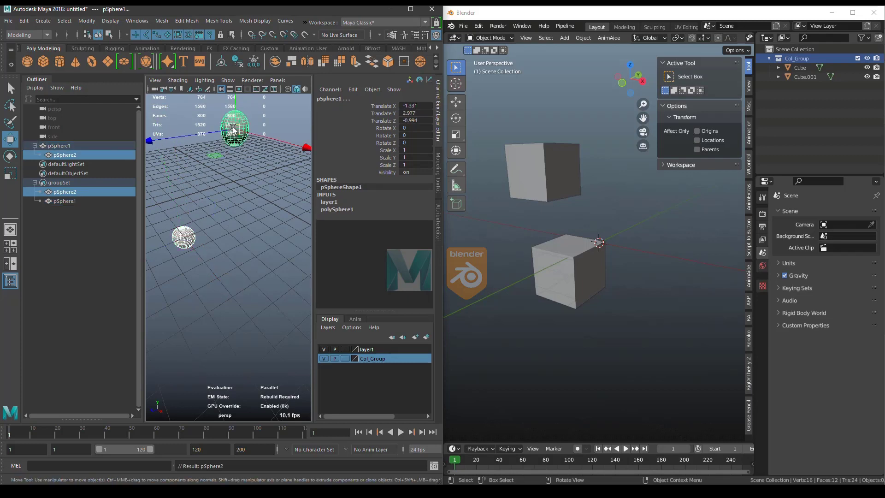
{"action": "left_click", "coordinate": [233, 129], "text": "shift"}
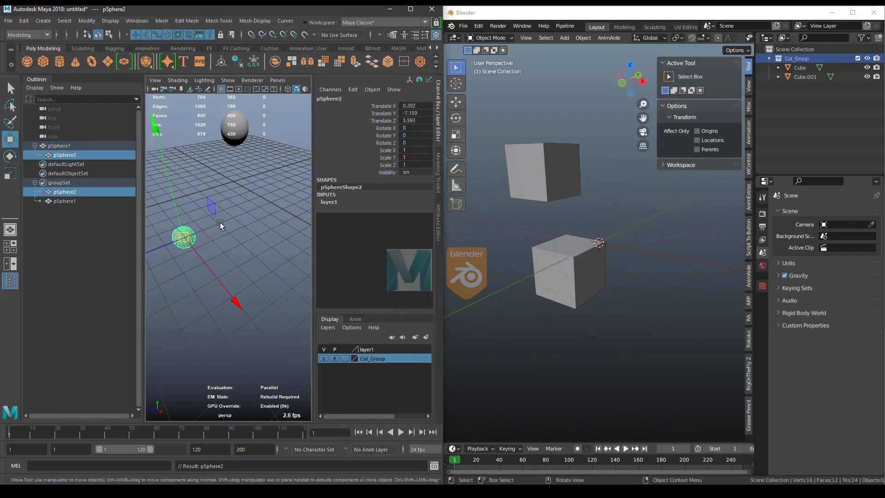
{"action": "key", "text": "shift+p"}
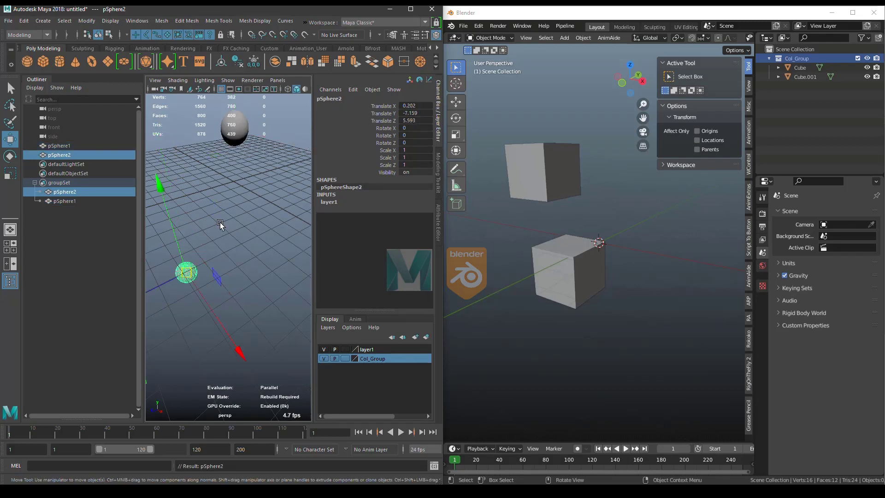
Enable Preserve position for unparenting to the world, apply the setting and close the options
{"action": "left_click", "coordinate": [24, 21]}
{"action": "left_click", "coordinate": [136, 238]}
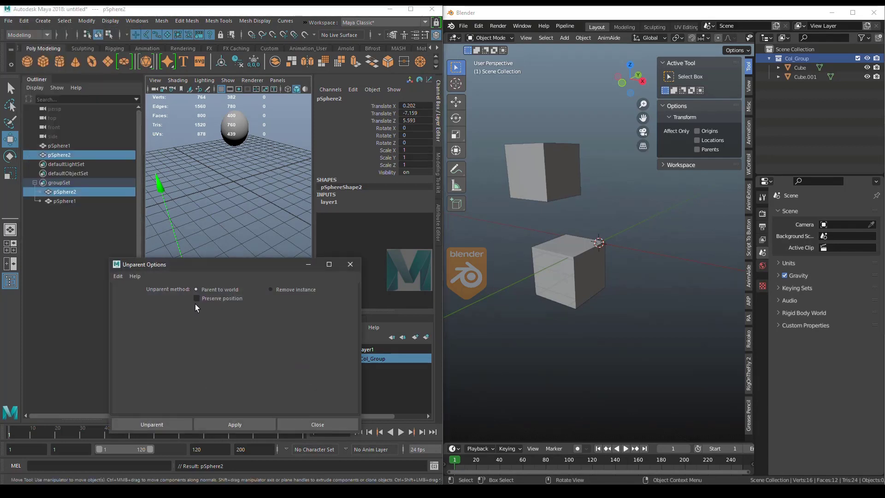
{"action": "left_click", "coordinate": [240, 423]}
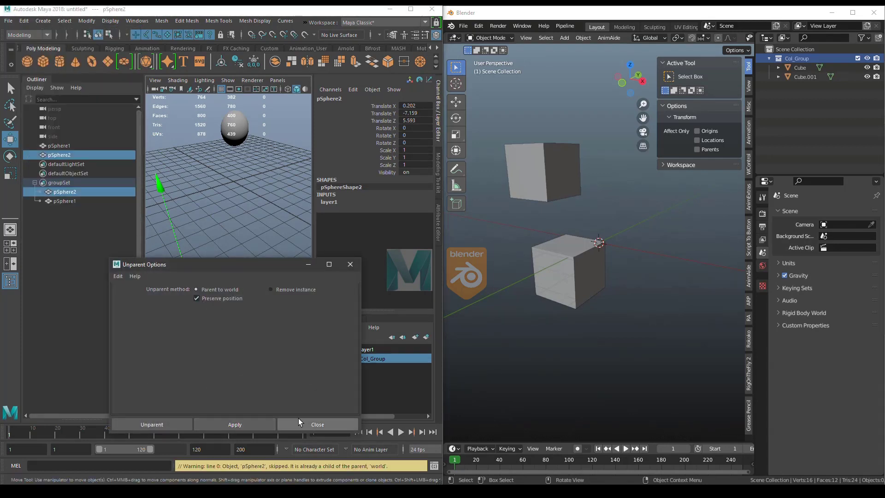
{"action": "left_click", "coordinate": [299, 421]}
Parent pSphere2 under pSphere1 and unparent it again with its position preserved
{"action": "left_click", "coordinate": [246, 131], "text": "shift"}
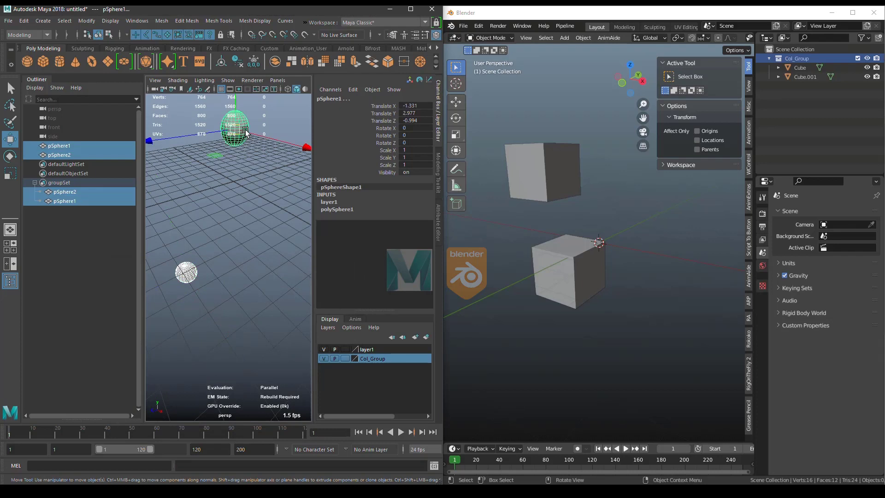
{"action": "key", "text": "p"}
{"action": "key", "text": "shift+p"}
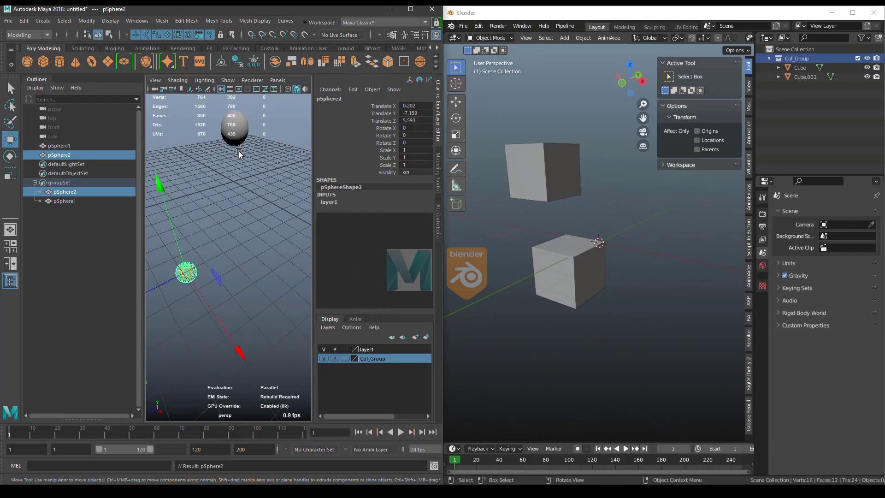
Move pSphere2 up below pSphere1, to about -2.3, -2.0, -0.48, and clear the selection
{"action": "left_click_drag", "start_coordinate": [187, 273], "coordinate": [219, 184]}
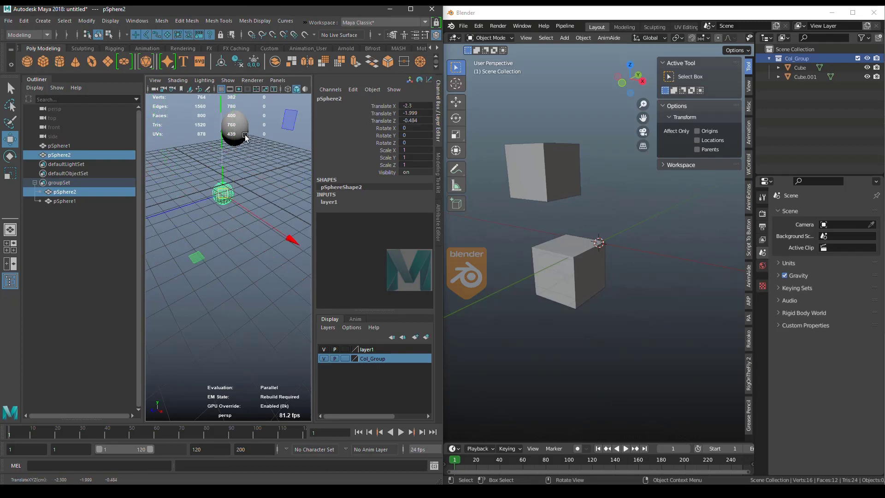
{"action": "left_click", "coordinate": [242, 138], "text": "shift"}
{"action": "left_click", "coordinate": [170, 220]}
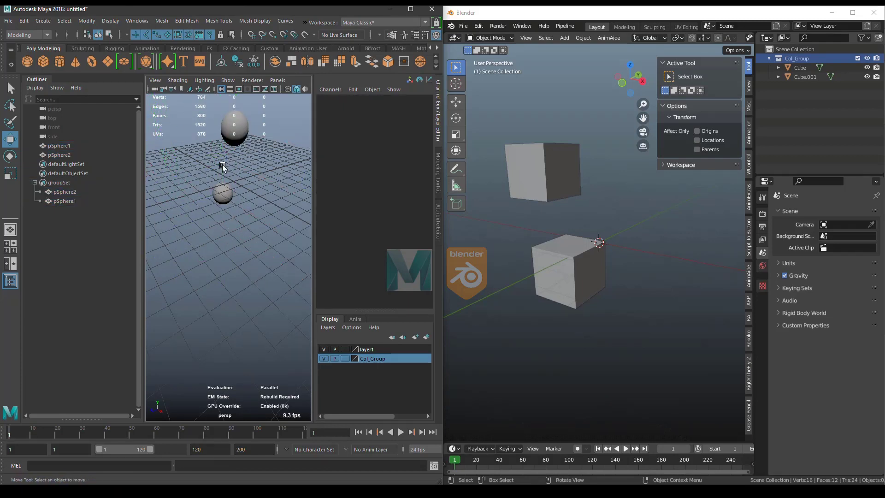
{"action": "left_click_drag", "start_coordinate": [237, 202], "coordinate": [253, 259], "text": "alt"}
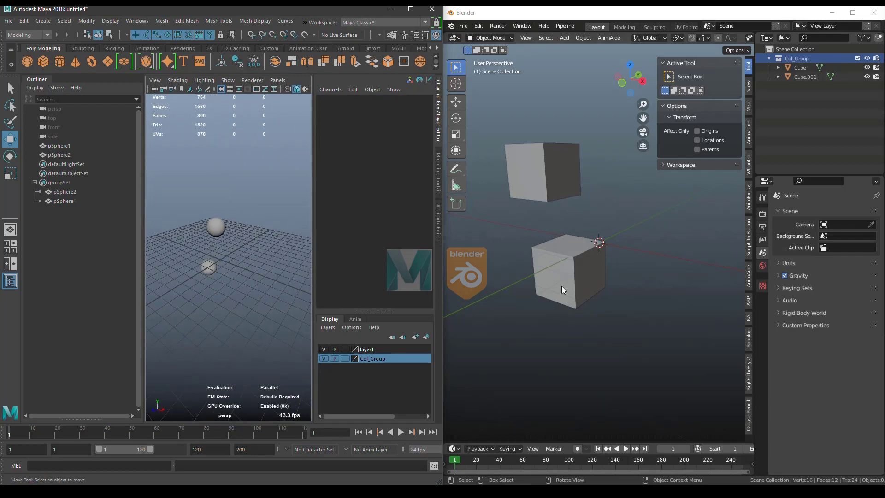
{"action": "left_click", "coordinate": [568, 246]}
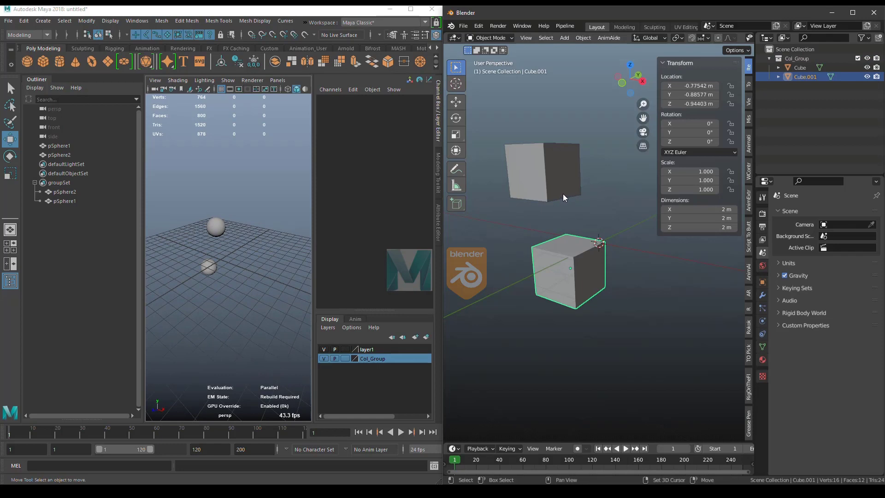
{"action": "left_click", "coordinate": [563, 194]}
{"action": "left_click", "coordinate": [574, 227]}
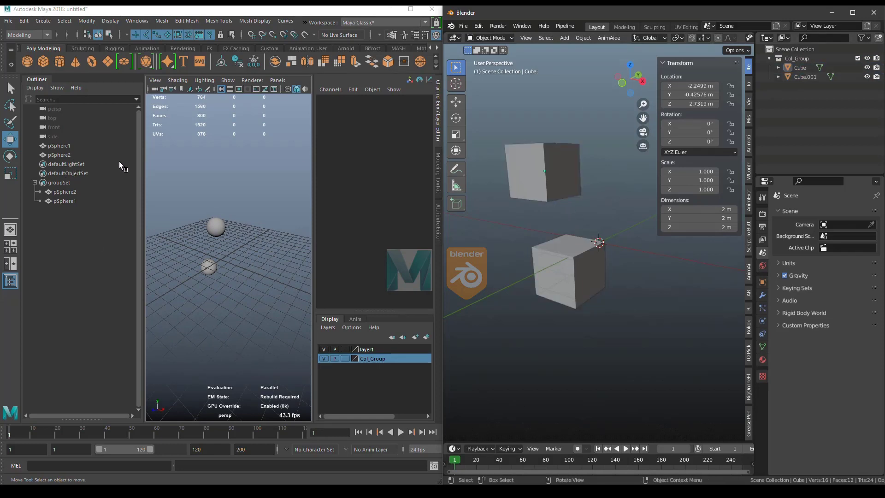
In Maya's Outliner, parent pSphere2 under pSphere1 directly in the hierarchy and select the child sphere
{"action": "left_click", "coordinate": [62, 155]}
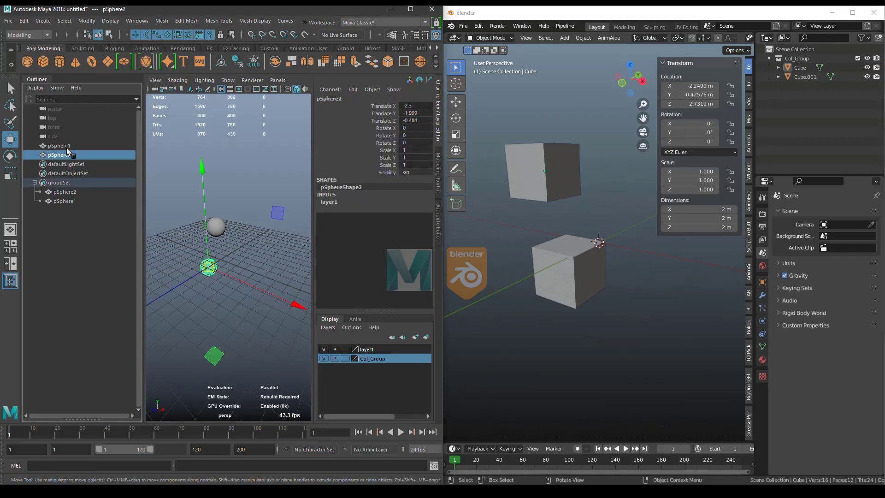
{"action": "mouse_move", "coordinate": [65, 158]}
{"action": "middle_mouse_down"}
{"action": "mouse_move", "coordinate": [79, 164]}
{"action": "mouse_move", "coordinate": [77, 148]}
{"action": "middle_mouse_up"}
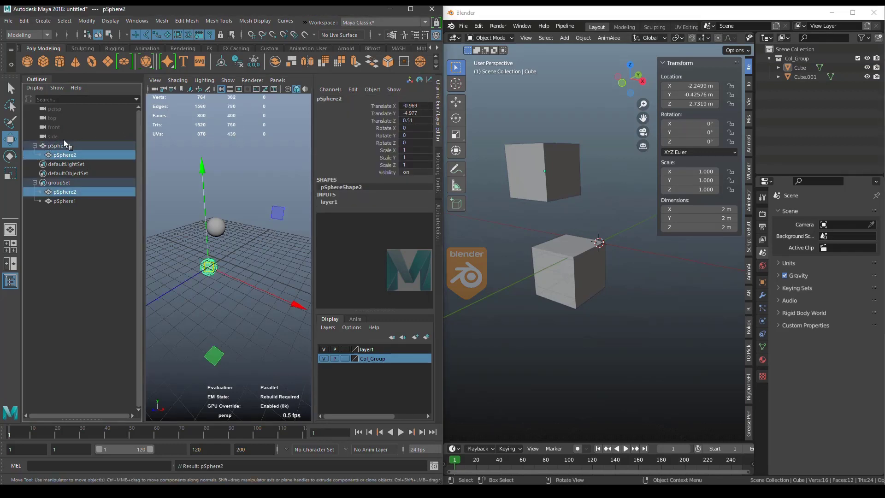
{"action": "left_click", "coordinate": [65, 145]}
{"action": "left_click", "coordinate": [65, 155]}
Switch to Blender and rename the lower cube as Cube_2 and the upper cube as Cube_1
{"action": "left_click", "coordinate": [587, 265]}
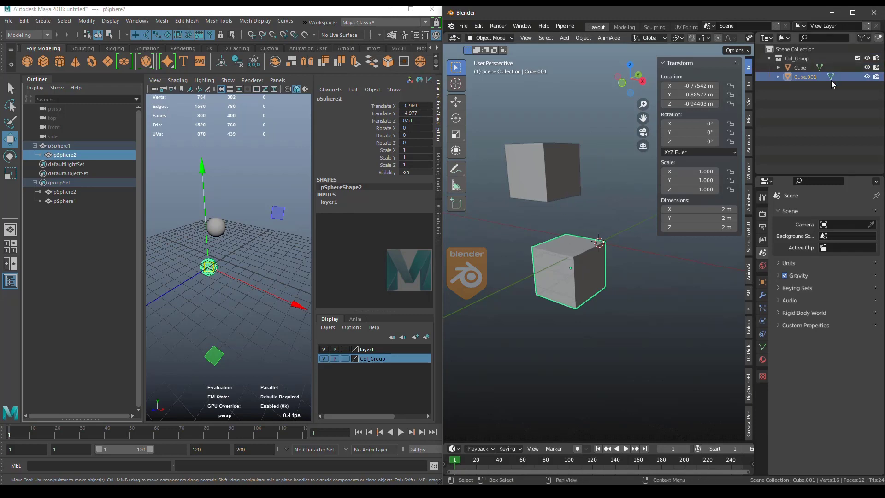
{"action": "double_click", "coordinate": [811, 76]}
{"action": "key", "text": "BackSpace"}
{"action": "type", "text": "_2"}
{"action": "key", "text": "Return"}
{"action": "left_click", "coordinate": [813, 67]}
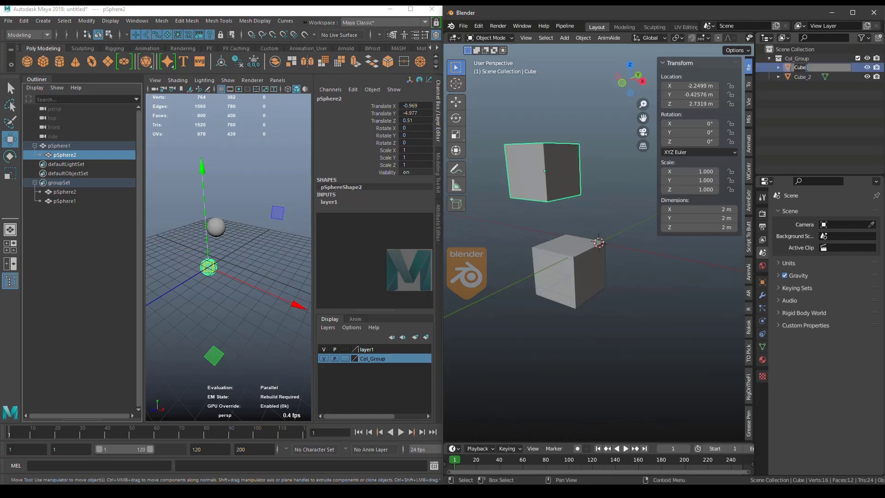
{"action": "type", "text": "_1"}
{"action": "key", "text": "Return"}
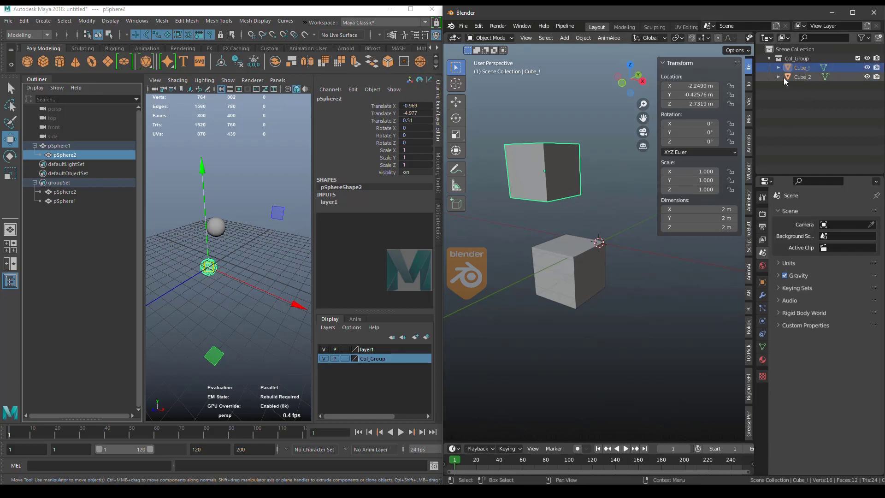
Parent Cube_2 under Cube_1 in the Outliner and expand the parent's hierarchy
{"action": "left_click_drag", "start_coordinate": [787, 78], "coordinate": [796, 70]}
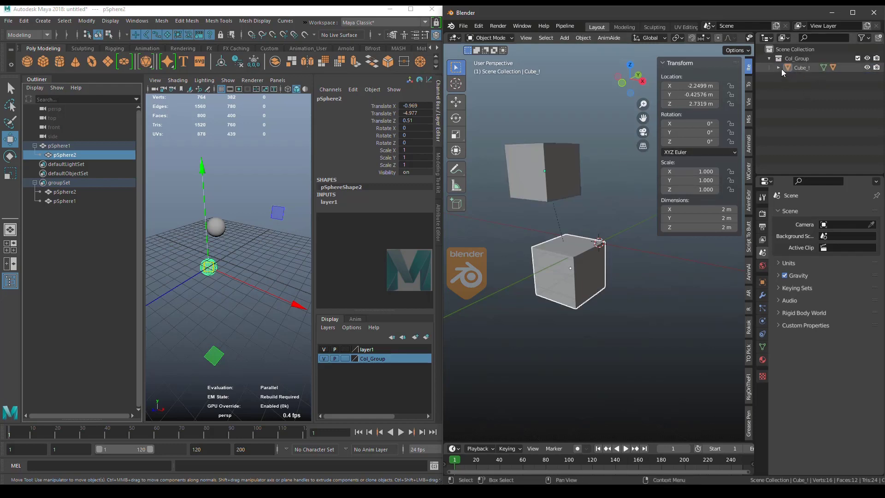
{"action": "left_click", "coordinate": [778, 68]}
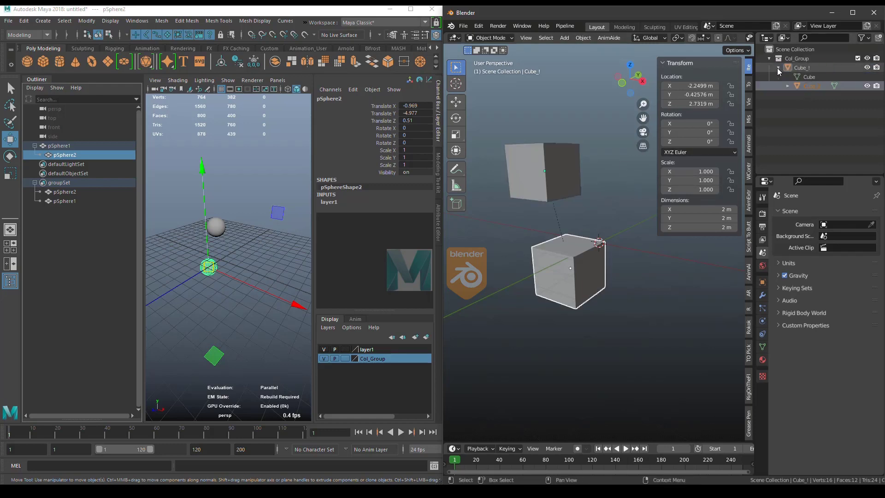
Select Cube_2 in the viewport, reset its X, Y and Z location to 0 m, and undo the reset
{"action": "left_click", "coordinate": [572, 267]}
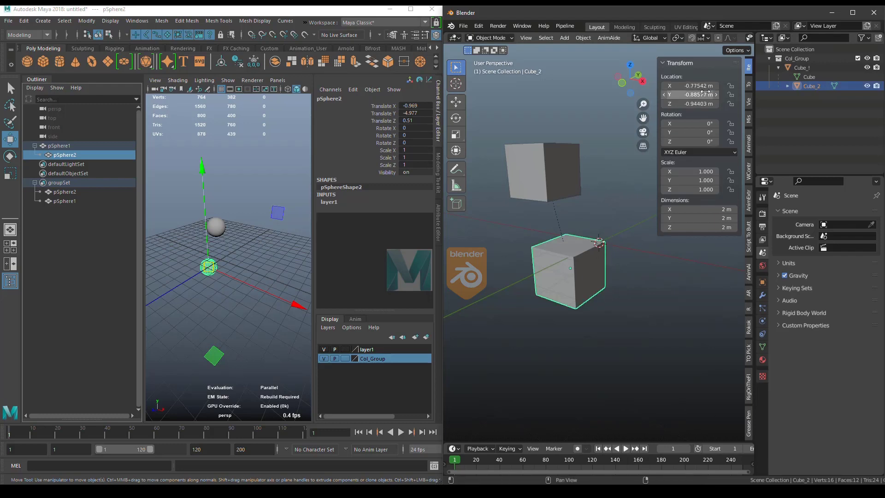
{"action": "key", "text": "BackSpace"}
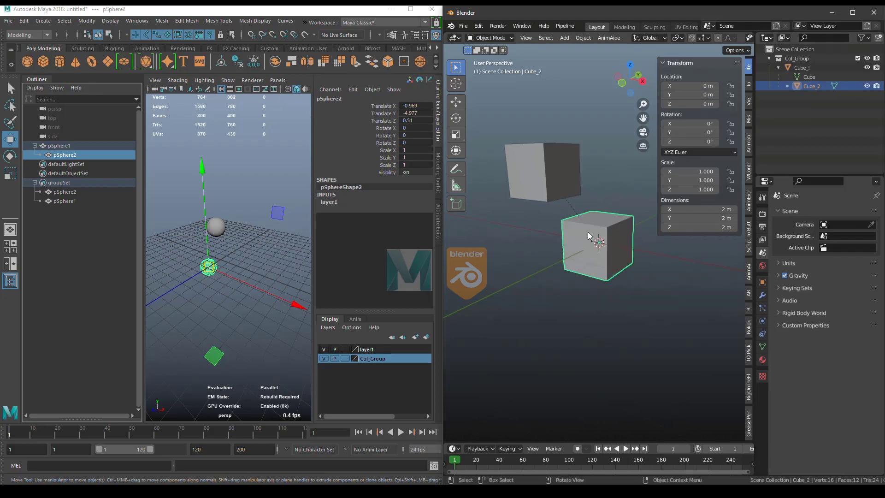
{"action": "key", "text": "ctrl+z"}
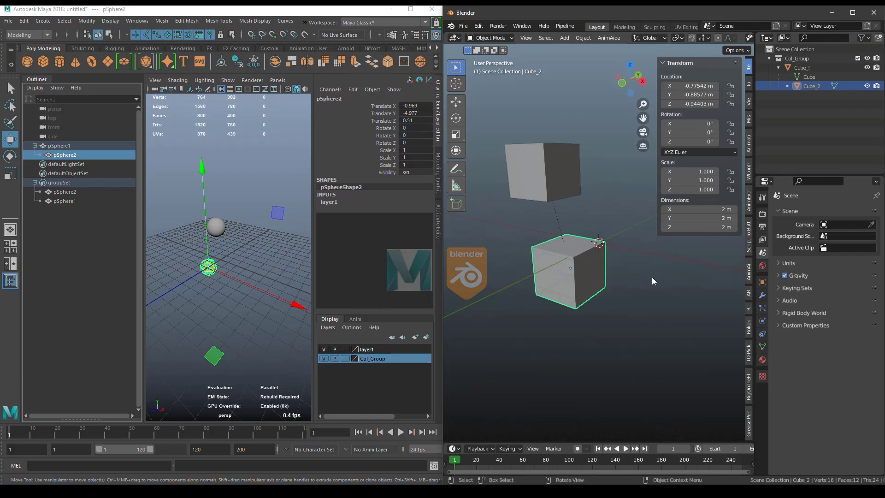
Browse Cube_2's modifier, mesh data and object properties, expand its Delta Transform settings, and expand Cube_2 in the Outliner
{"action": "left_click", "coordinate": [762, 295]}
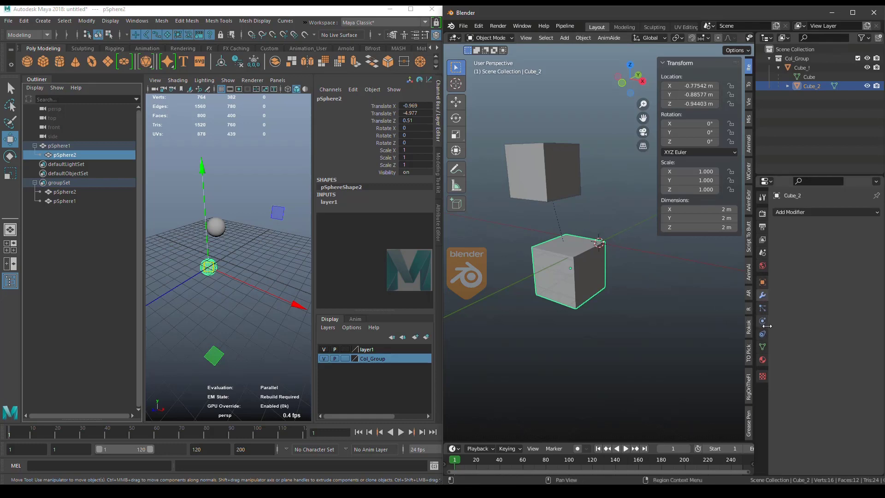
{"action": "left_click", "coordinate": [763, 346]}
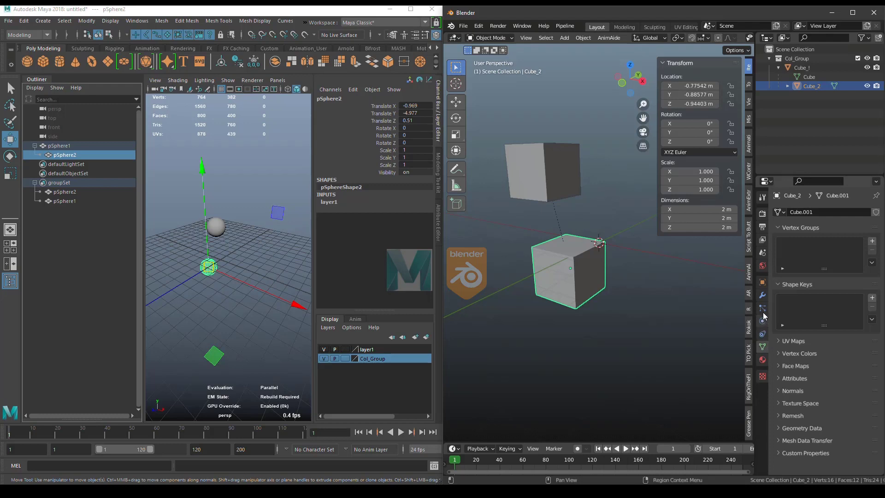
{"action": "left_click", "coordinate": [762, 282]}
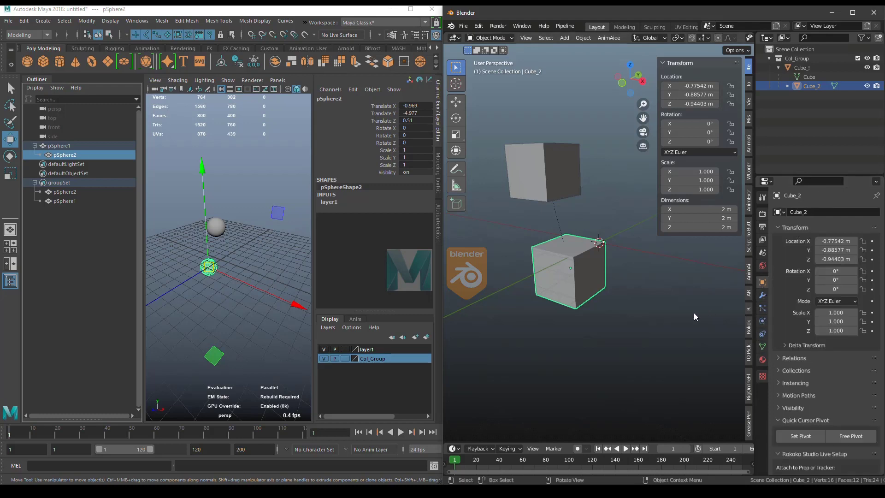
{"action": "left_click", "coordinate": [802, 349]}
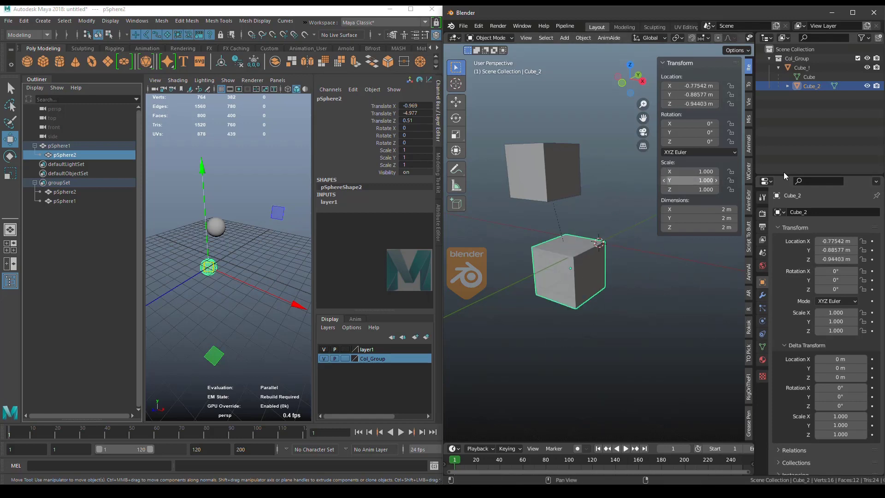
{"action": "left_click", "coordinate": [788, 86]}
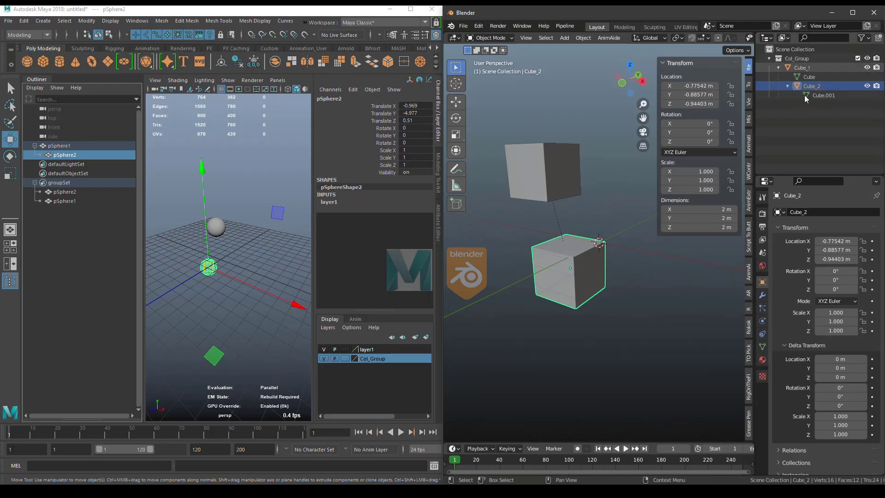
Undo the Outliner parenting of Cube_2 and the upper cube's rename
{"action": "key", "text": "ctrl+z"}
{"action": "key", "text": "ctrl+z"}
{"action": "key", "text": "ctrl+z"}
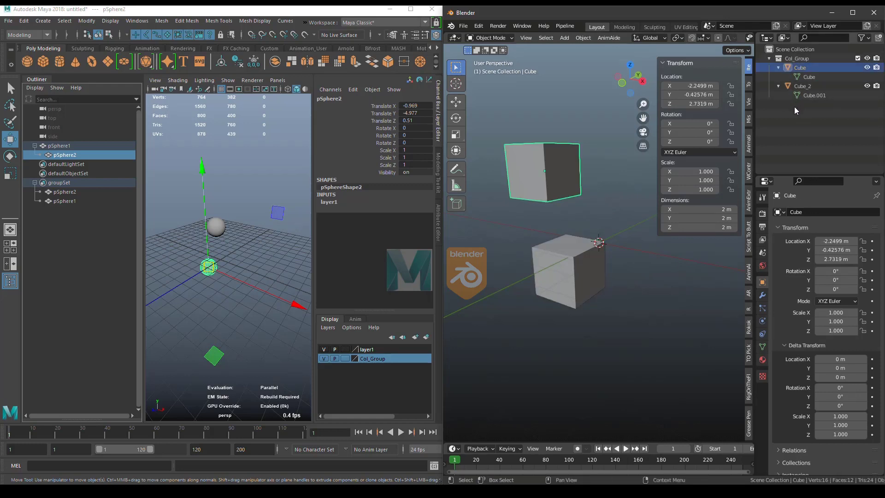
Select Cube_2 followed by the upper cube and parent Cube_2 to it using the Object option
{"action": "left_click", "coordinate": [569, 256]}
{"action": "left_click", "coordinate": [566, 187], "text": "shift"}
{"action": "left_click", "coordinate": [574, 267]}
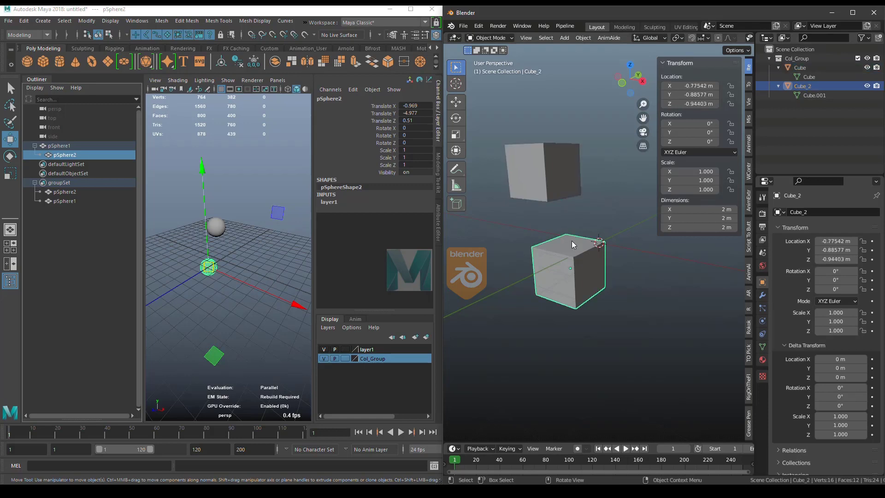
{"action": "left_click", "coordinate": [555, 184], "text": "shift"}
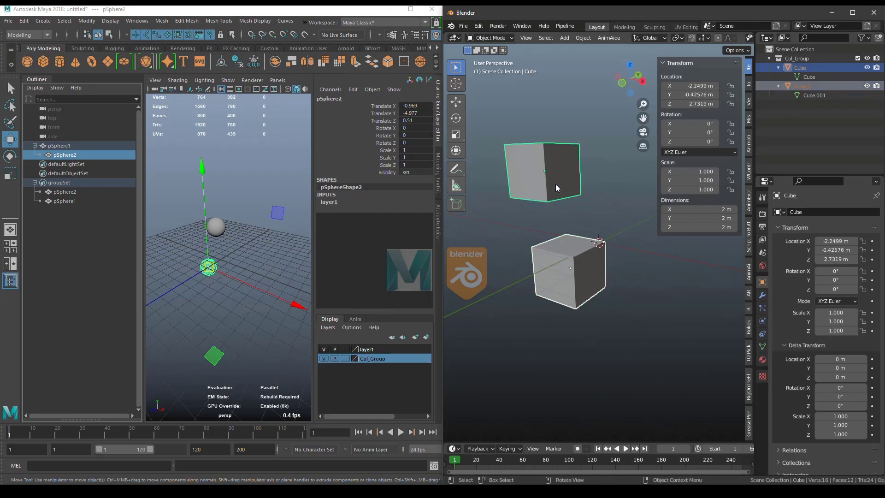
{"action": "key", "text": "ctrl+p"}
{"action": "key", "text": "ctrl+p"}
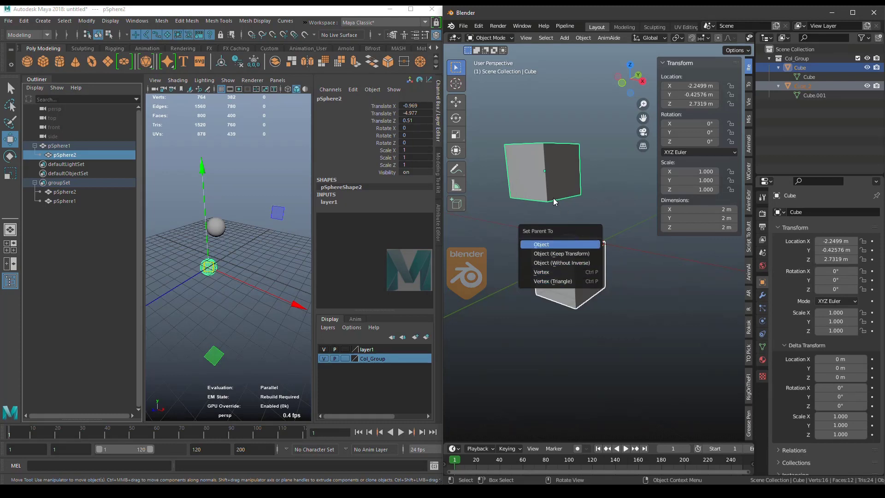
{"action": "left_click", "coordinate": [566, 247]}
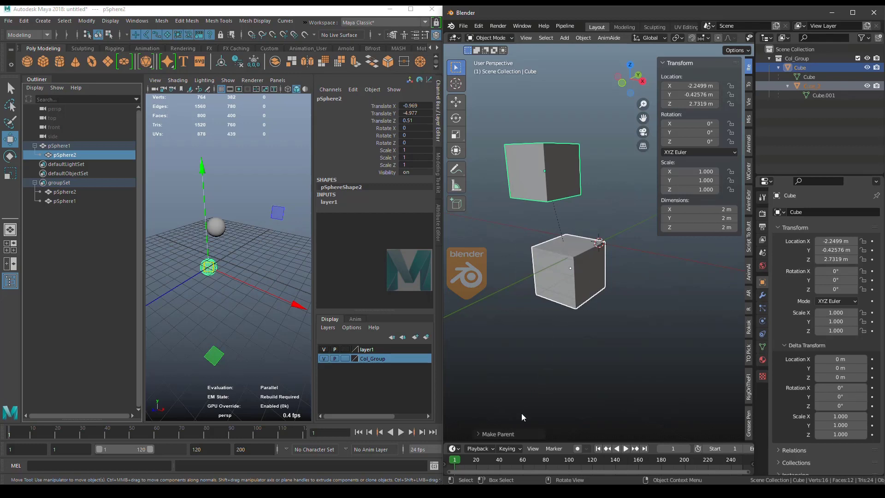
Examine the Make Parent operation's settings and its available parent types without changing them
{"action": "left_click", "coordinate": [518, 434]}
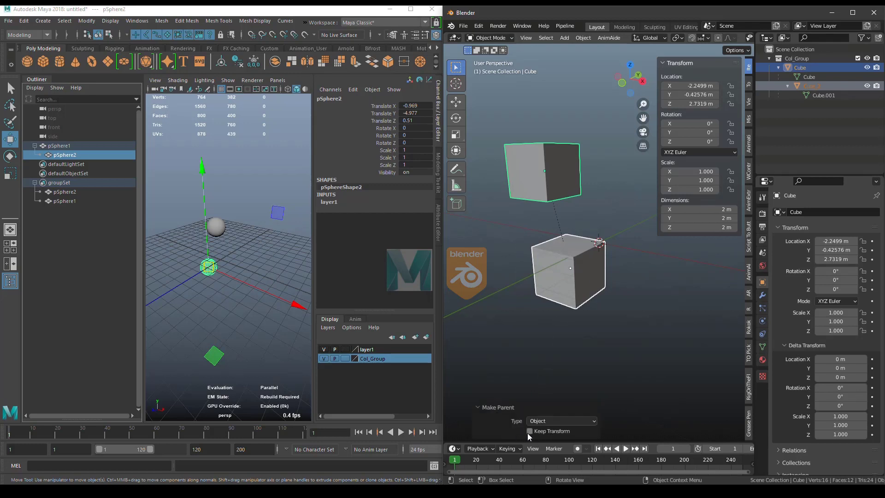
{"action": "left_click", "coordinate": [534, 421]}
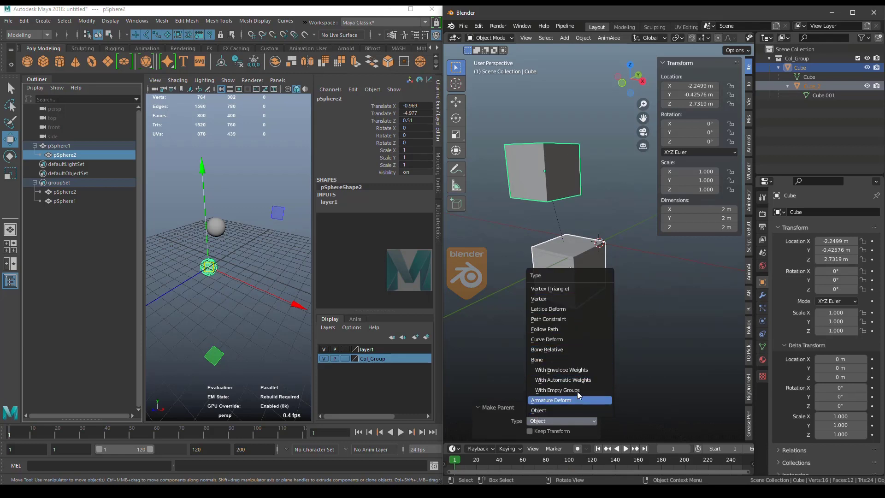
{"action": "key", "text": "Escape"}
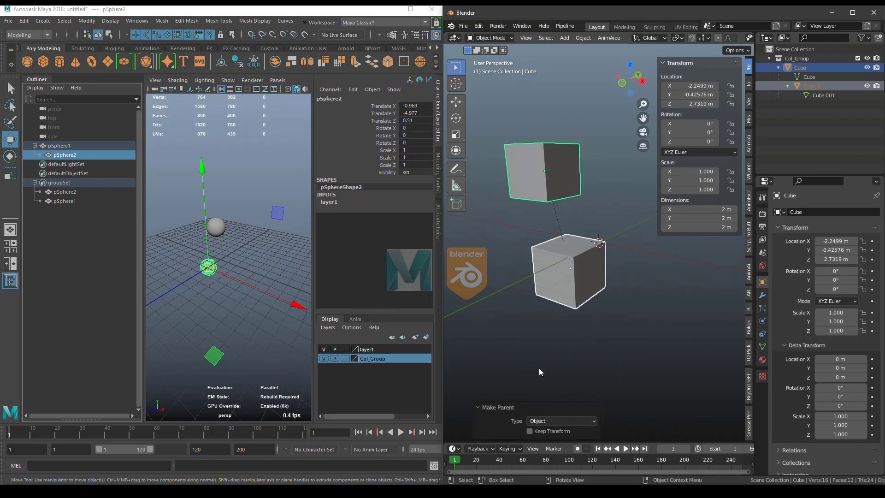
{"action": "left_click", "coordinate": [514, 378]}
Select Cube_2, reset its X, Y and Z location to 0 m, and undo that reset
{"action": "left_click", "coordinate": [581, 298]}
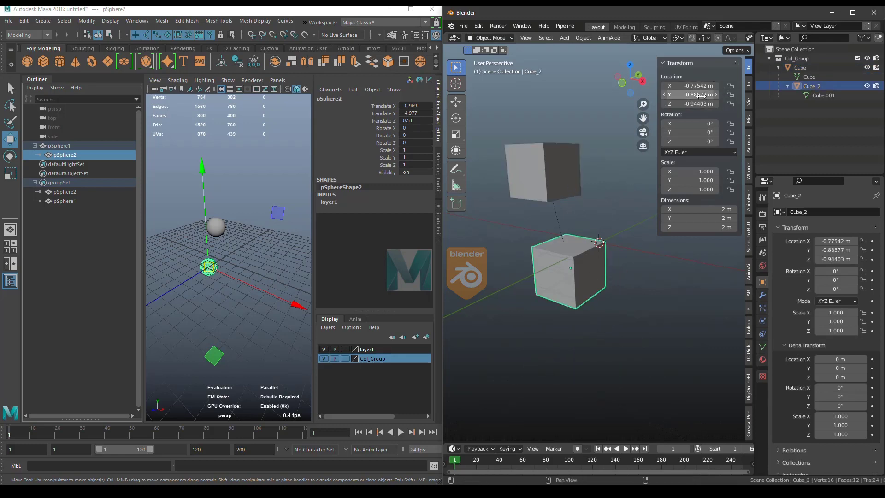
{"action": "key", "text": "BackSpace"}
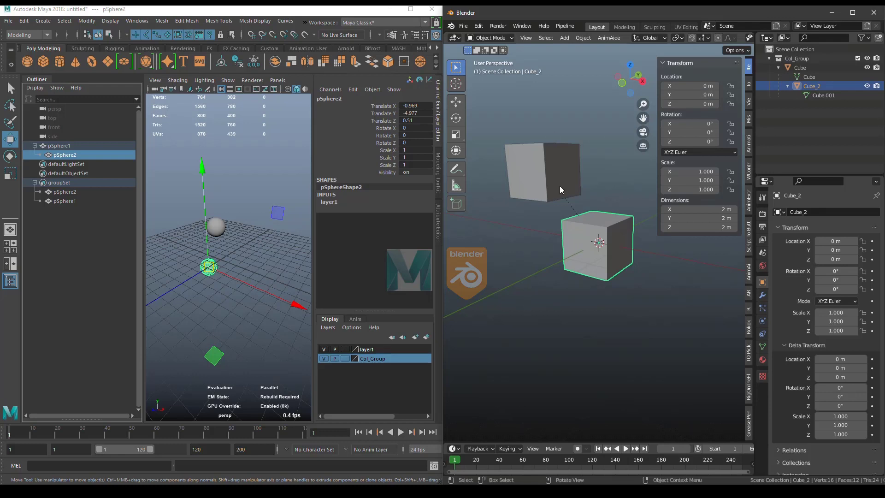
{"action": "key", "text": "ctrl+z"}
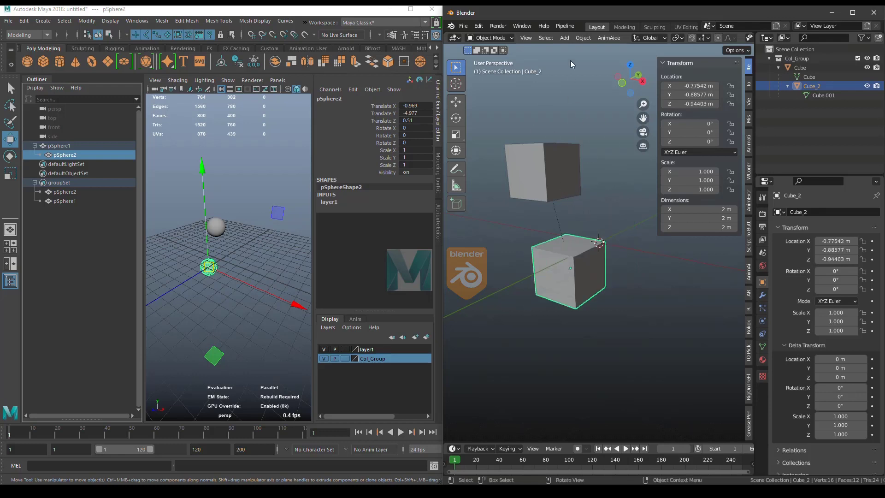
Clear the origin of the parented Cube_2
{"action": "left_click", "coordinate": [587, 39]}
{"action": "mouse_move", "coordinate": [599, 51]}
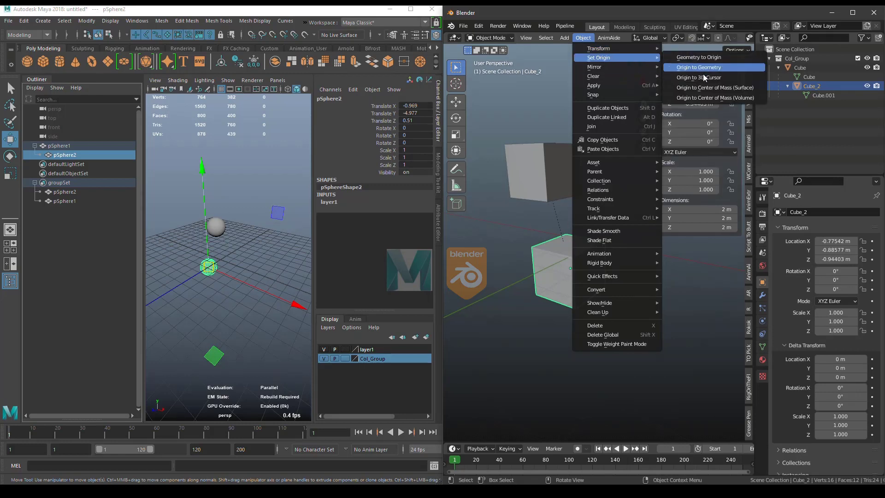
{"action": "mouse_move", "coordinate": [631, 87]}
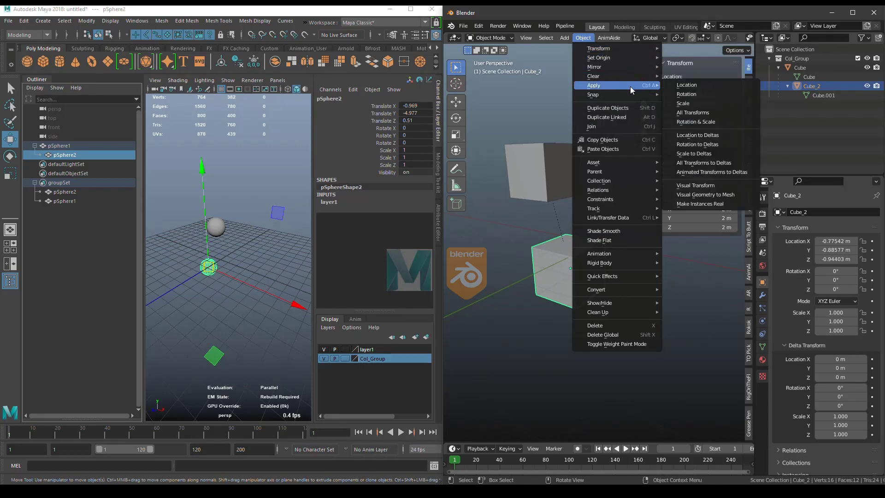
{"action": "left_click", "coordinate": [674, 106]}
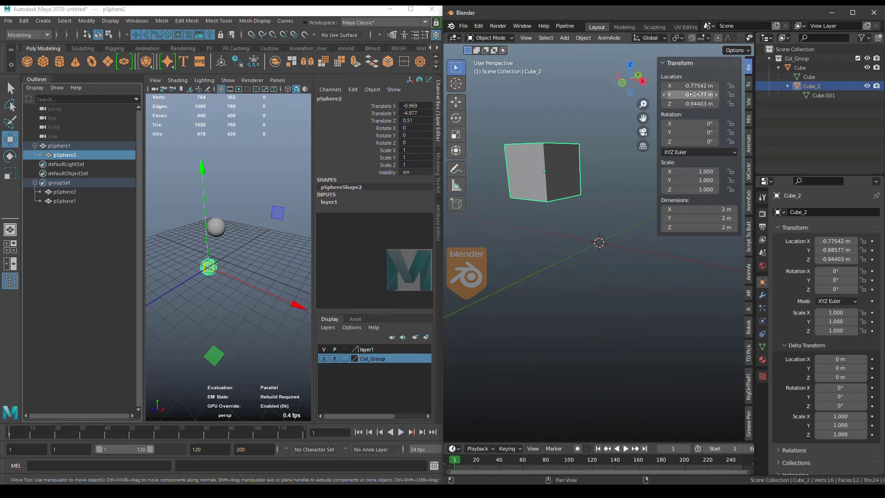
Reset Cube_2's location to 0 m and move it below its parent, by about 2.12, -0.95 and -6.02 m in X, Y and Z
{"action": "key", "text": "BackSpace"}
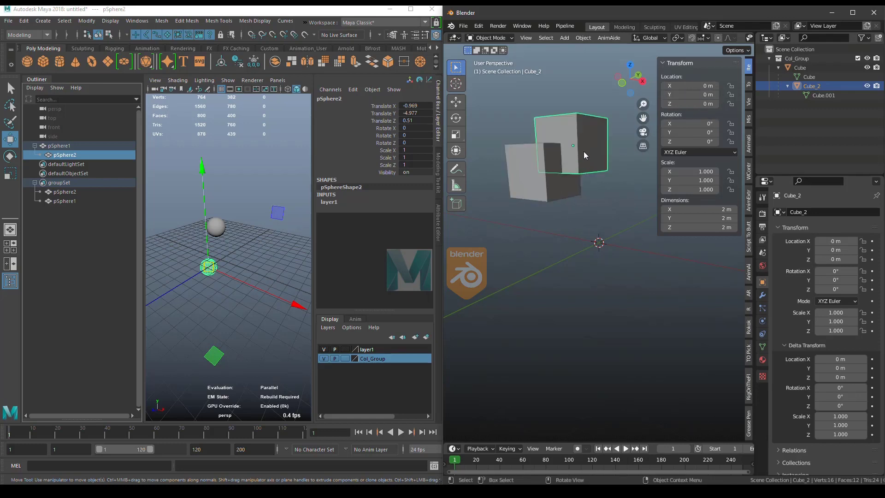
{"action": "left_click_drag", "start_coordinate": [591, 150], "coordinate": [623, 306]}
{"action": "middle_click_drag", "start_coordinate": [619, 222], "coordinate": [560, 187]}
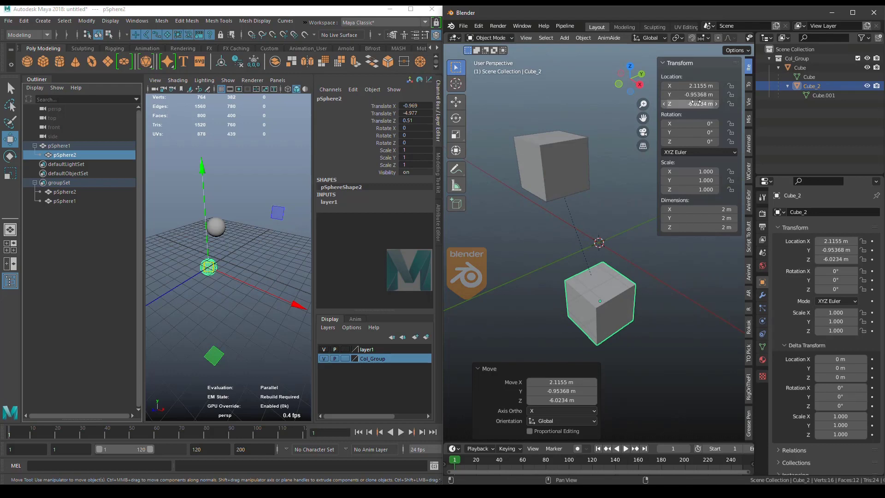
Reset the moved Cube_2's location to 0 m, inspect it against its parent cube, and undo the reset
{"action": "key", "text": "BackSpace"}
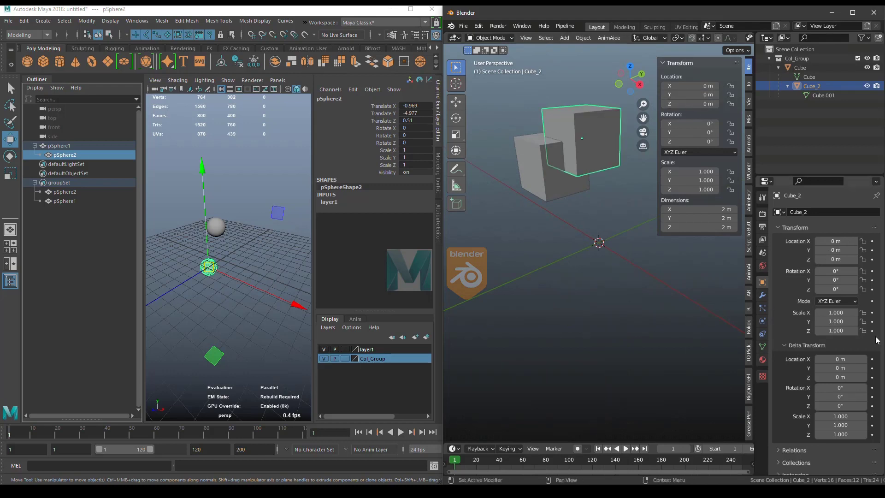
{"action": "middle_click_drag", "start_coordinate": [546, 321], "coordinate": [596, 264]}
{"action": "left_click", "coordinate": [565, 220]}
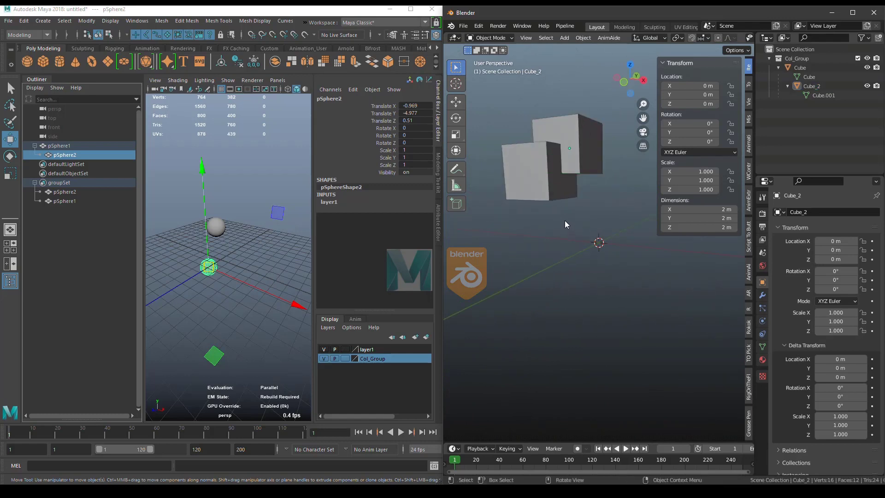
{"action": "left_click", "coordinate": [557, 181]}
{"action": "left_click", "coordinate": [586, 150]}
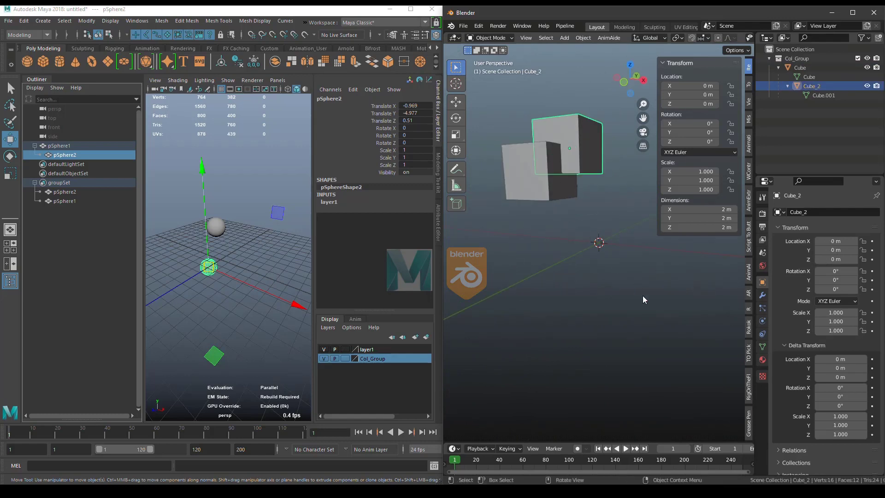
{"action": "key", "text": "ctrl+z"}
{"action": "key", "text": "ctrl+z"}
{"action": "key", "text": "ctrl+z"}
{"action": "key", "text": "ctrl+z"}
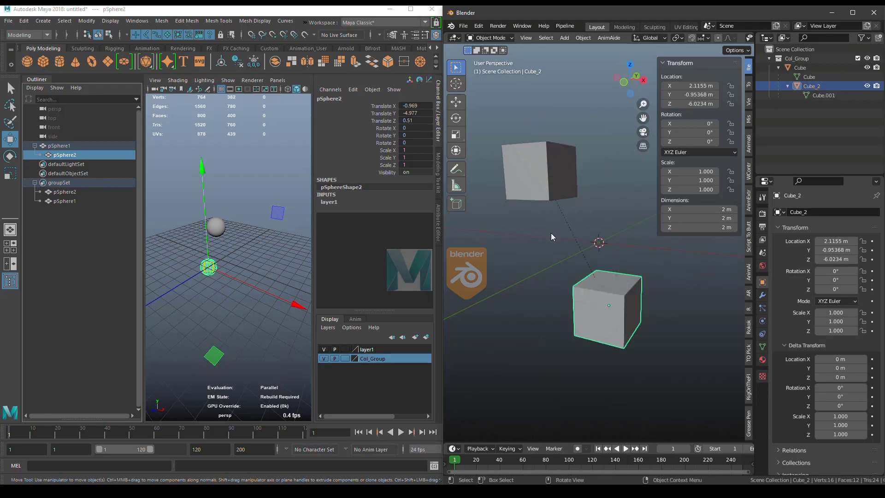
{"action": "mouse_move", "coordinate": [552, 237]}
{"action": "middle_mouse_down"}
{"action": "mouse_move", "coordinate": [521, 236]}
{"action": "mouse_move", "coordinate": [557, 249]}
{"action": "middle_mouse_up"}
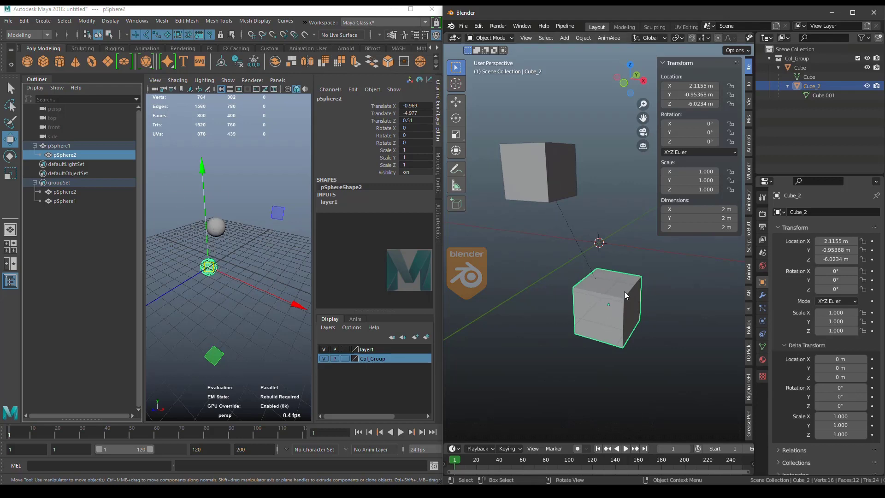
Switch to Maya, select the child pSphere2 in the Outliner, and unparent it from pSphere1
{"action": "left_click", "coordinate": [216, 266]}
{"action": "left_click", "coordinate": [225, 257]}
{"action": "left_click", "coordinate": [211, 270]}
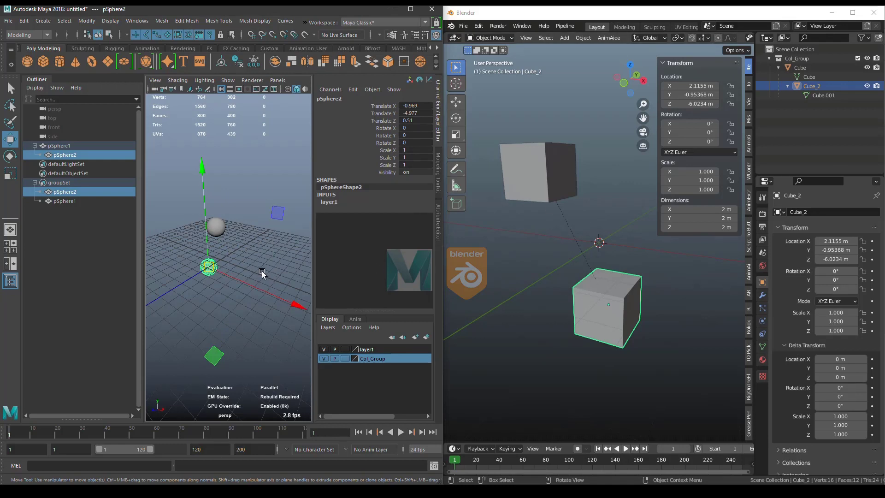
{"action": "left_click", "coordinate": [239, 301]}
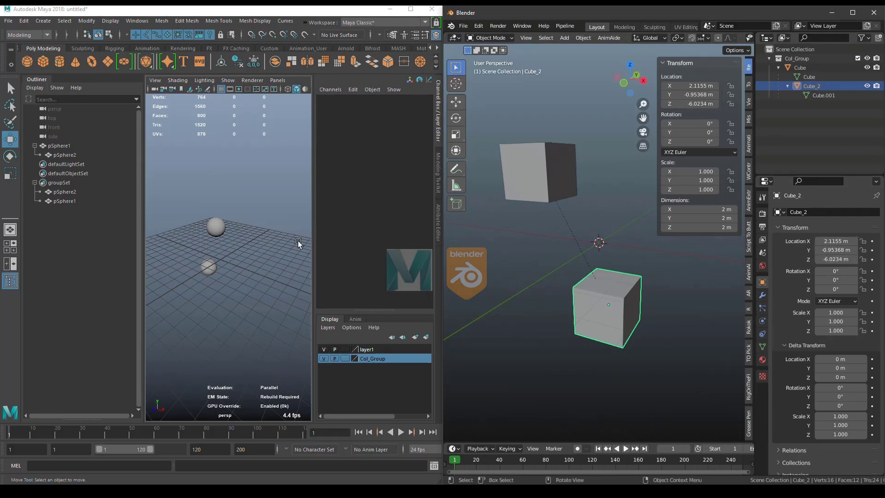
{"action": "left_click", "coordinate": [248, 249]}
{"action": "left_click", "coordinate": [68, 155]}
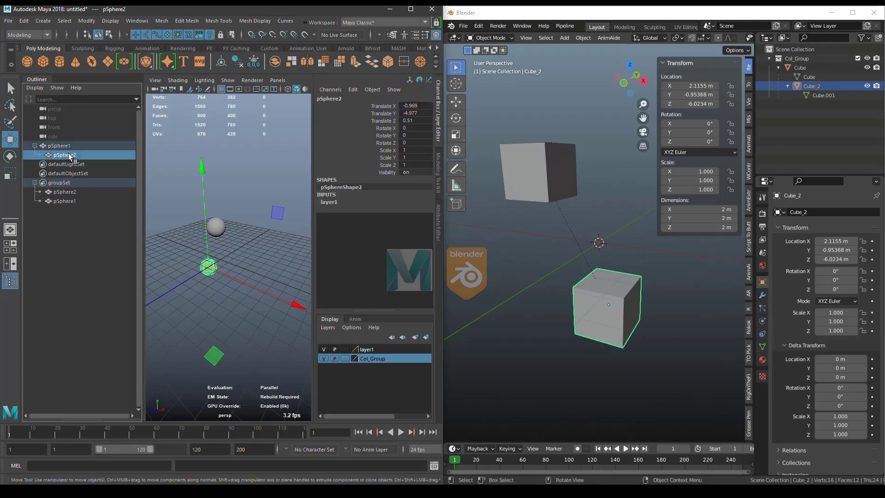
{"action": "key", "text": "shift+p"}
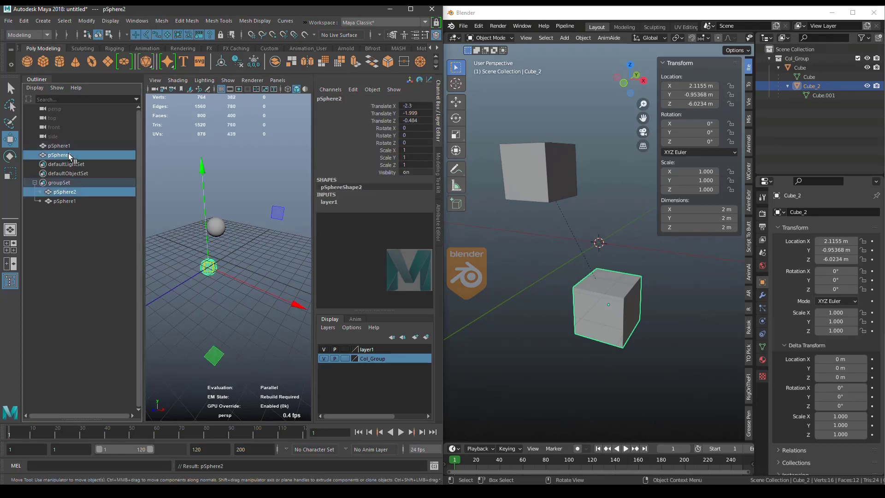
Switch to Blender, try removing Cube_2's parent with plain Clear Parent, move the cube, and undo both changes
{"action": "left_click", "coordinate": [608, 328]}
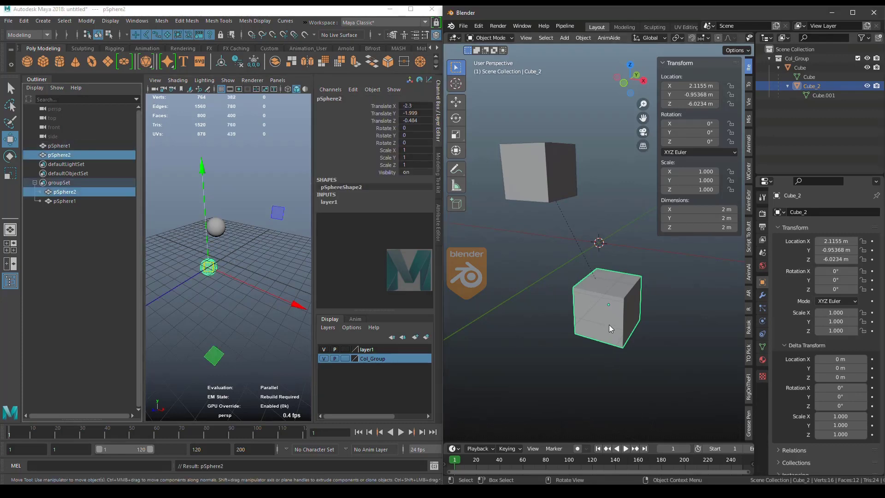
{"action": "key", "text": "alt+p"}
{"action": "left_click", "coordinate": [588, 264]}
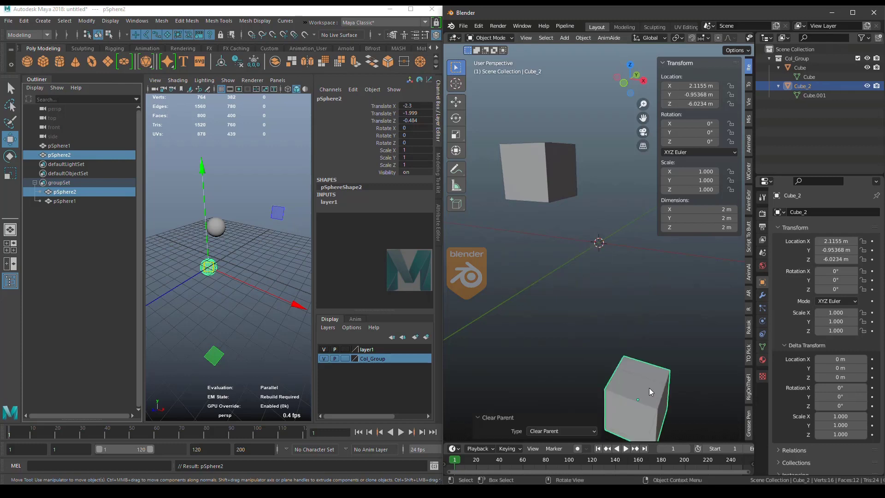
{"action": "key", "text": "g"}
{"action": "left_click", "coordinate": [586, 287]}
{"action": "key", "text": "ctrl+z"}
{"action": "key", "text": "ctrl+z"}
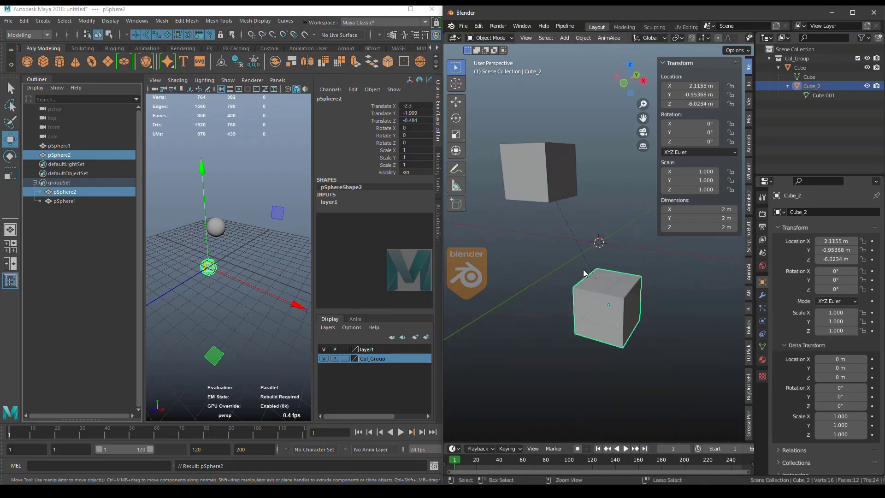
Unparent Cube_2 with the Clear and Keep Transformation option
{"action": "key", "text": "alt+p"}
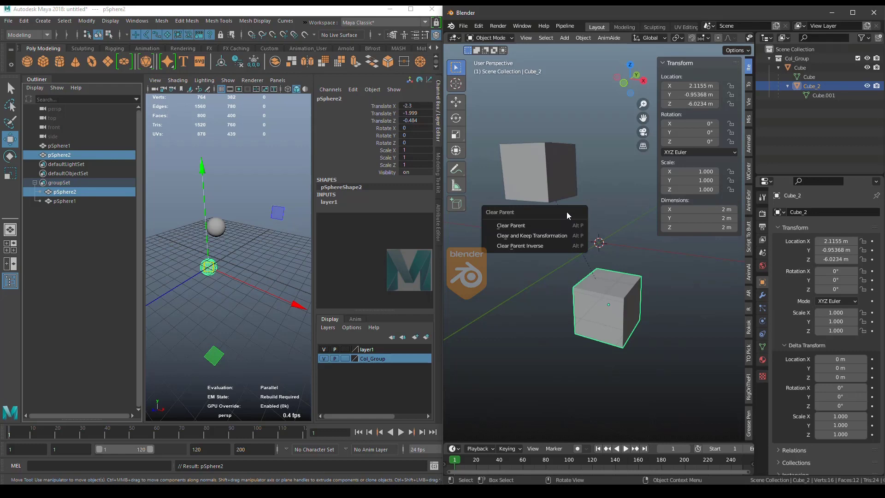
{"action": "left_click", "coordinate": [560, 235]}
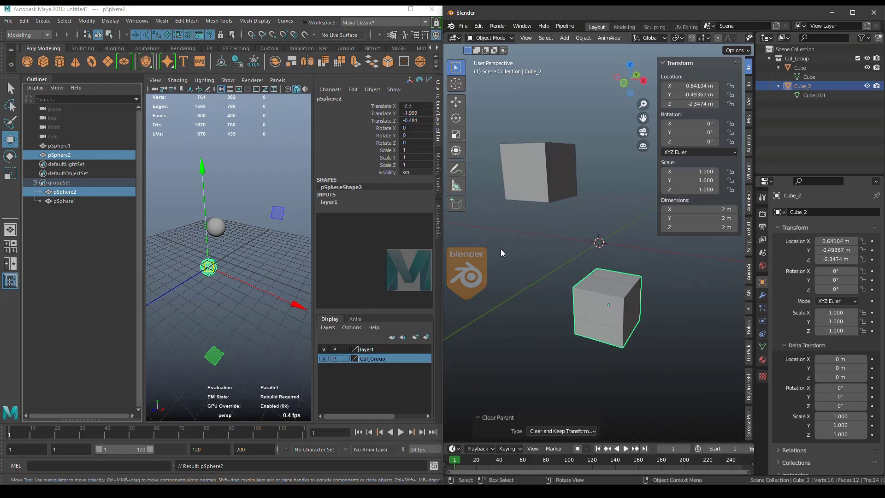
Try moving the unparented Cube_2 in Blender, then cancel the move
{"action": "left_click", "coordinate": [568, 261]}
{"action": "left_click", "coordinate": [604, 305]}
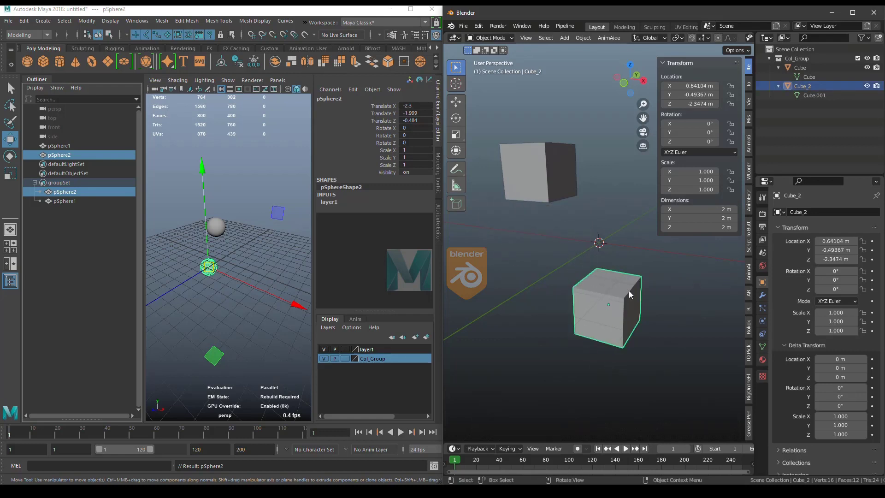
{"action": "key", "text": "BackSpace"}
{"action": "key", "text": "ctrl+z"}
{"action": "key", "text": "g"}
{"action": "right_click", "coordinate": [584, 311]}
Deselect Cube_2 and collapse the Cube_2 and Cube entries in the Outliner
{"action": "left_click", "coordinate": [530, 274]}
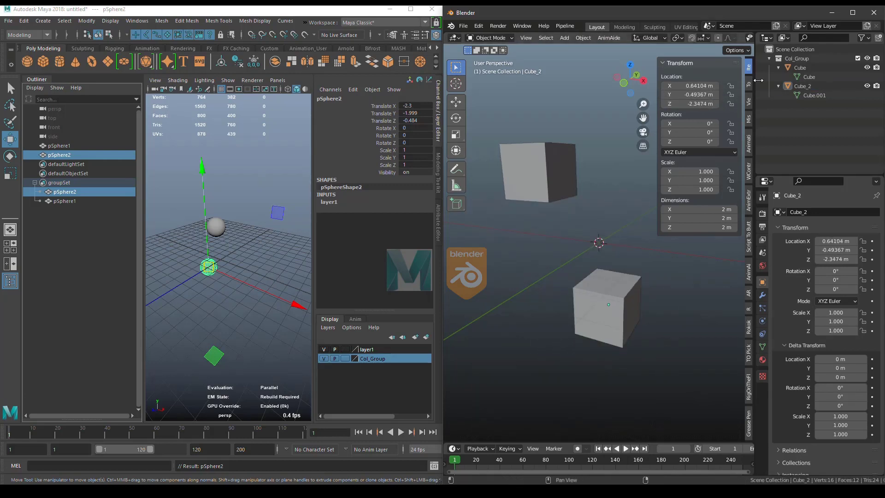
{"action": "left_click", "coordinate": [778, 87]}
{"action": "left_click", "coordinate": [779, 68]}
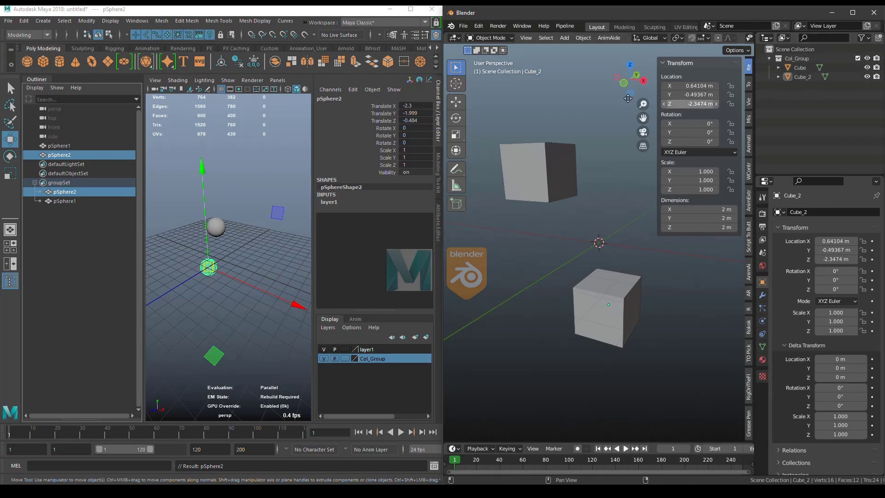
Switch to Maya and inspect the two unparented spheres together from a level viewpoint, leaving both deselected
{"action": "left_click", "coordinate": [224, 265]}
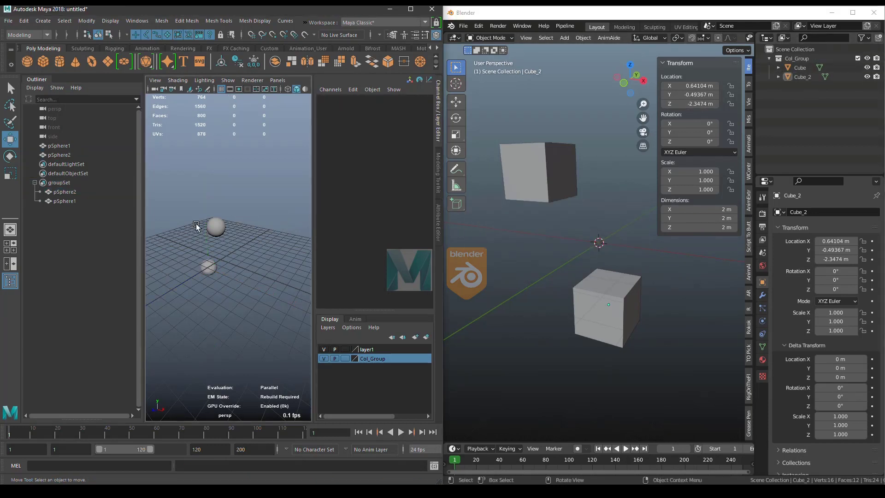
{"action": "left_click", "coordinate": [214, 271]}
{"action": "left_click_drag", "start_coordinate": [217, 313], "coordinate": [246, 297], "text": "alt"}
{"action": "left_click", "coordinate": [217, 206]}
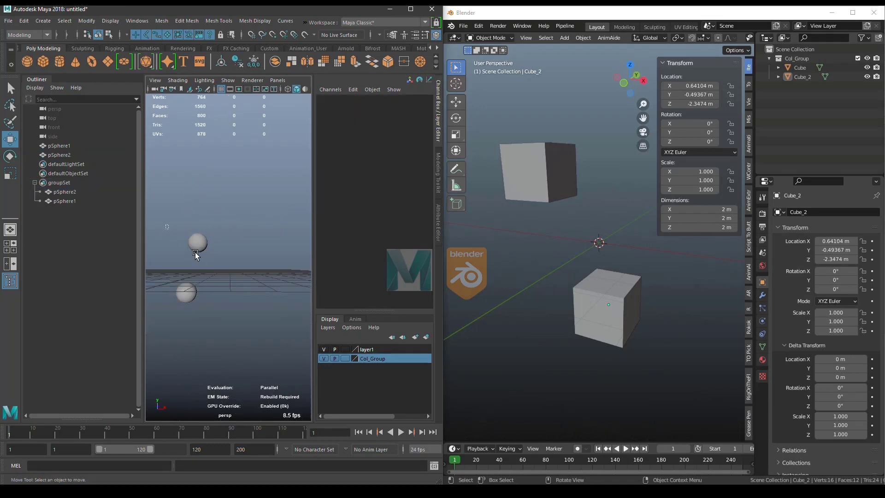
{"action": "left_click_drag", "start_coordinate": [166, 226], "coordinate": [227, 313]}
{"action": "middle_click_drag", "start_coordinate": [228, 313], "coordinate": [252, 307], "text": "alt"}
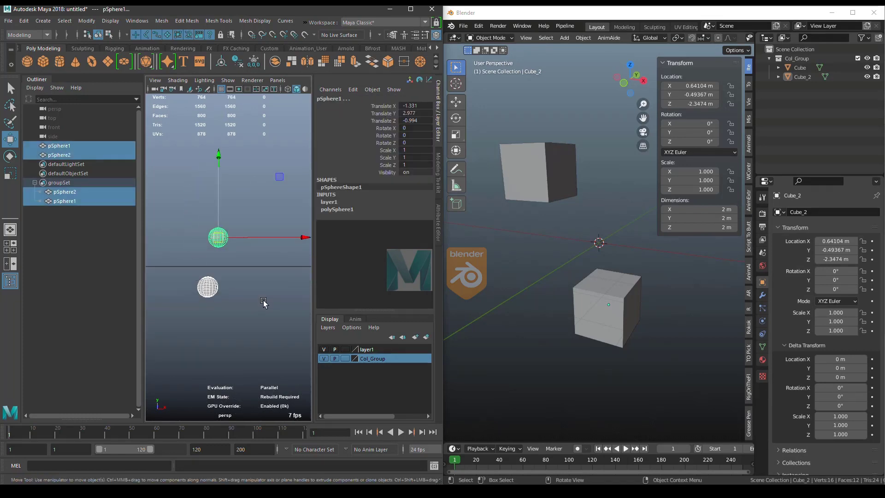
{"action": "left_click", "coordinate": [261, 304]}
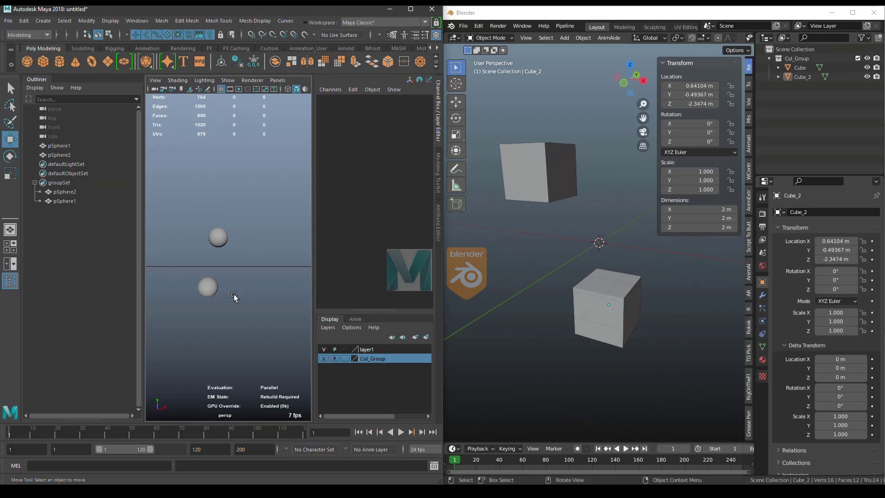
Group pSphere1 and pSphere2 under Parent, with the group pivot at Origin and Preserve position enabled
{"action": "left_click_drag", "start_coordinate": [177, 187], "coordinate": [259, 319]}
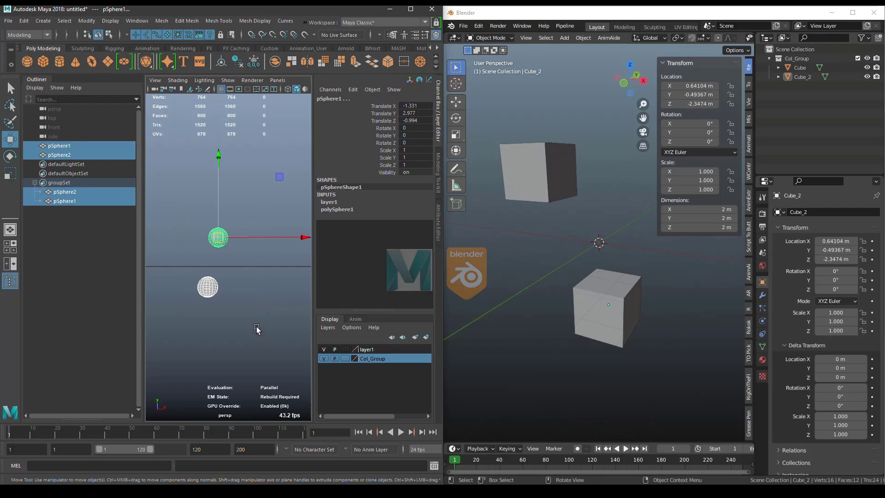
{"action": "left_click", "coordinate": [24, 21]}
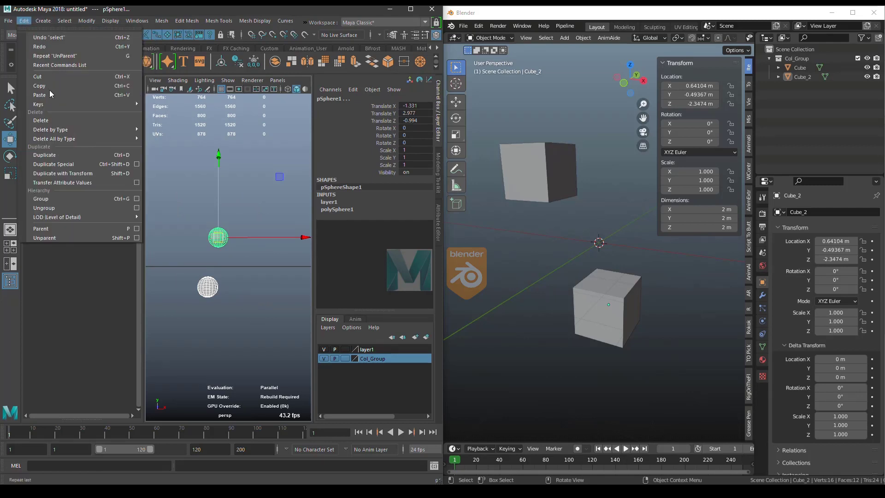
{"action": "left_click", "coordinate": [137, 199]}
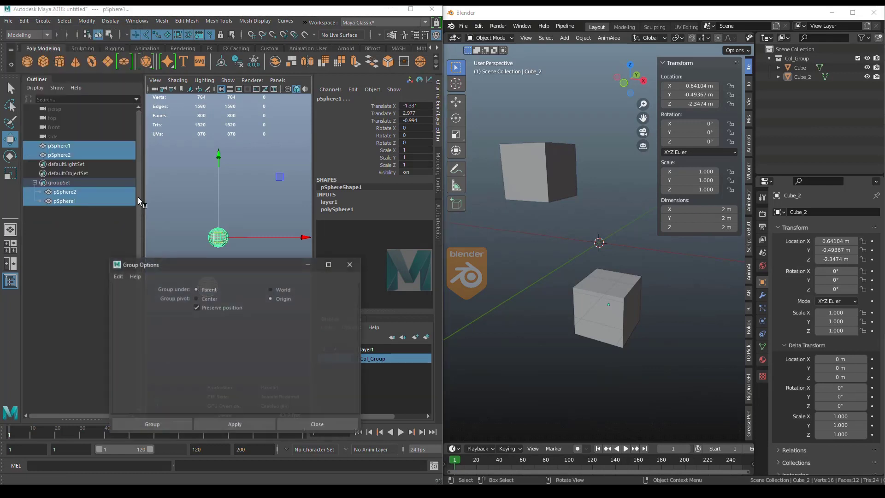
{"action": "left_click_drag", "start_coordinate": [186, 262], "coordinate": [158, 233]}
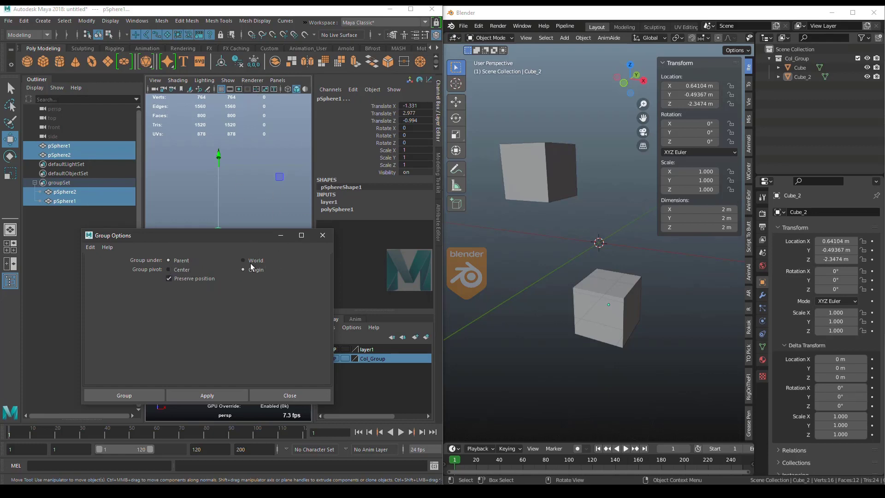
{"action": "left_click_drag", "start_coordinate": [222, 238], "coordinate": [444, 199]}
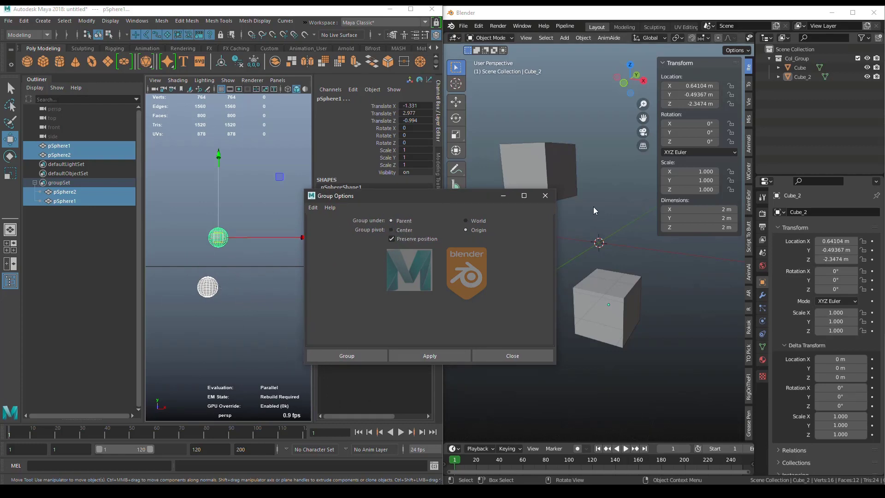
{"action": "left_click", "coordinate": [511, 355]}
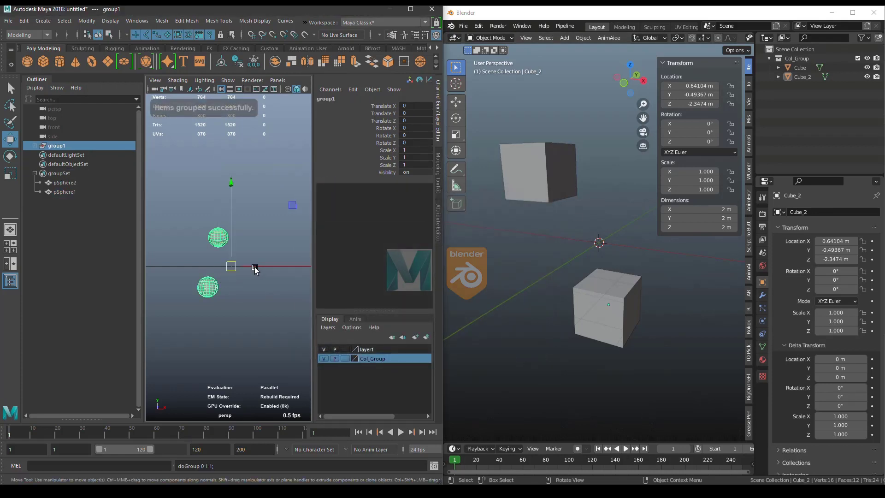
Try moving the sphere group by its pivot and undo the move
{"action": "left_click_drag", "start_coordinate": [252, 283], "coordinate": [292, 311], "text": "alt"}
{"action": "mouse_move", "coordinate": [229, 264]}
{"action": "left_mouse_down"}
{"action": "mouse_move", "coordinate": [251, 249]}
{"action": "mouse_move", "coordinate": [230, 252]}
{"action": "left_mouse_up"}
{"action": "key", "text": "ctrl+z"}
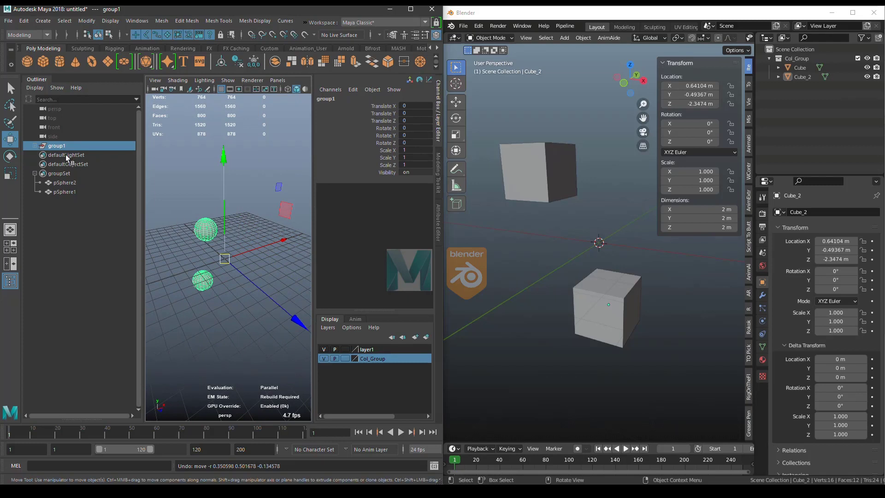
Expand group1 in the Outliner, inspect its child pSphere2, and clear the selection
{"action": "left_click", "coordinate": [34, 146]}
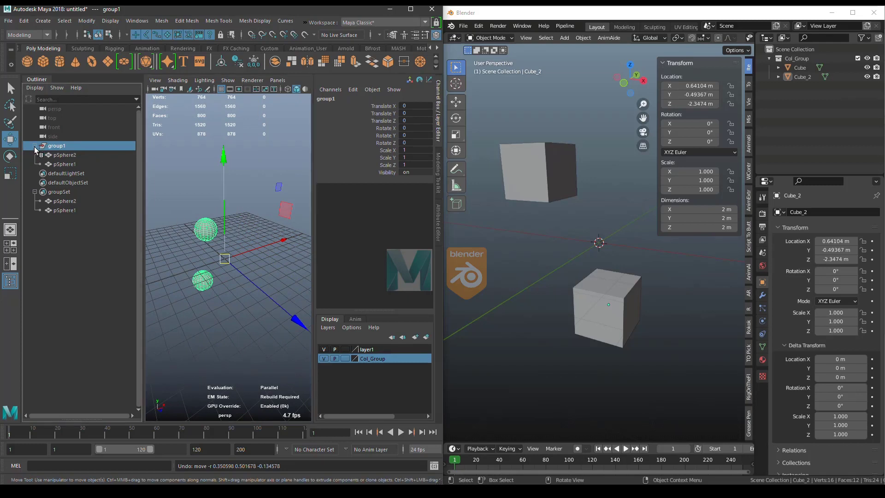
{"action": "double_click", "coordinate": [62, 146]}
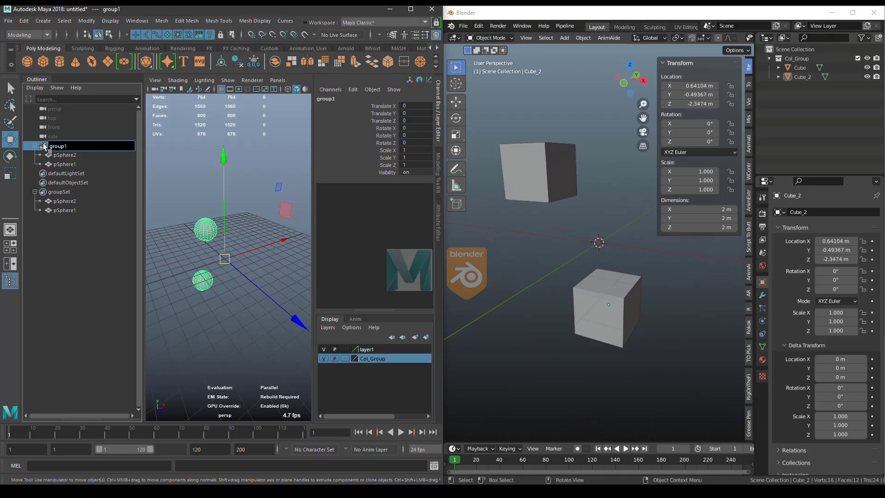
{"action": "key", "text": "Return"}
{"action": "left_click", "coordinate": [102, 156]}
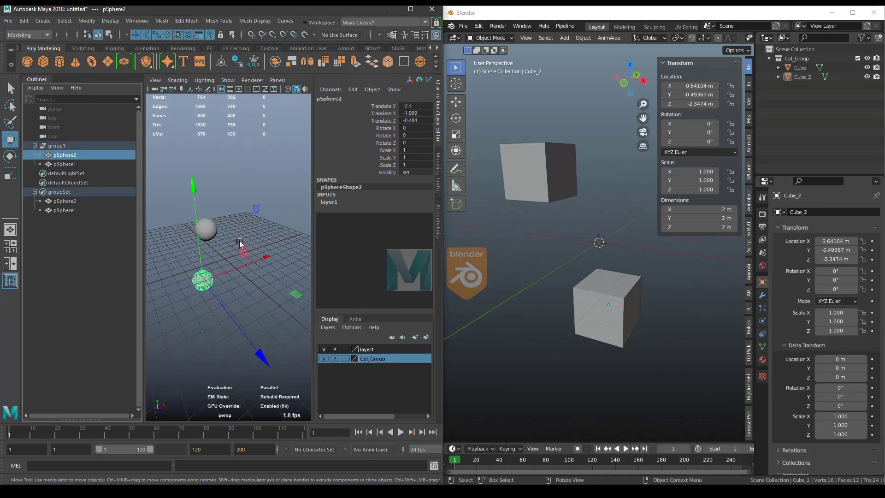
{"action": "left_click", "coordinate": [249, 172]}
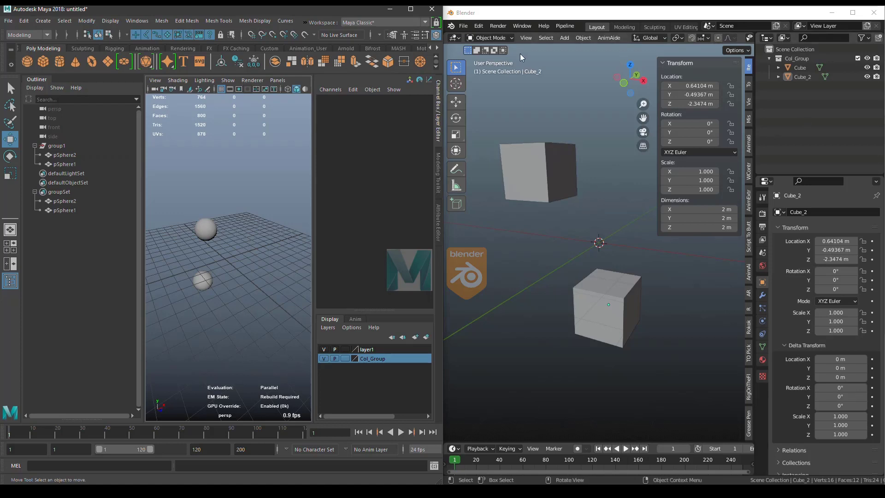
Switch to Blender, add a plane mesh, and rename it group1
{"action": "left_click", "coordinate": [570, 37]}
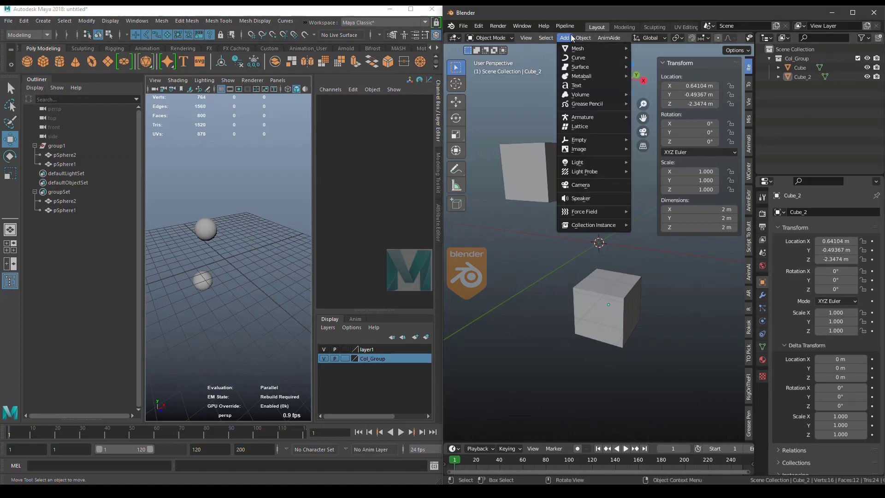
{"action": "mouse_move", "coordinate": [580, 49]}
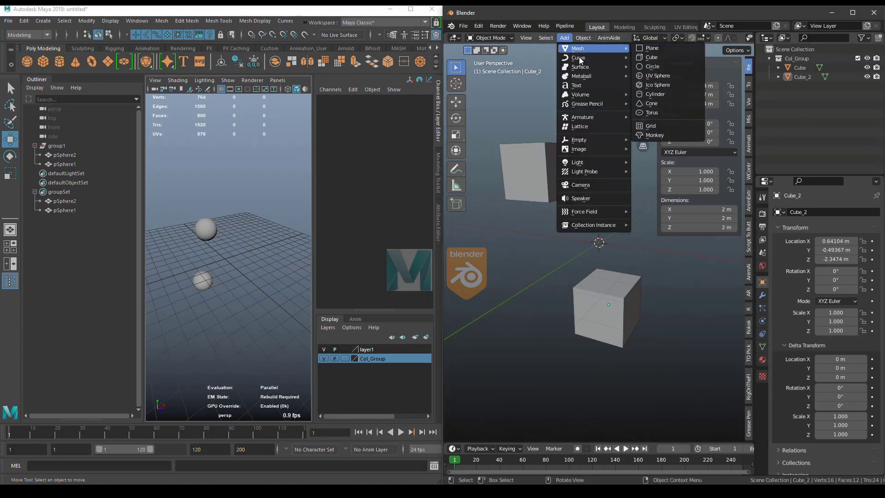
{"action": "left_click", "coordinate": [657, 50]}
{"action": "double_click", "coordinate": [791, 85]}
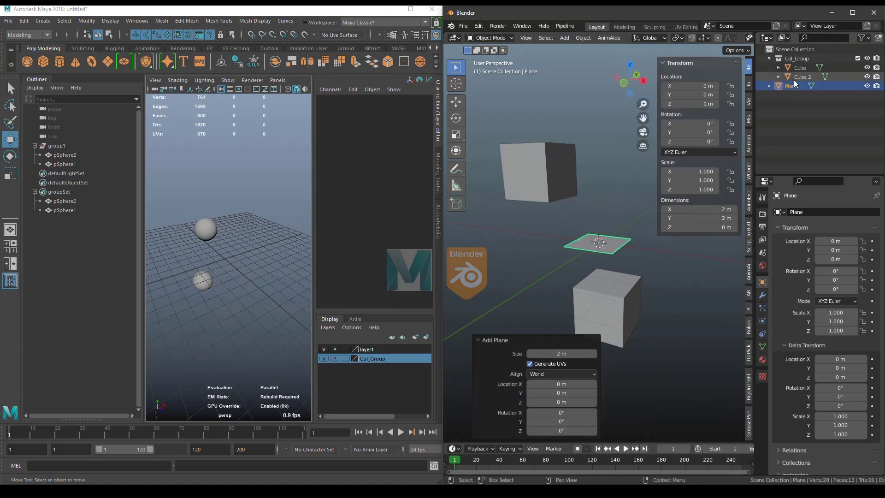
{"action": "type", "text": "group"}
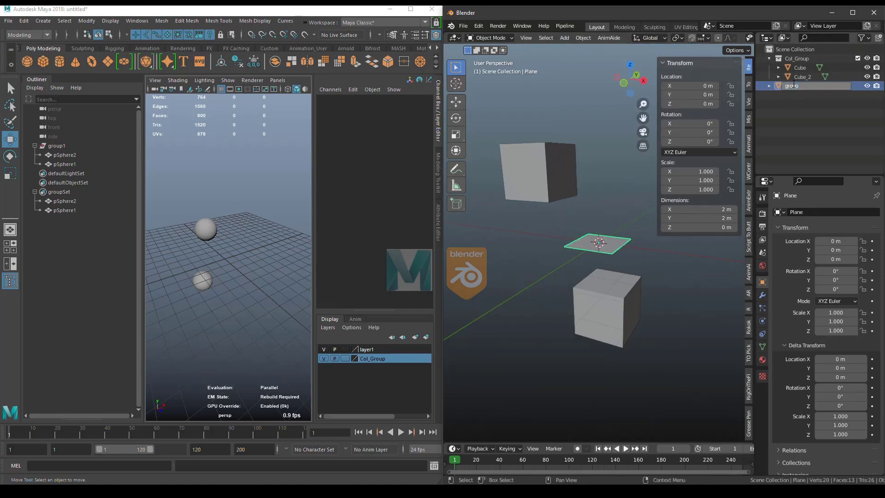
{"action": "type", "text": "1"}
{"action": "key", "text": "Return"}
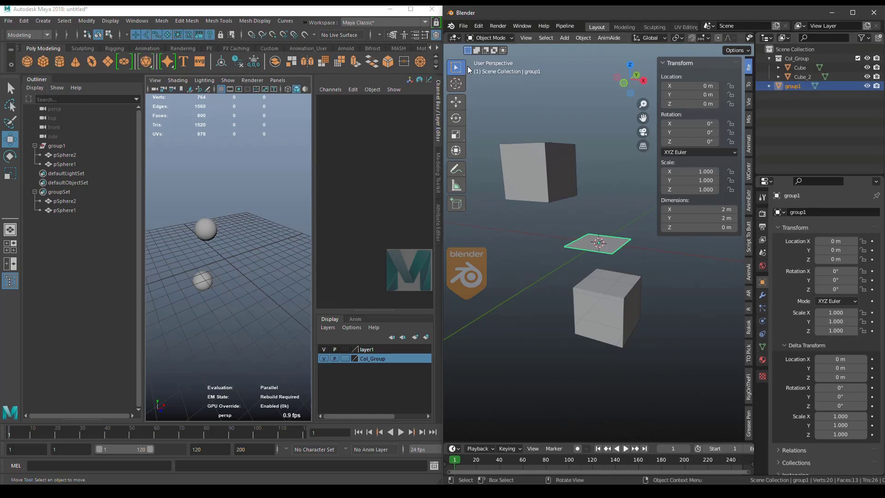
Delete the group1 plane's faces in Edit Mode and return to Object Mode
{"action": "key", "text": "Tab"}
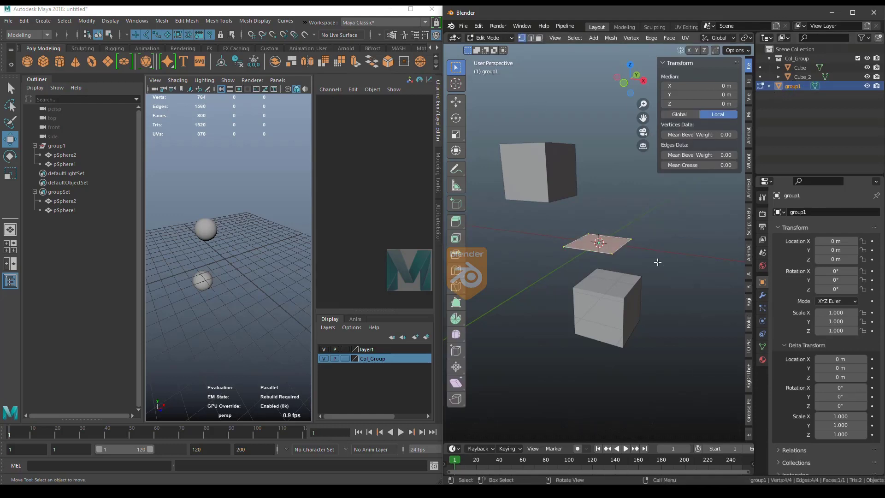
{"action": "key", "text": "x"}
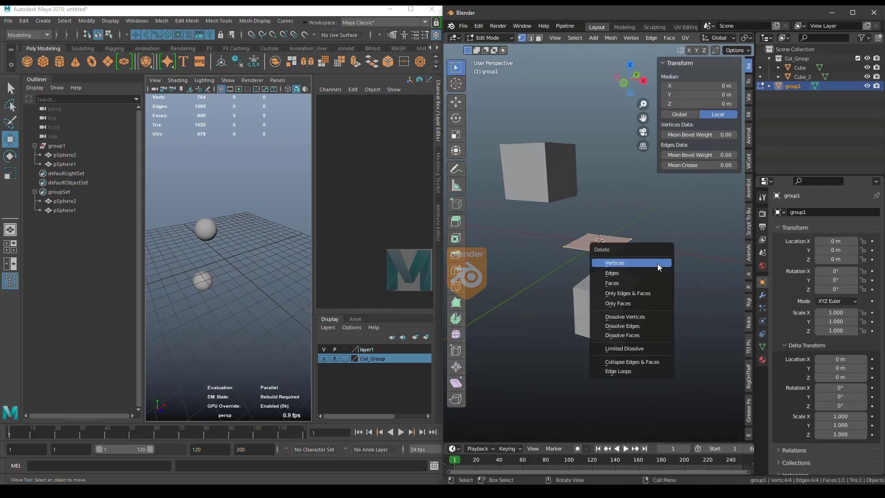
{"action": "left_click", "coordinate": [645, 284]}
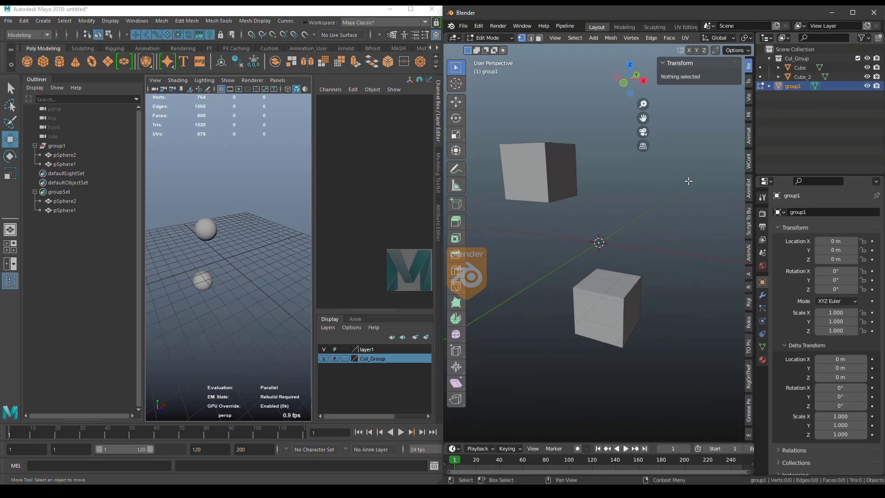
{"action": "mouse_move", "coordinate": [613, 245]}
{"action": "middle_mouse_down"}
{"action": "mouse_move", "coordinate": [611, 253]}
{"action": "mouse_move", "coordinate": [617, 237]}
{"action": "middle_mouse_up"}
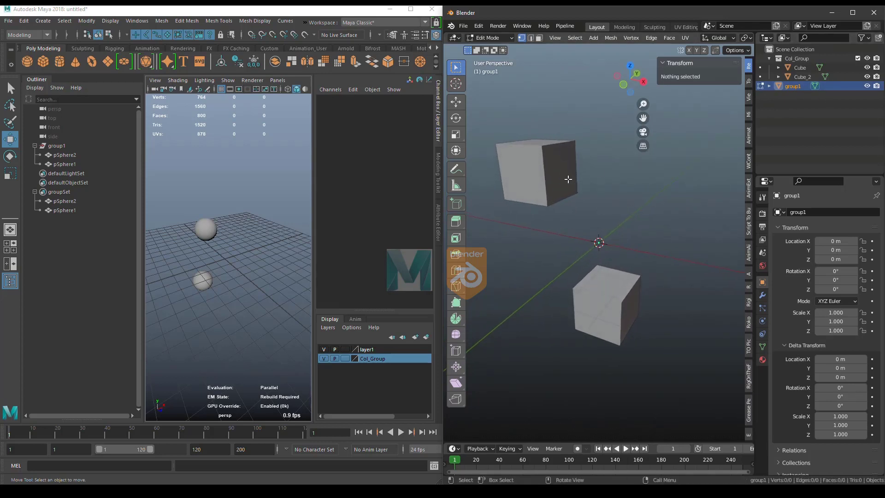
{"action": "left_click", "coordinate": [489, 38]}
{"action": "left_click", "coordinate": [491, 49]}
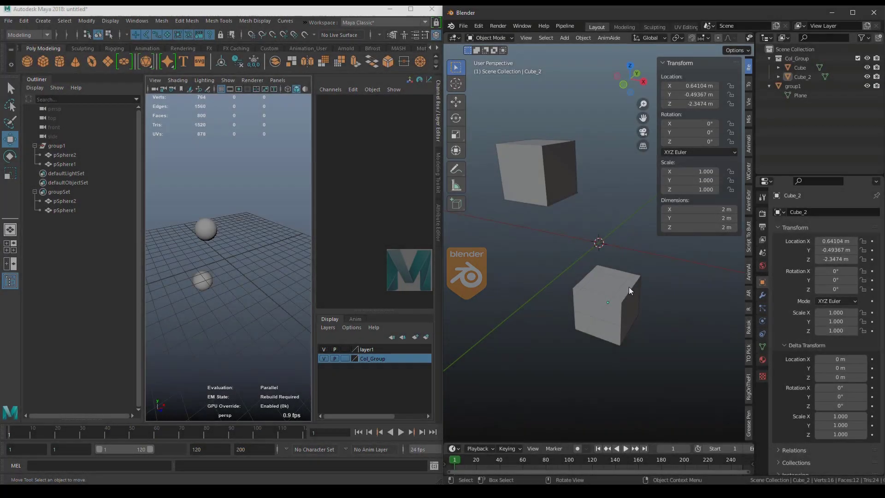
Select Cube_2, Cube and group1 last, and parent both cubes to group1 with the Object option
{"action": "left_click", "coordinate": [629, 287]}
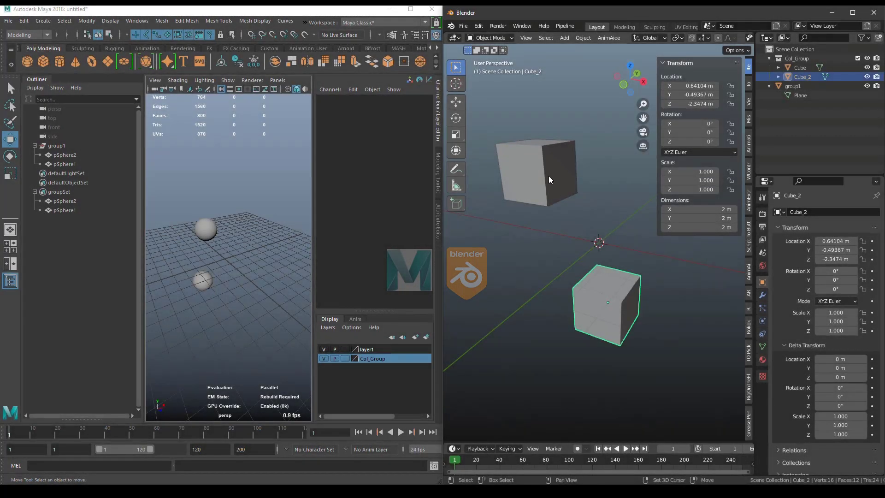
{"action": "left_click", "coordinate": [549, 175], "text": "shift"}
{"action": "left_click", "coordinate": [588, 261], "text": "shift"}
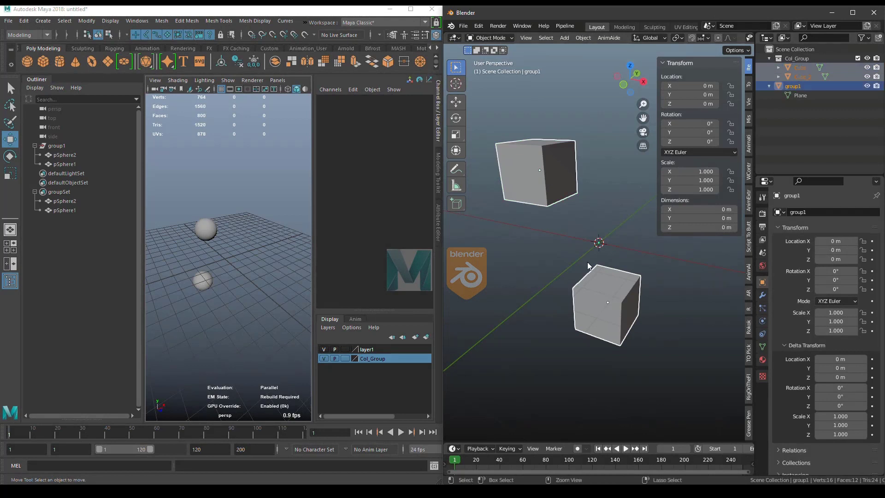
{"action": "key", "text": "ctrl+p"}
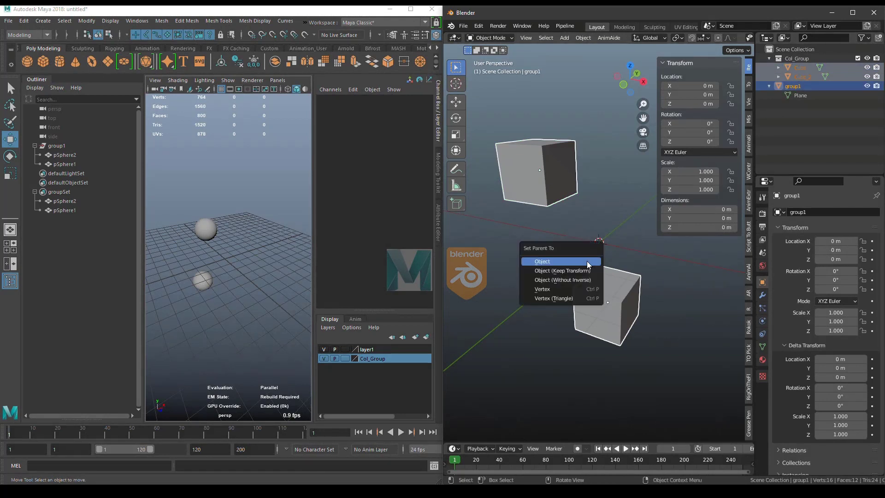
{"action": "left_click", "coordinate": [587, 261]}
Move the parent group1 by about -0.16 m in X, -0.17 m in Y and -0.16 m in Z
{"action": "left_click", "coordinate": [617, 245]}
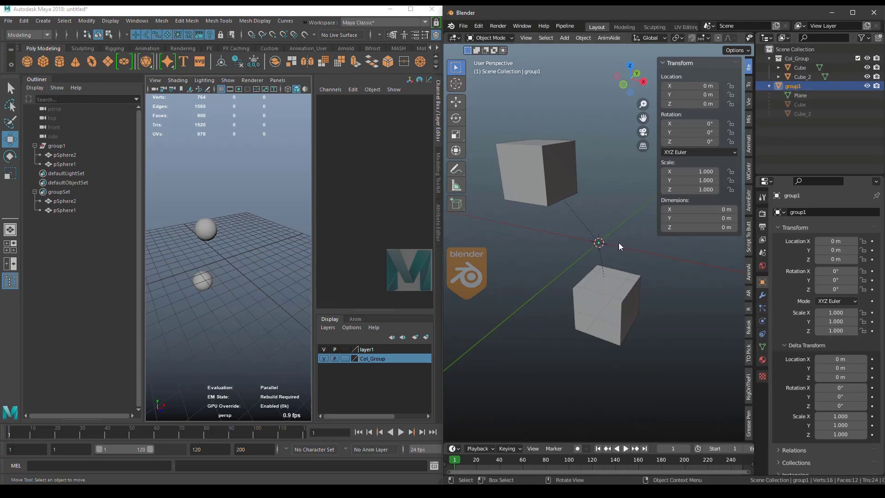
{"action": "key", "text": "g"}
{"action": "left_click", "coordinate": [603, 249]}
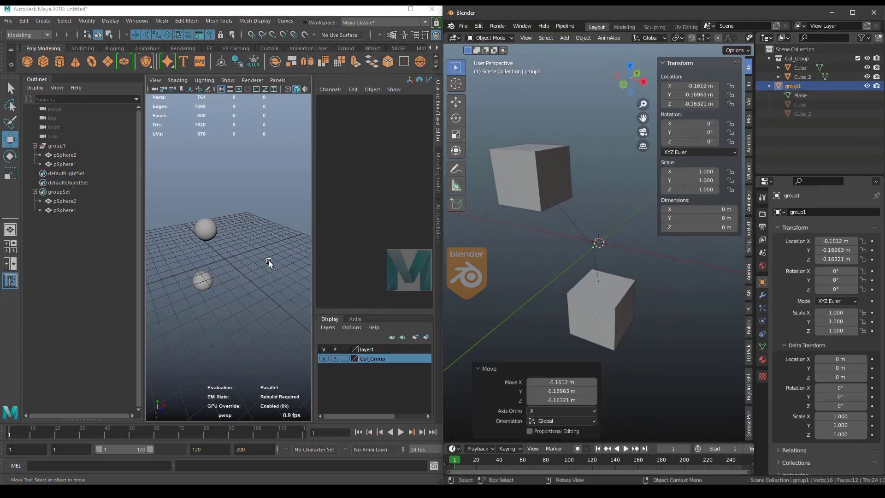
Move Maya's group1 to about 0.202, 1.466, -0.912 and Blender's group1 to about -0.98 m, -0.57 m, -0.10 m
{"action": "left_click", "coordinate": [62, 147]}
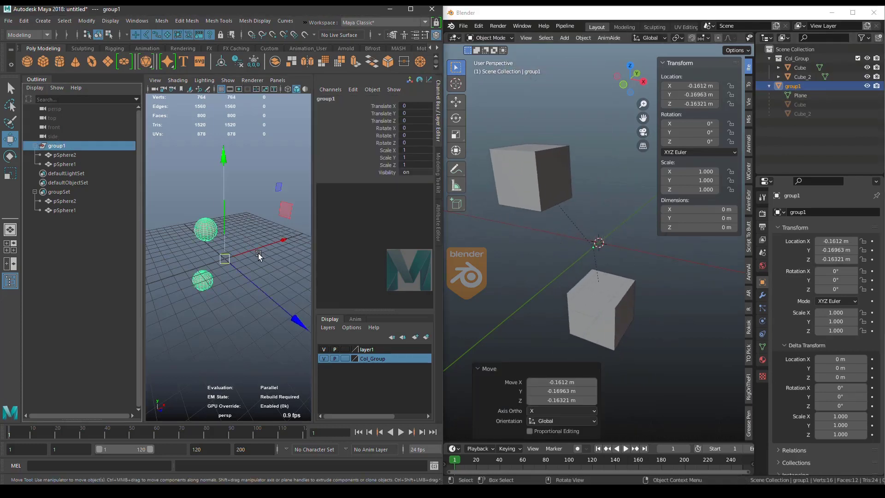
{"action": "left_click", "coordinate": [458, 104]}
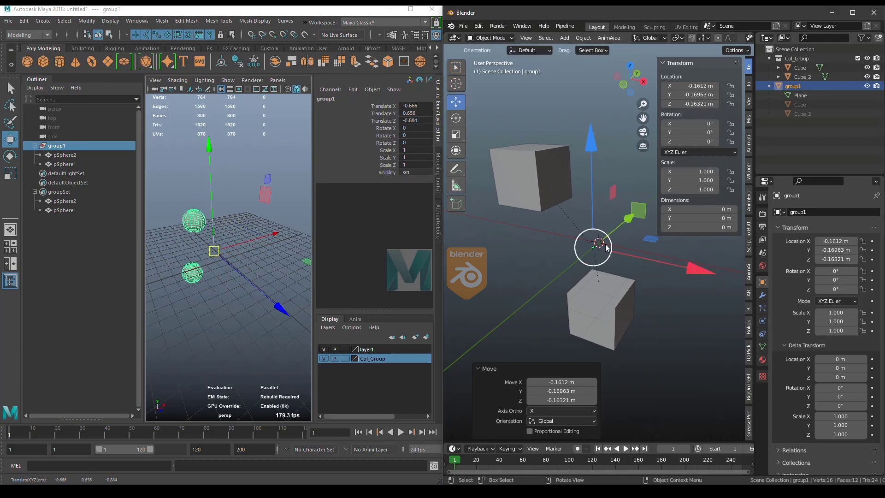
{"action": "left_click_drag", "start_coordinate": [604, 248], "coordinate": [571, 253]}
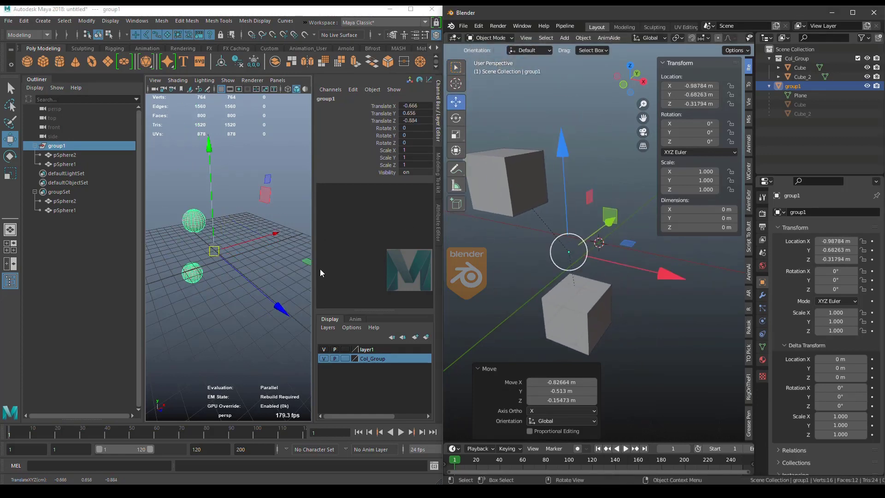
{"action": "left_click_drag", "start_coordinate": [223, 229], "coordinate": [221, 239]}
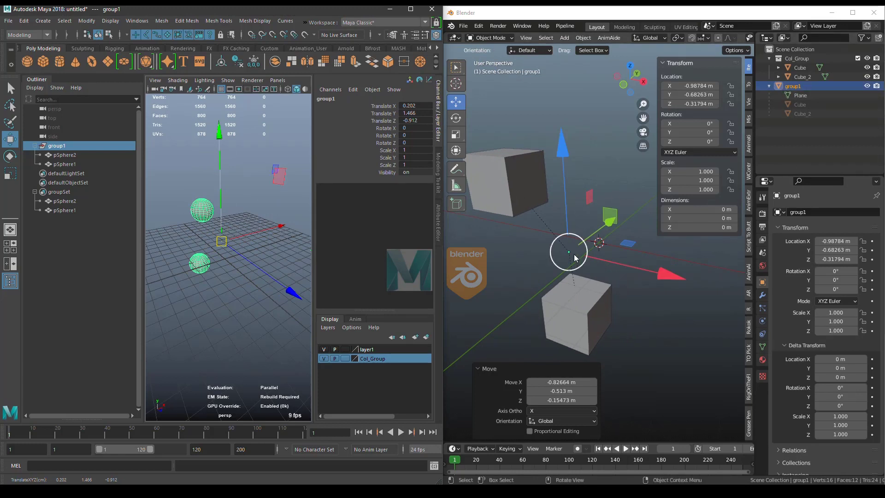
{"action": "mouse_move", "coordinate": [579, 259]}
{"action": "left_mouse_down"}
{"action": "mouse_move", "coordinate": [555, 251]}
{"action": "mouse_move", "coordinate": [568, 251]}
{"action": "left_mouse_up"}
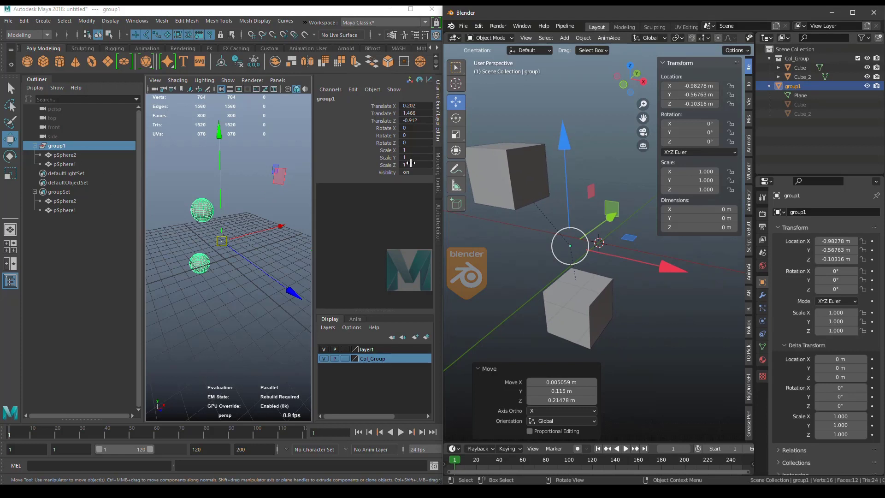
Rotate Maya's group1 to about -27.5° in X and Blender's group1 freely to about 45.2°, 20.4°, 7.4°
{"action": "key", "text": "e"}
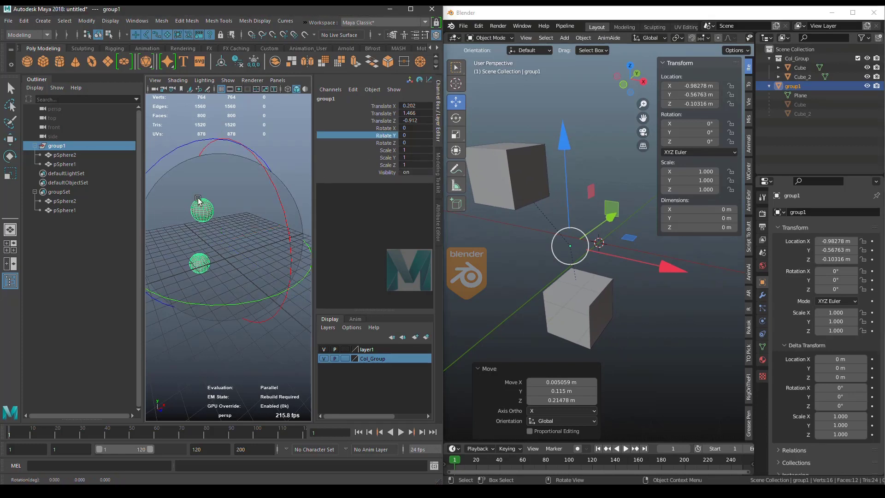
{"action": "left_click_drag", "start_coordinate": [270, 167], "coordinate": [252, 136]}
{"action": "left_click", "coordinate": [456, 118]}
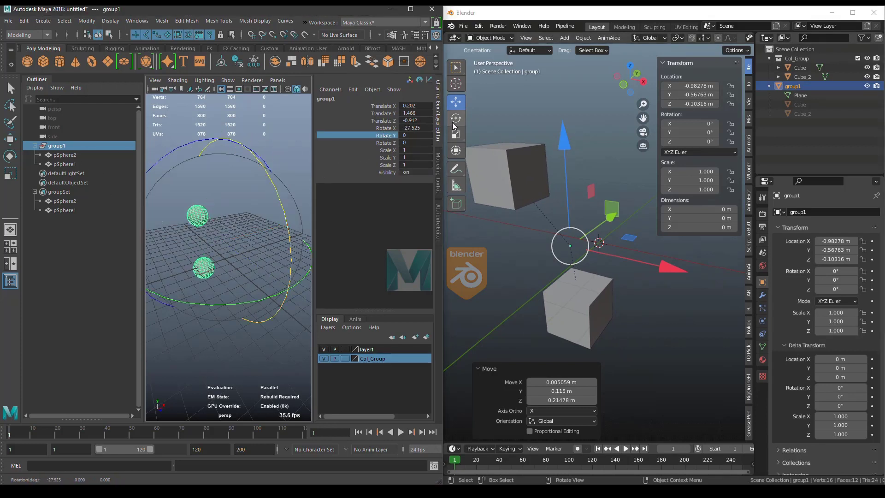
{"action": "left_click_drag", "start_coordinate": [521, 181], "coordinate": [590, 271]}
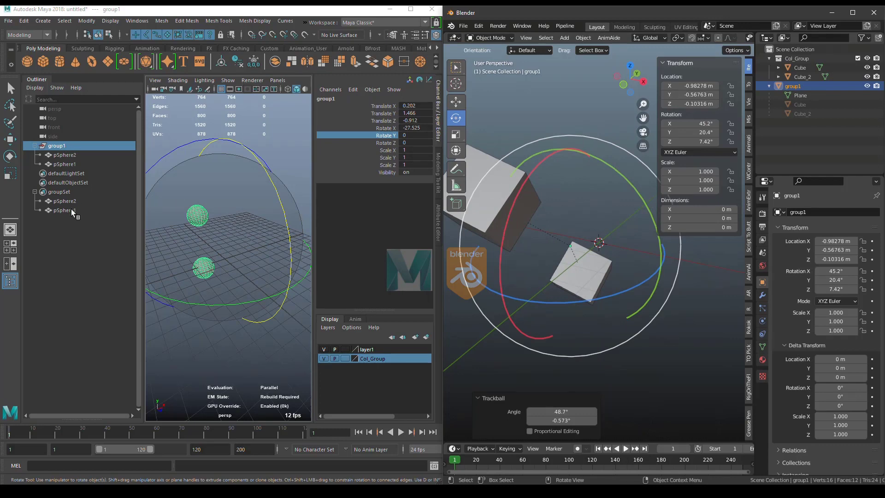
Examine Maya's group1 and its child spheres by selecting them in turn, and deselect everything in Blender
{"action": "left_click", "coordinate": [183, 213]}
{"action": "key", "text": "w"}
{"action": "left_click_drag", "start_coordinate": [183, 212], "coordinate": [233, 321]}
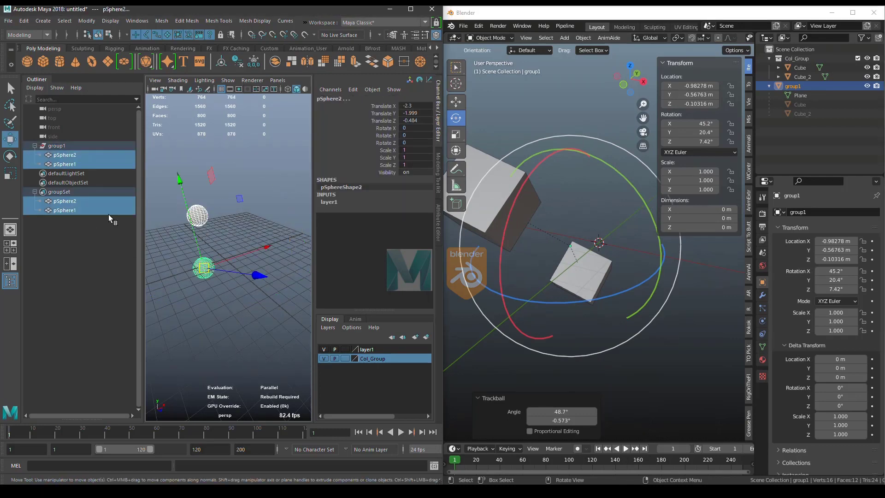
{"action": "left_click", "coordinate": [70, 148]}
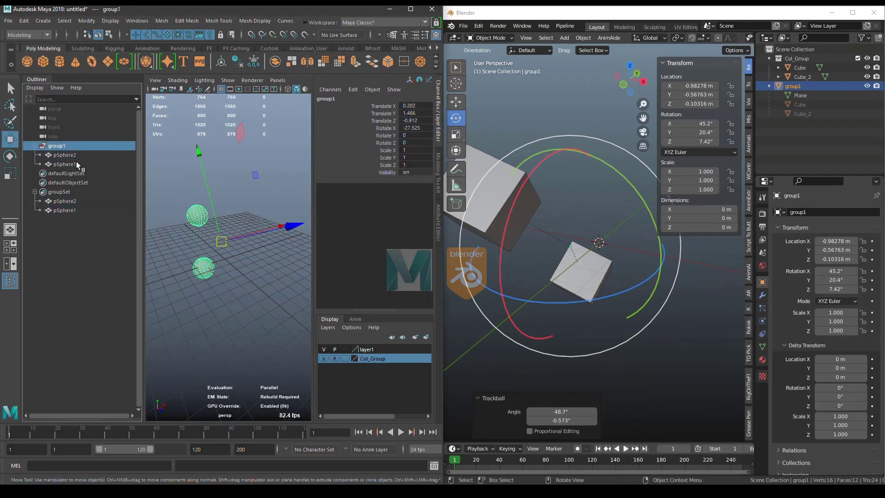
{"action": "left_click", "coordinate": [76, 162]}
{"action": "left_click", "coordinate": [77, 156]}
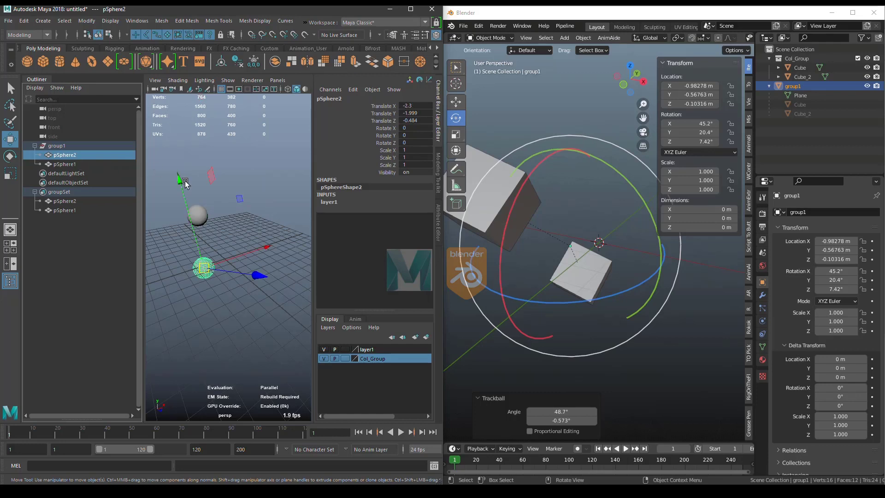
{"action": "left_click", "coordinate": [69, 148]}
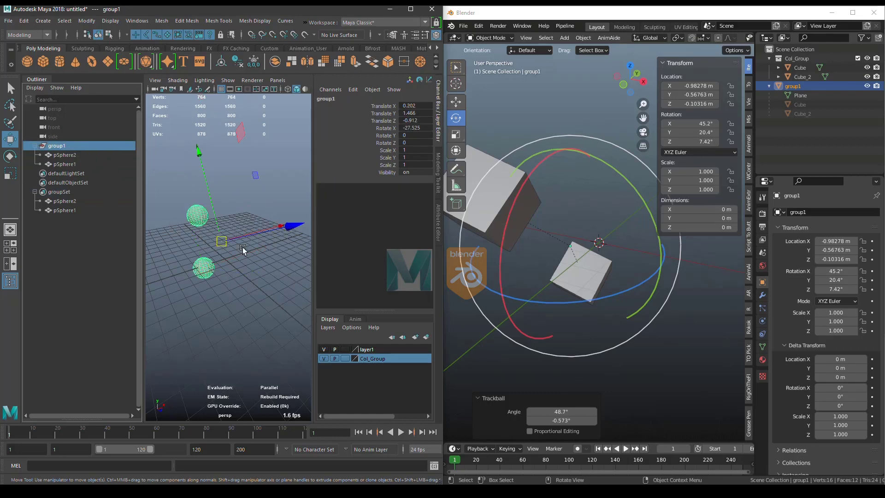
{"action": "scroll", "coordinate": [507, 352], "scroll_direction": "down", "scroll_amount": 3}
{"action": "left_click", "coordinate": [501, 373]}
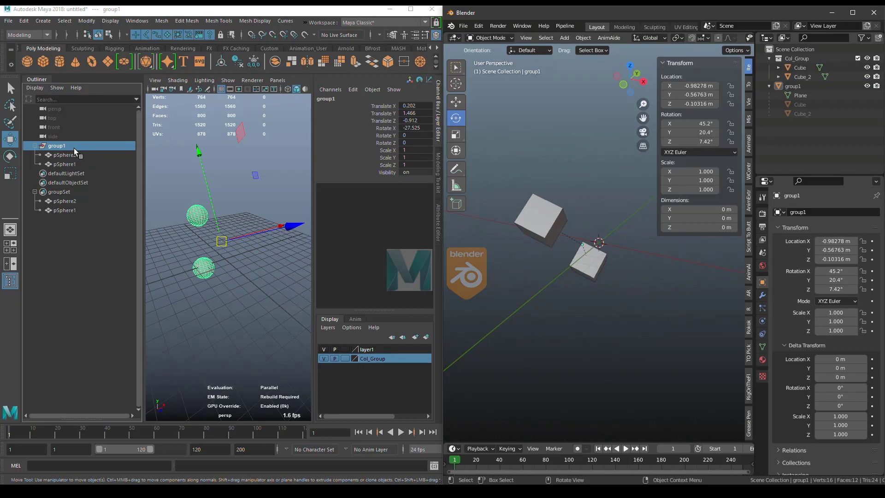
In Maya, group both spheres inside group1, and group them once more inside that new group
{"action": "left_click_drag", "start_coordinate": [78, 154], "coordinate": [76, 160]}
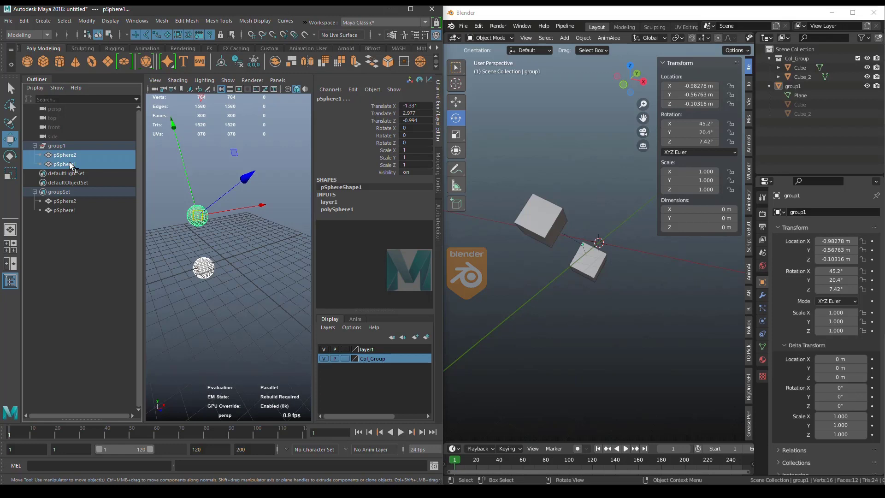
{"action": "key", "text": "ctrl+g"}
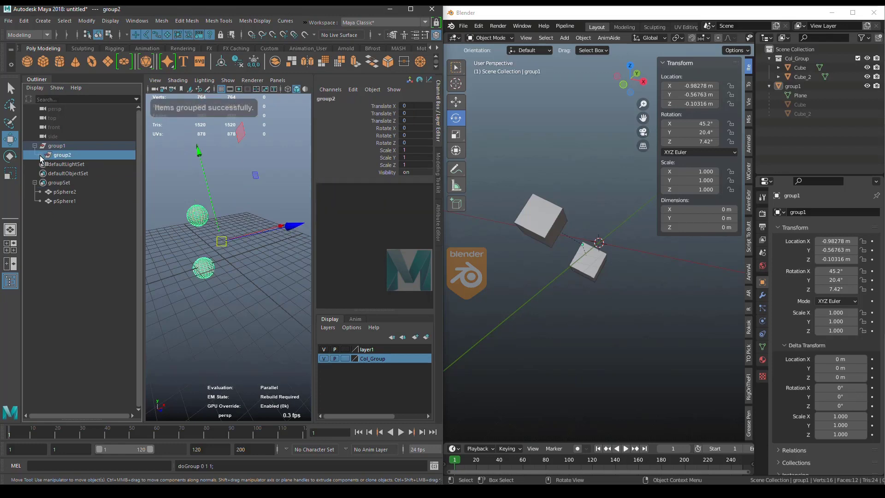
{"action": "left_click", "coordinate": [40, 155]}
{"action": "left_click_drag", "start_coordinate": [82, 164], "coordinate": [81, 173]}
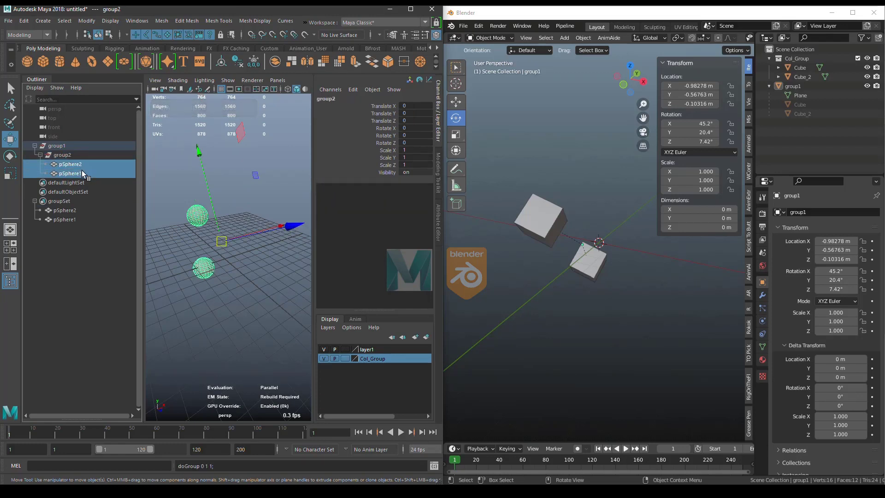
{"action": "key", "text": "ctrl+g"}
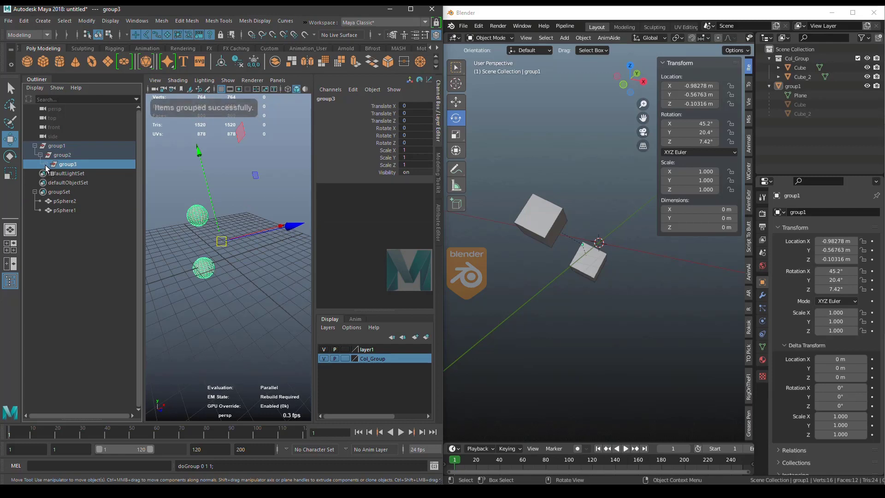
{"action": "left_click", "coordinate": [46, 165]}
Move group2 with its spheres to about 1.254 in X, -1.677 in Y and 0.88 in Z
{"action": "double_click", "coordinate": [65, 155]}
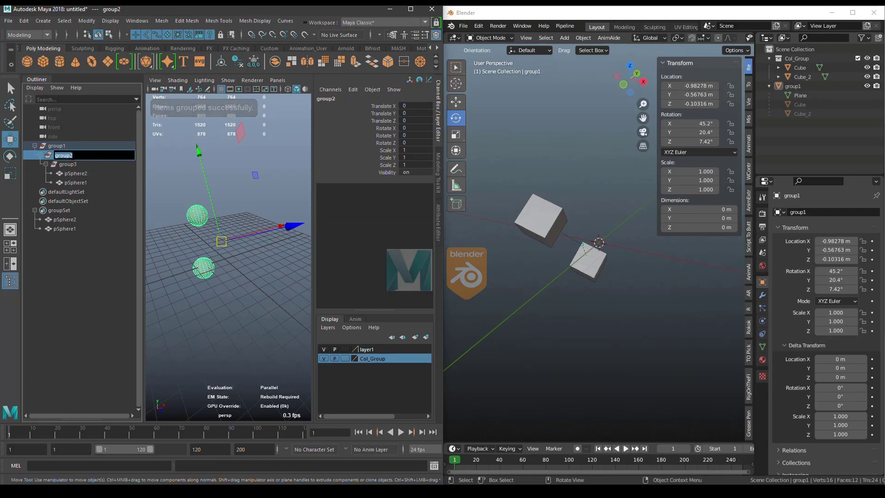
{"action": "key", "text": "BackSpace"}
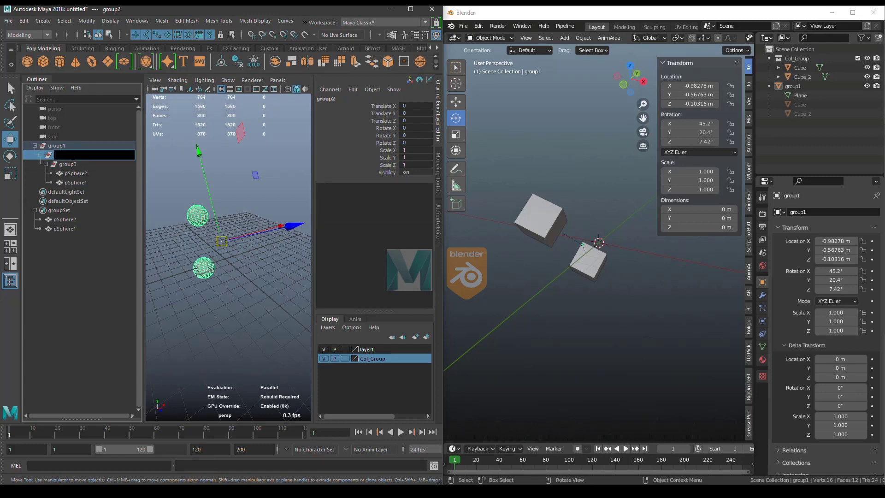
{"action": "left_click_drag", "start_coordinate": [221, 238], "coordinate": [241, 254]}
{"action": "double_click", "coordinate": [68, 155]}
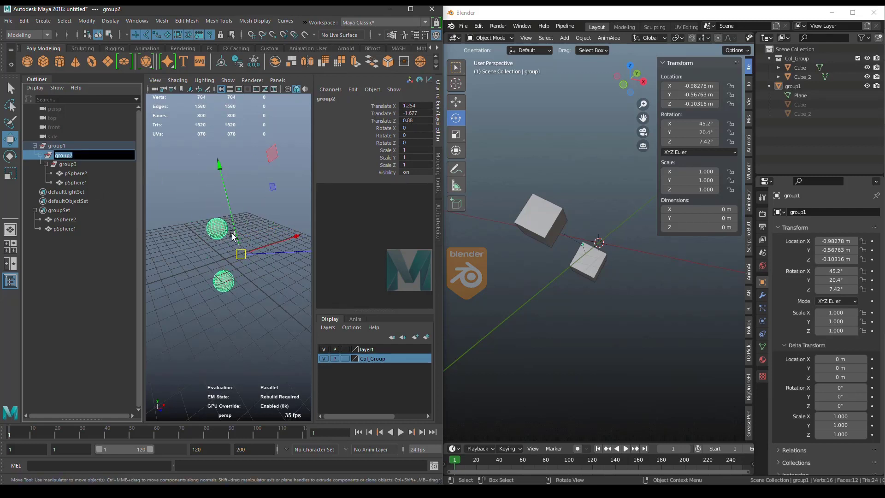
{"action": "left_click", "coordinate": [241, 254]}
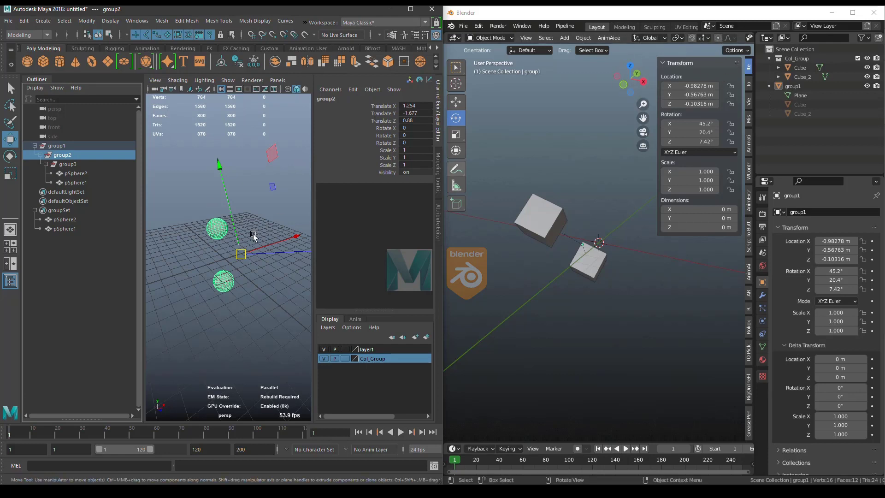
Reposition group2 and its pivot near the lower sphere, and rotate the group to about 13.7°, -5.4°, 2.1°
{"action": "key", "text": "d"}
{"action": "left_click_drag", "start_coordinate": [241, 255], "coordinate": [221, 263]}
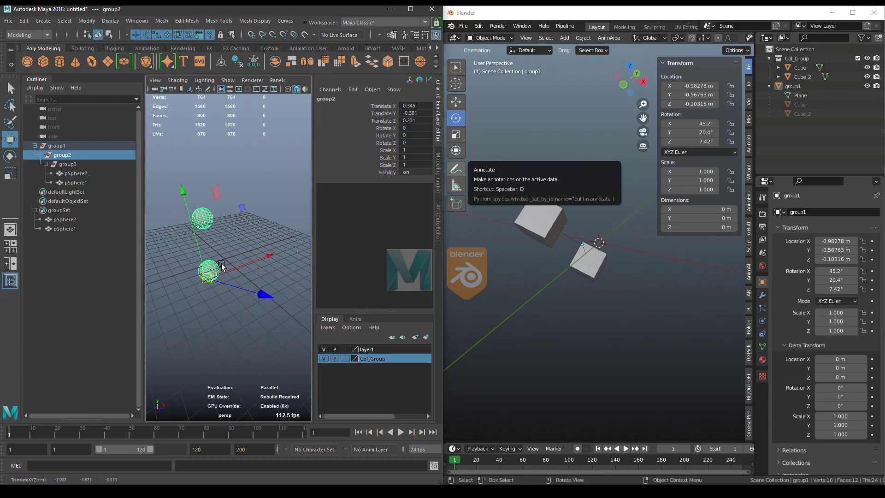
{"action": "key", "text": "e"}
{"action": "left_click_drag", "start_coordinate": [244, 314], "coordinate": [236, 341]}
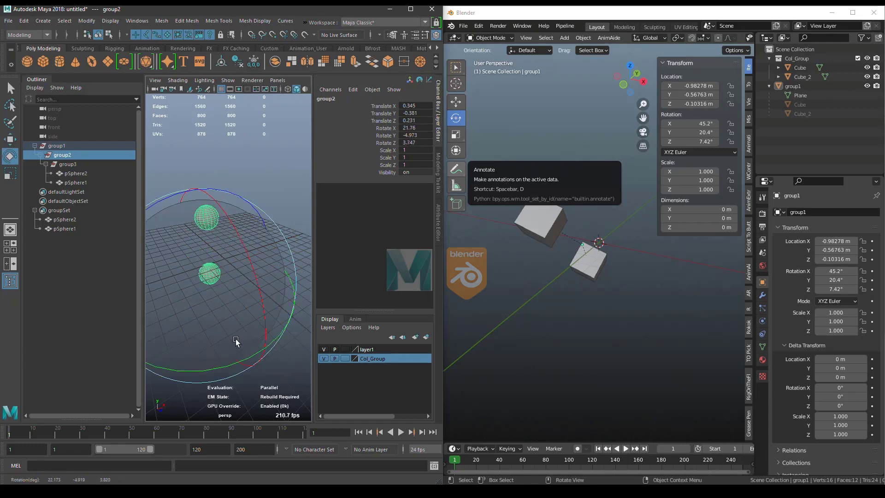
Move the innermost group3 upward and adjust its rotation and scale freely
{"action": "left_click", "coordinate": [78, 166]}
{"action": "key", "text": "w"}
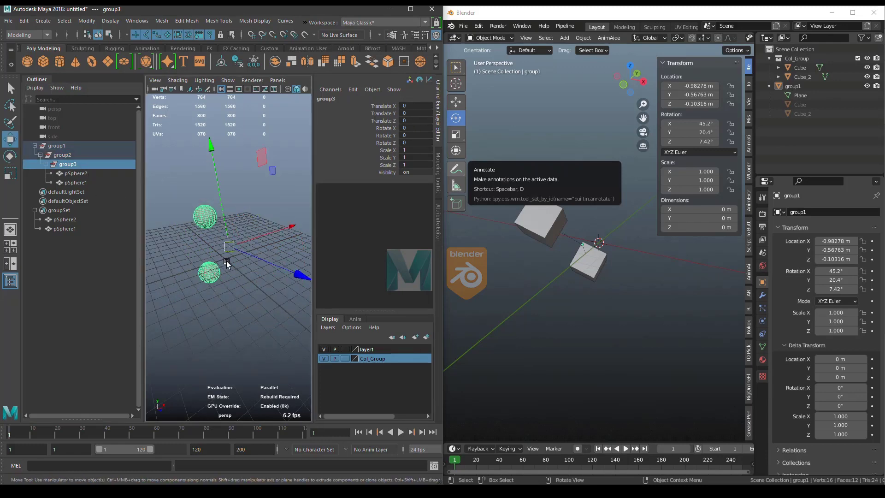
{"action": "left_click_drag", "start_coordinate": [230, 255], "coordinate": [241, 155]}
{"action": "key", "text": "e"}
{"action": "key", "text": "r"}
{"action": "left_click_drag", "start_coordinate": [202, 203], "coordinate": [184, 199]}
Scale group1 and group2 together uniformly to about 1.295, and keep only group1 selected
{"action": "left_click_drag", "start_coordinate": [80, 147], "coordinate": [83, 154]}
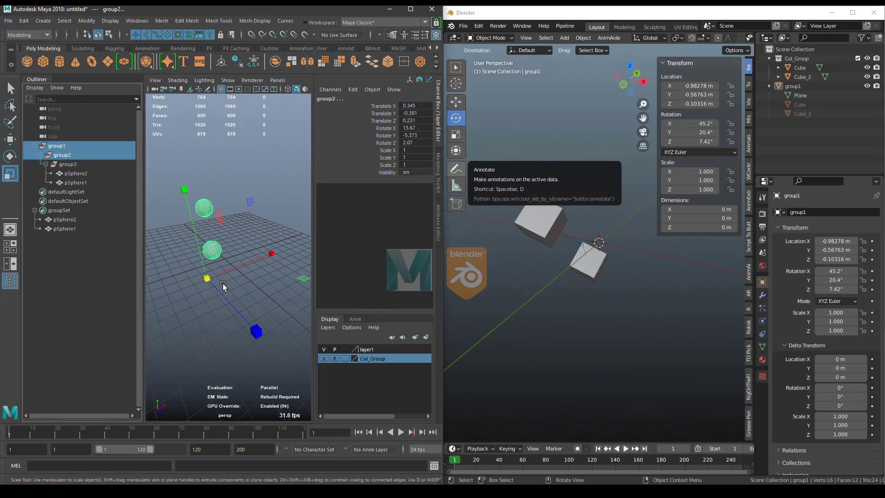
{"action": "left_click_drag", "start_coordinate": [206, 279], "coordinate": [229, 252]}
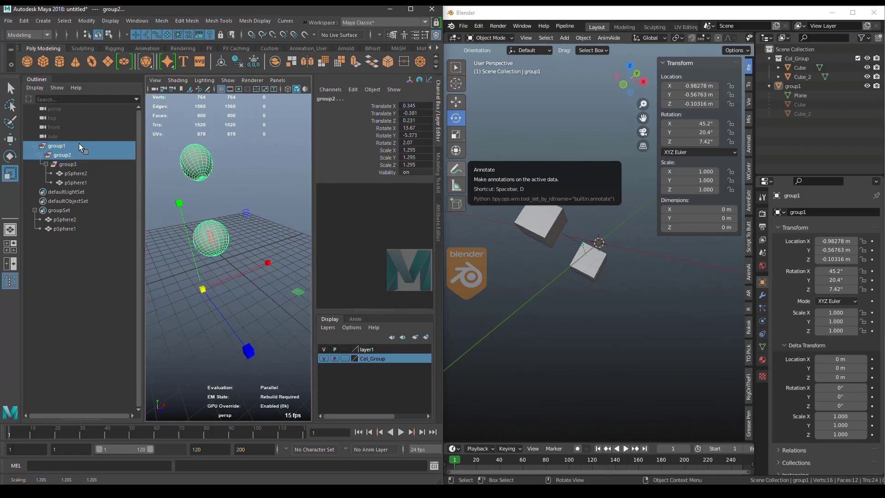
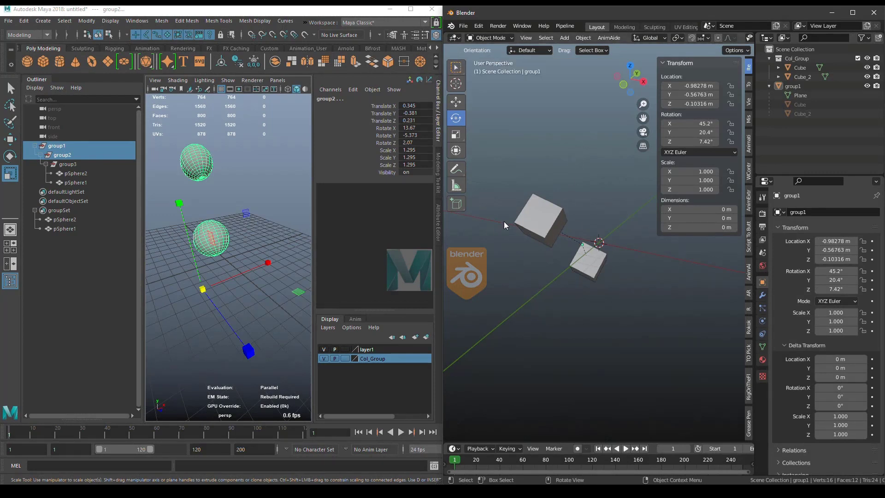
{"action": "left_click", "coordinate": [77, 155], "text": "ctrl"}
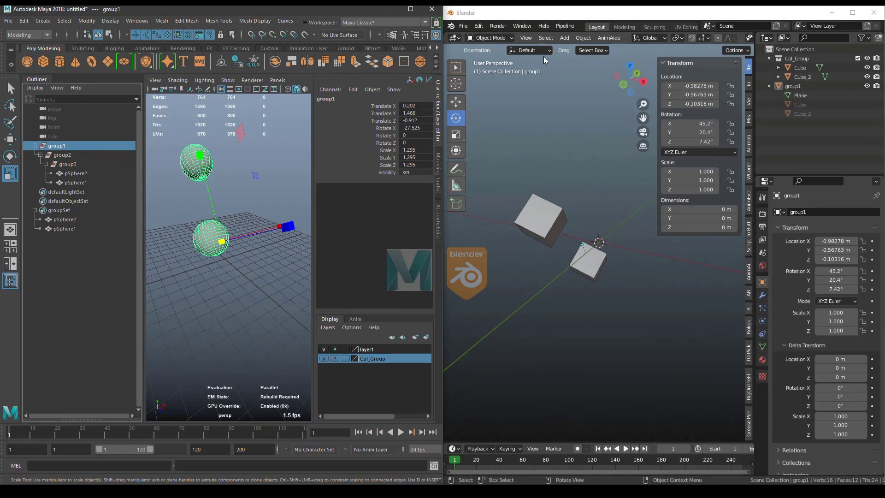
Look over Blender's Empty object types, and create the equivalent locator in Maya
{"action": "left_click", "coordinate": [565, 38]}
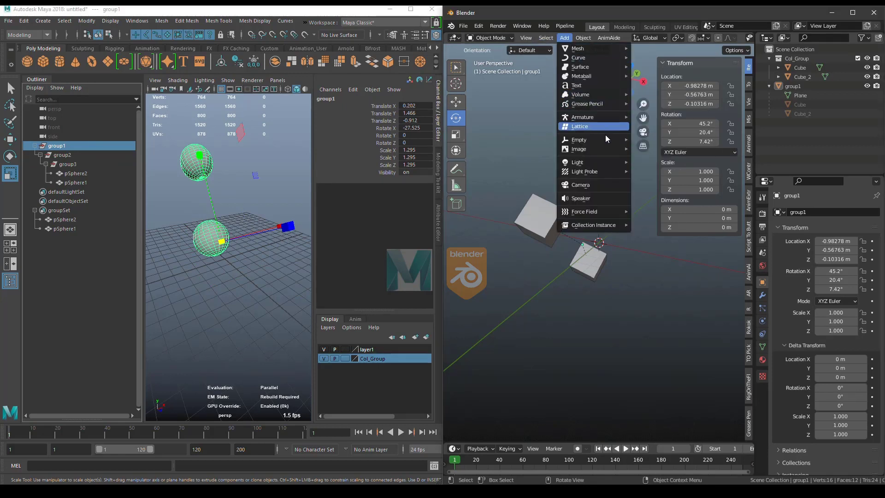
{"action": "mouse_move", "coordinate": [604, 140]}
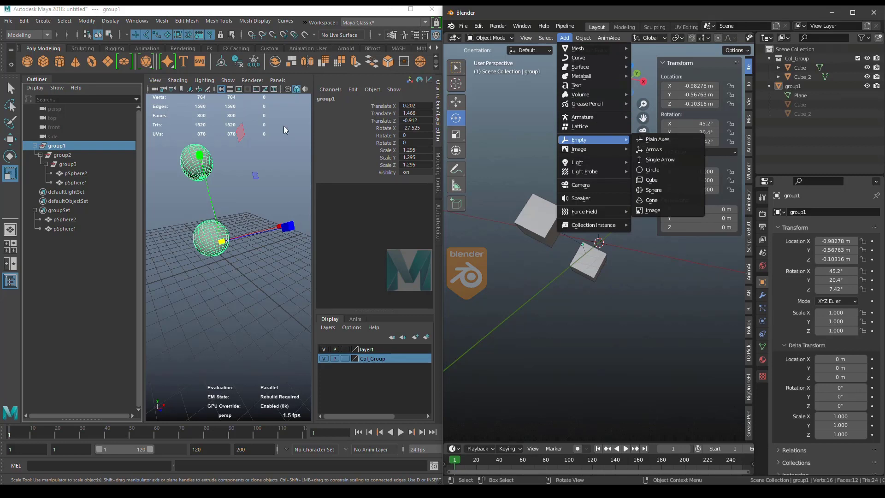
{"action": "left_click", "coordinate": [43, 21]}
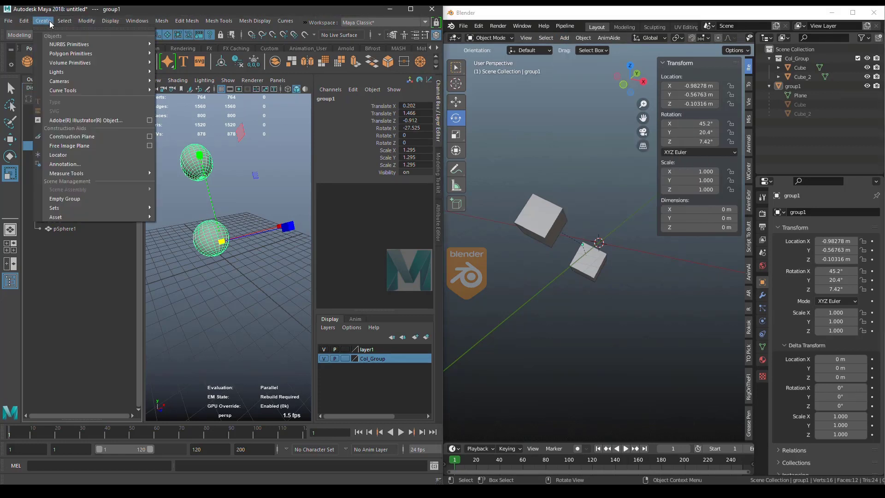
{"action": "left_click", "coordinate": [89, 157]}
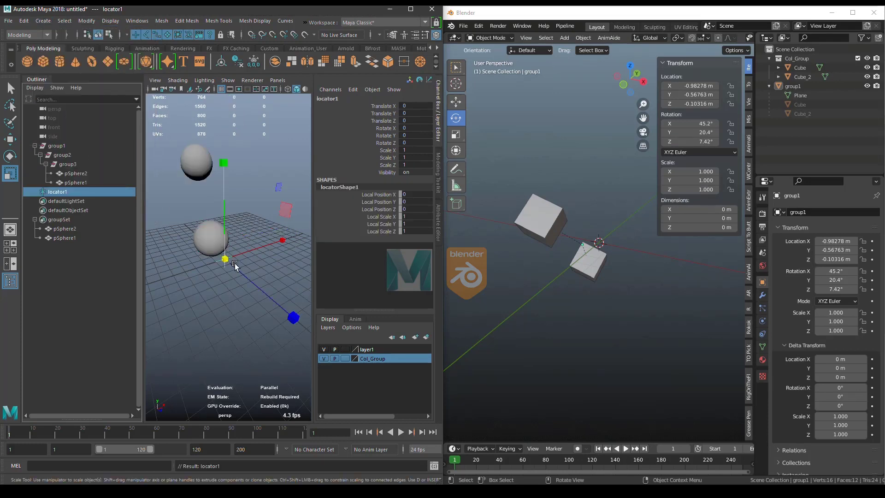
Move the locator to about -2.524, -4.538, 1.625, and select group1 and the locator in turn to compare them
{"action": "scroll", "coordinate": [225, 259], "scroll_direction": "up", "scroll_amount": 1}
{"action": "key", "text": "e"}
{"action": "key", "text": "w"}
{"action": "left_click_drag", "start_coordinate": [224, 259], "coordinate": [210, 315]}
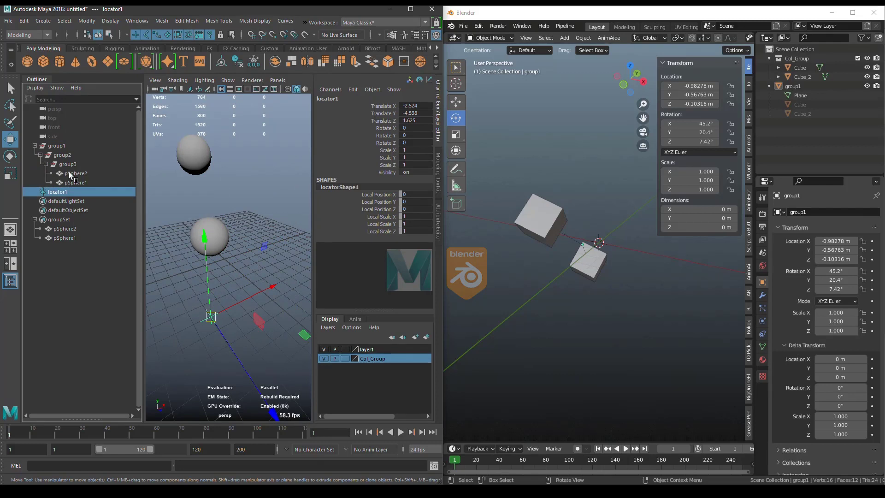
{"action": "left_click", "coordinate": [60, 148]}
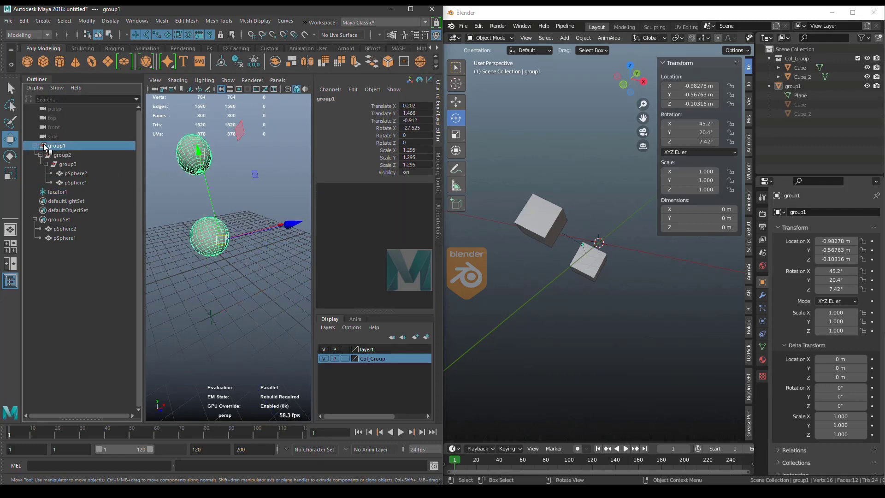
{"action": "left_click", "coordinate": [74, 192]}
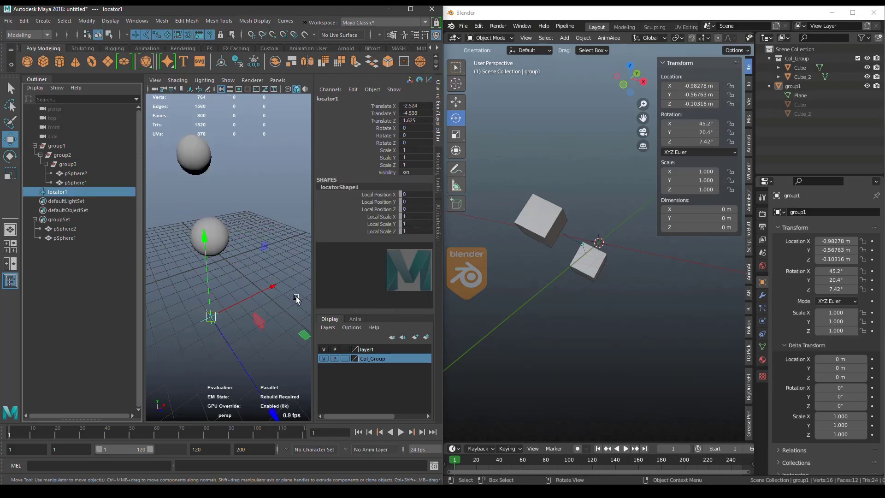
Move the locator to about -3.336, -3.267, 0.214 and select group1 to compare it with the locator
{"action": "left_click_drag", "start_coordinate": [212, 317], "coordinate": [197, 301]}
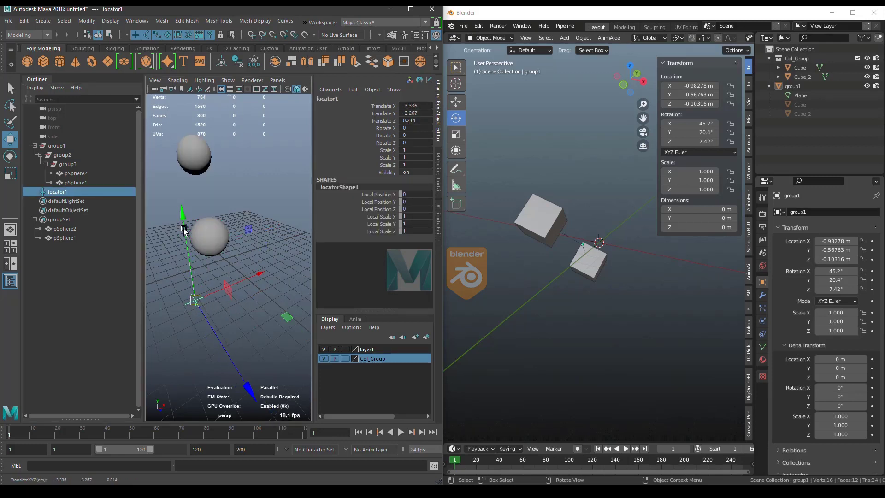
{"action": "left_click", "coordinate": [68, 150]}
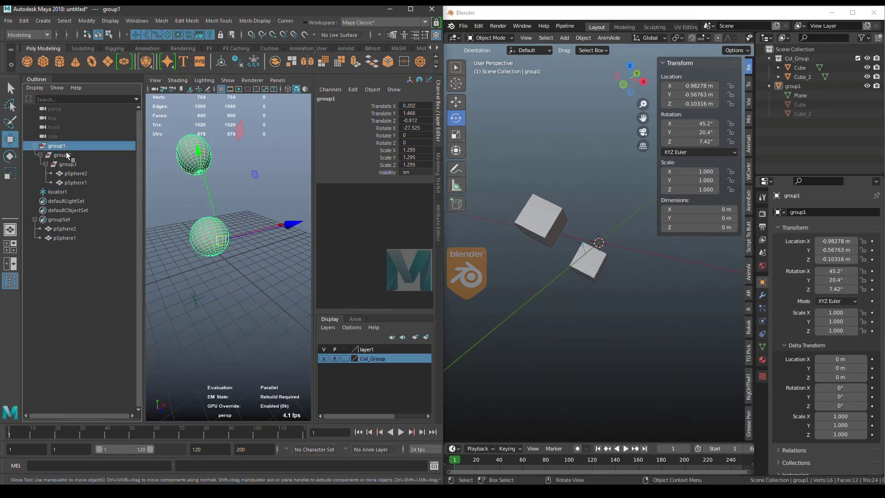
{"action": "left_click", "coordinate": [242, 304]}
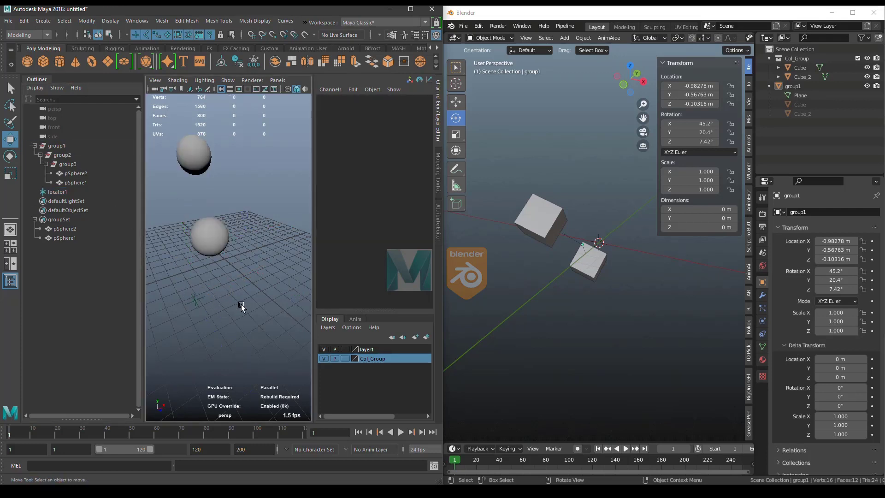
Restore the locator's selection and delete the locator from the scene
{"action": "key", "text": "ctrl+z"}
{"action": "key", "text": "ctrl+z"}
{"action": "key", "text": "Delete"}
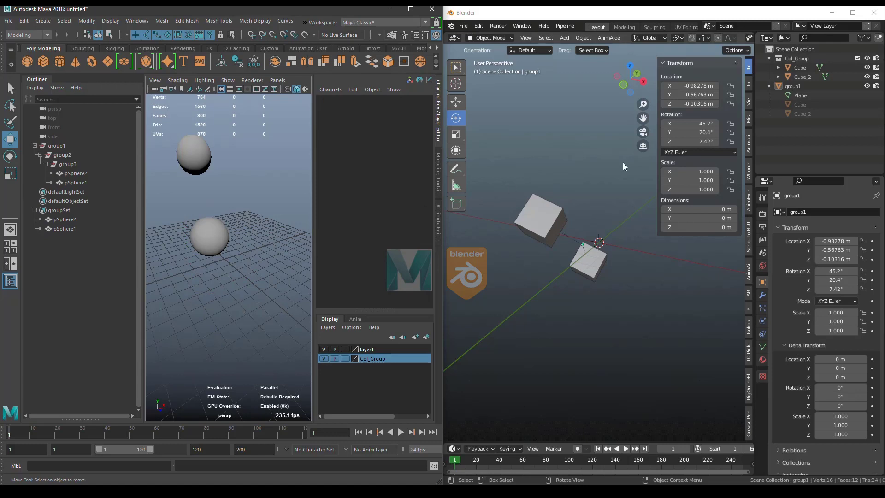
Select the nested groups in turn, and scale group2 uniformly to about 1.686
{"action": "left_click", "coordinate": [90, 154]}
{"action": "left_click", "coordinate": [92, 146]}
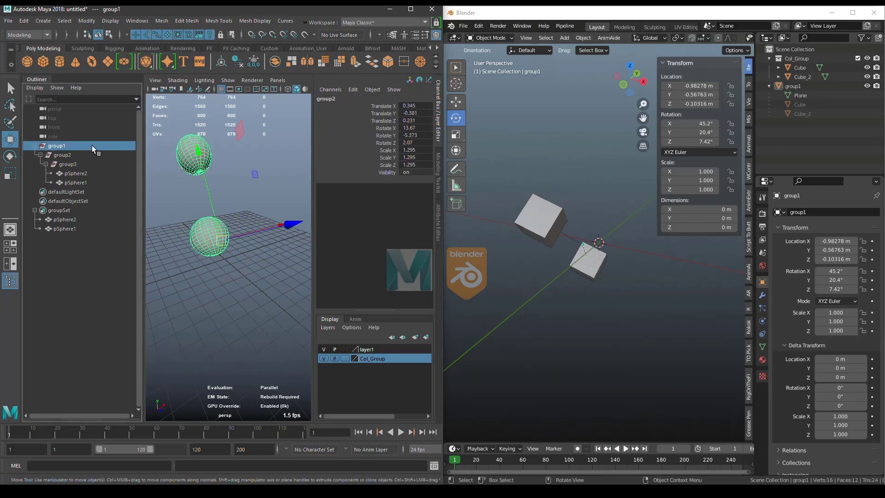
{"action": "left_click", "coordinate": [184, 221]}
{"action": "left_click_drag", "start_coordinate": [79, 154], "coordinate": [80, 165]}
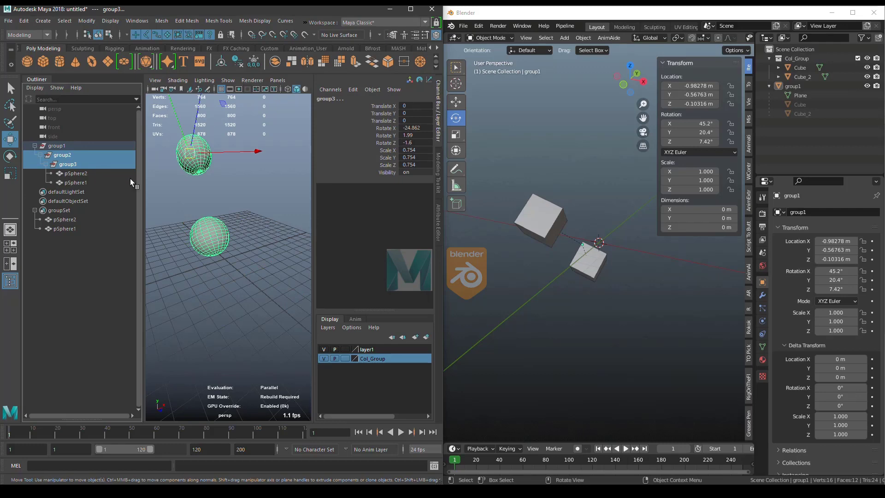
{"action": "left_click", "coordinate": [76, 158]}
{"action": "key", "text": "r"}
{"action": "left_click_drag", "start_coordinate": [204, 298], "coordinate": [256, 306]}
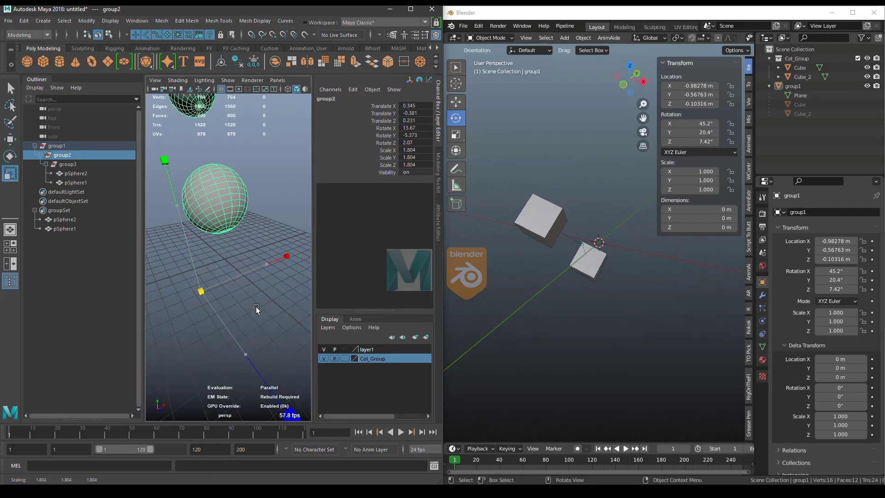
Check pSphere1 and pSphere2 individually, and scale their parent group3 uniformly to about 0.807
{"action": "left_click", "coordinate": [88, 179]}
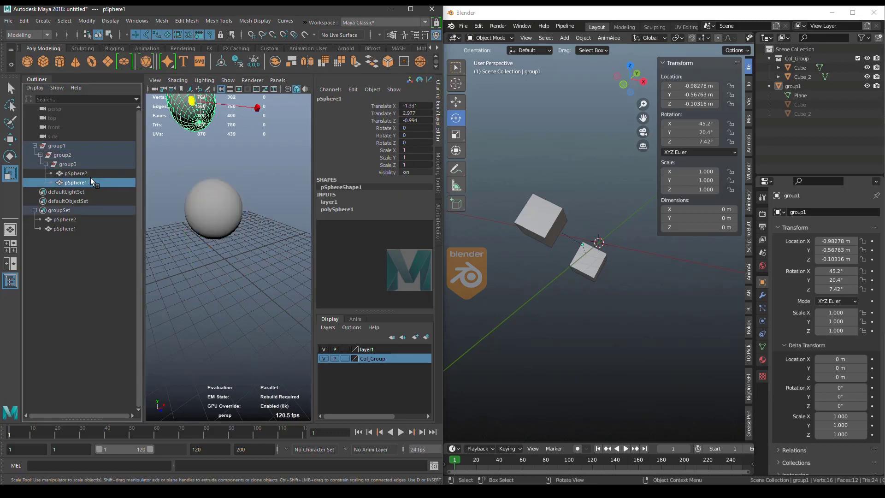
{"action": "left_click", "coordinate": [99, 171]}
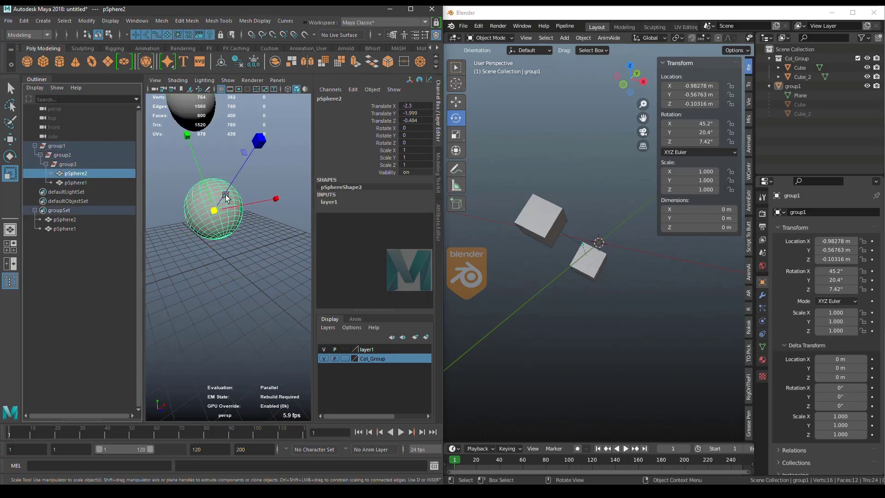
{"action": "left_click", "coordinate": [87, 166]}
{"action": "left_click_drag", "start_coordinate": [186, 105], "coordinate": [209, 109]}
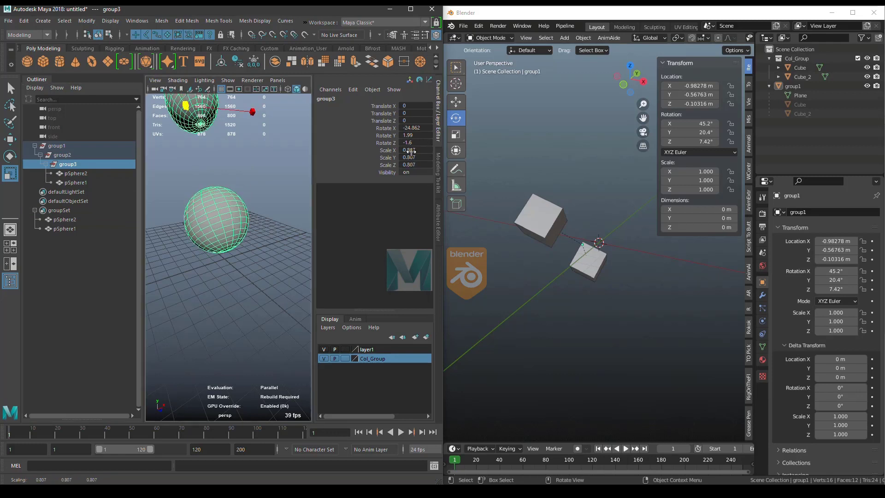
Select group2, group1 and group3 in turn to compare their transform values, ending on group2
{"action": "left_click", "coordinate": [64, 155]}
{"action": "left_click", "coordinate": [65, 146]}
{"action": "left_click", "coordinate": [70, 163]}
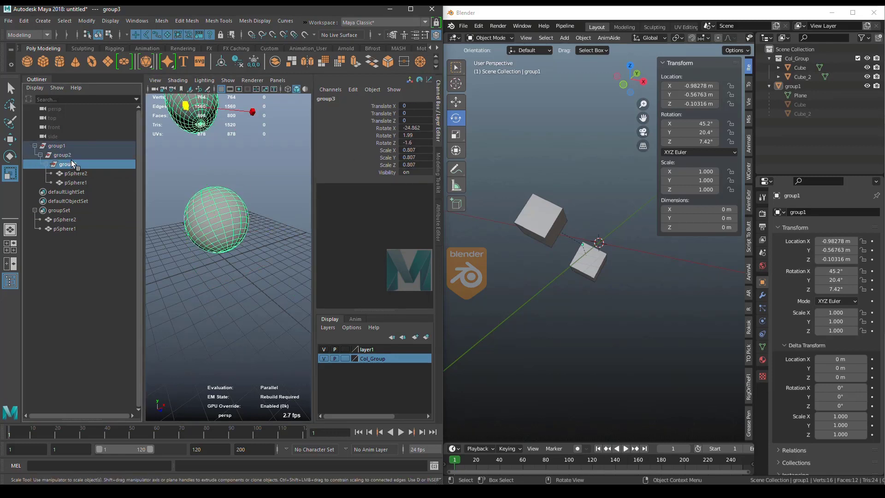
{"action": "left_click", "coordinate": [76, 157]}
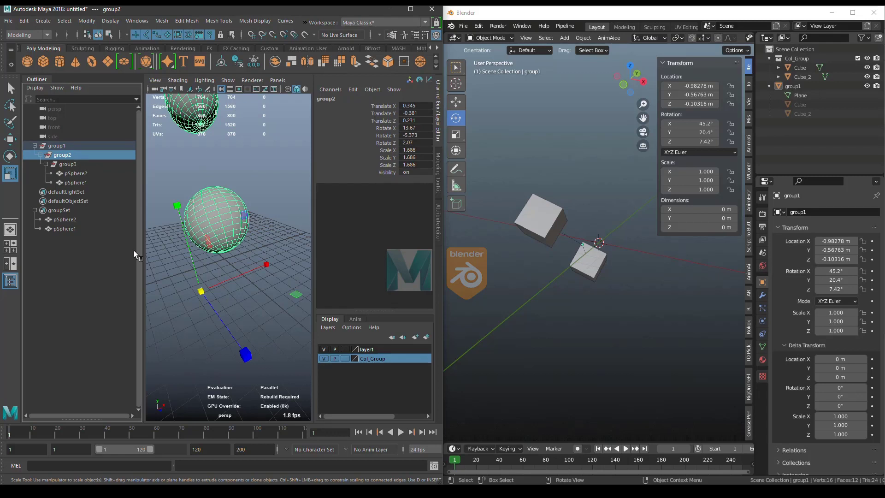
In Blender, select the group1 parent and rotate it freely to about 50.2°, 33.5°, 25.6°
{"action": "middle_click_drag", "start_coordinate": [596, 269], "coordinate": [528, 236]}
{"action": "left_click", "coordinate": [791, 86]}
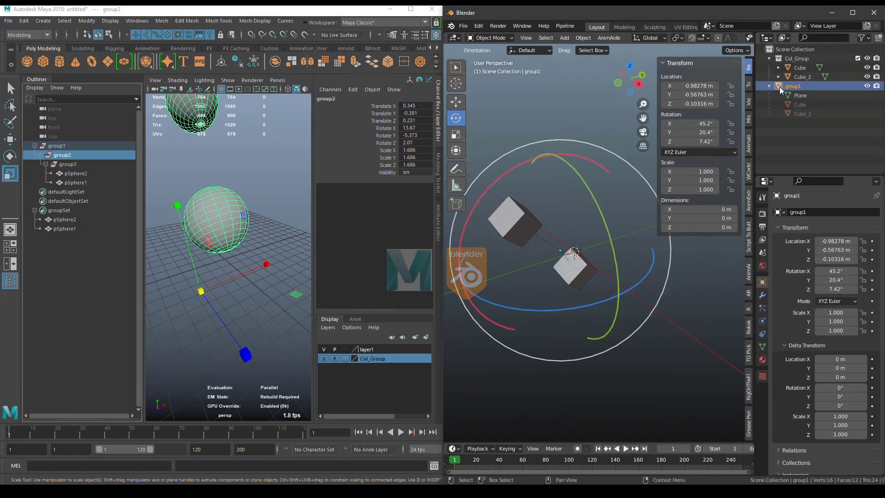
{"action": "left_click_drag", "start_coordinate": [555, 210], "coordinate": [571, 220]}
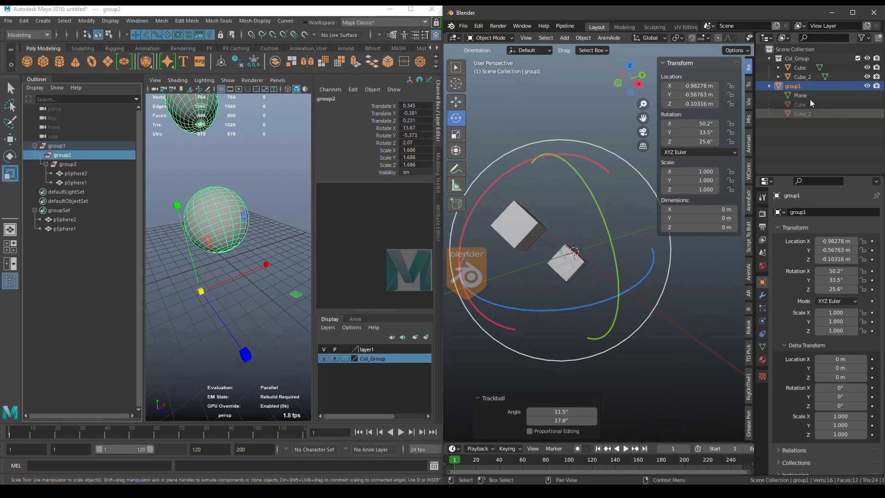
Select Cube and Cube_2 in the viewport to inspect them, and clear the selection
{"action": "left_click", "coordinate": [538, 230]}
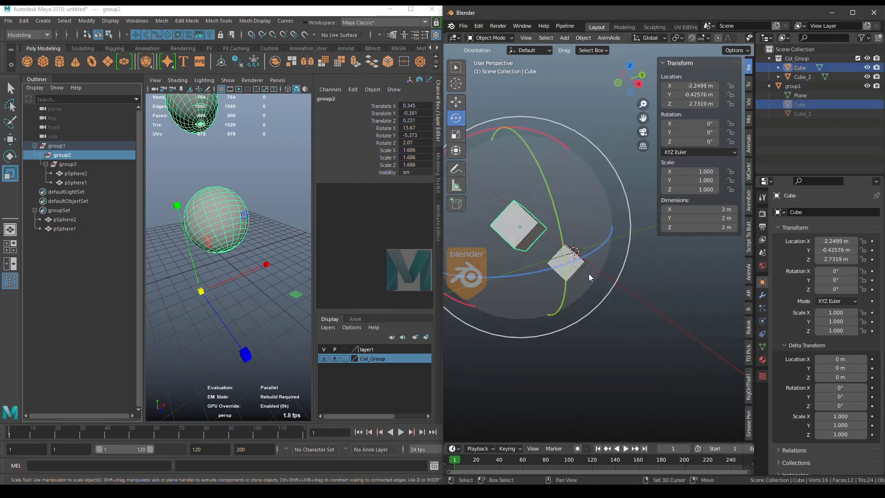
{"action": "left_click", "coordinate": [560, 273]}
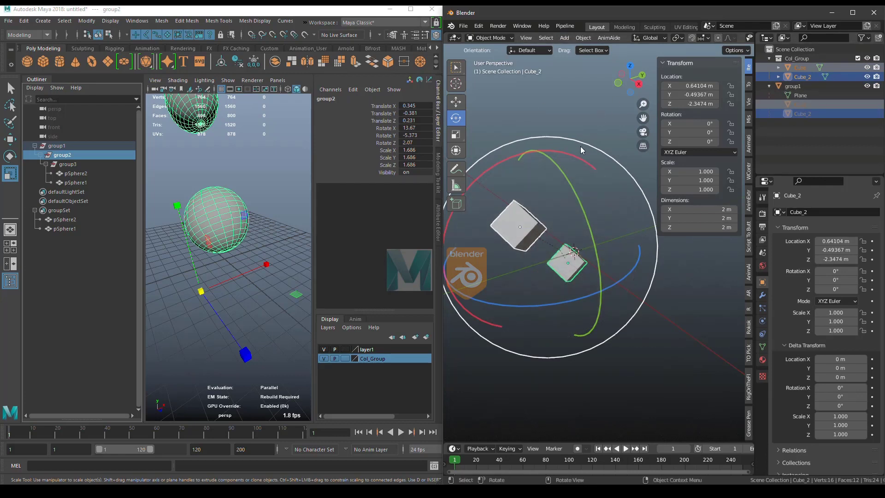
{"action": "scroll", "coordinate": [581, 147], "scroll_direction": "down", "scroll_amount": 3}
{"action": "scroll", "coordinate": [580, 147], "scroll_direction": "up", "scroll_amount": 1}
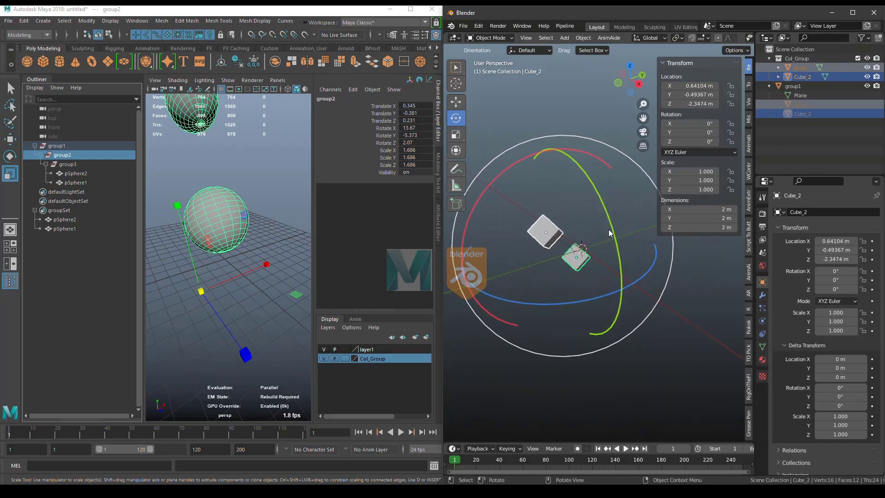
{"action": "left_click", "coordinate": [572, 108]}
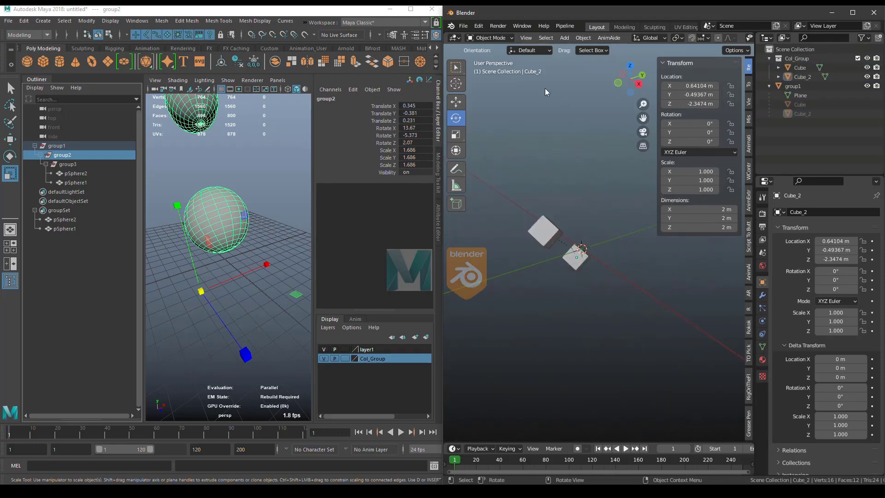
Add a Plain Axes Empty at the world origin and deselect it to see it among the cubes
{"action": "left_click", "coordinate": [567, 38]}
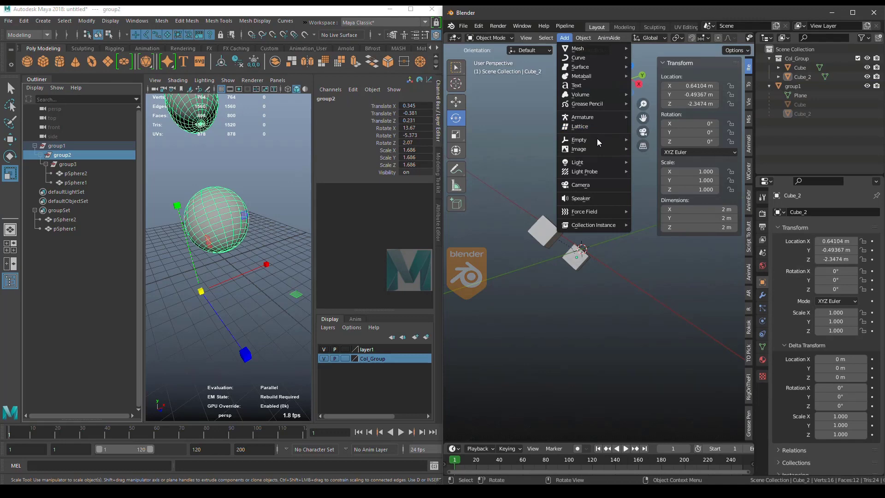
{"action": "mouse_move", "coordinate": [601, 141]}
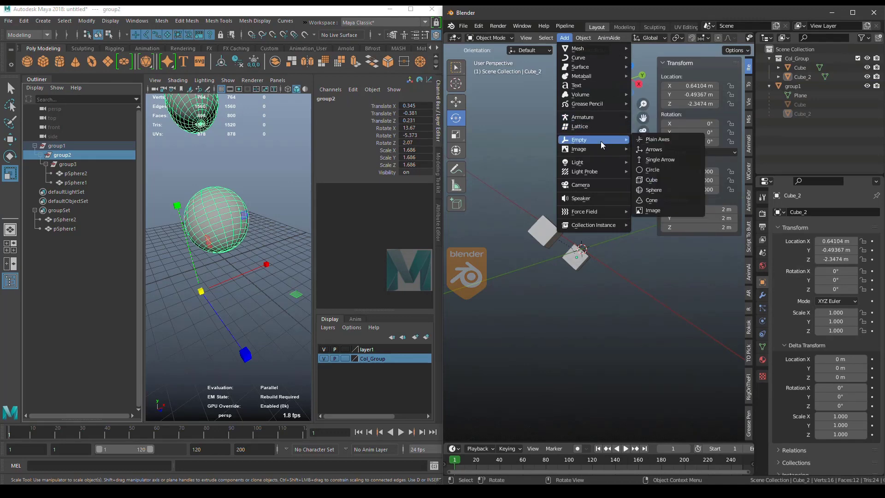
{"action": "left_click", "coordinate": [664, 140]}
{"action": "scroll", "coordinate": [596, 282], "scroll_direction": "down", "scroll_amount": 1}
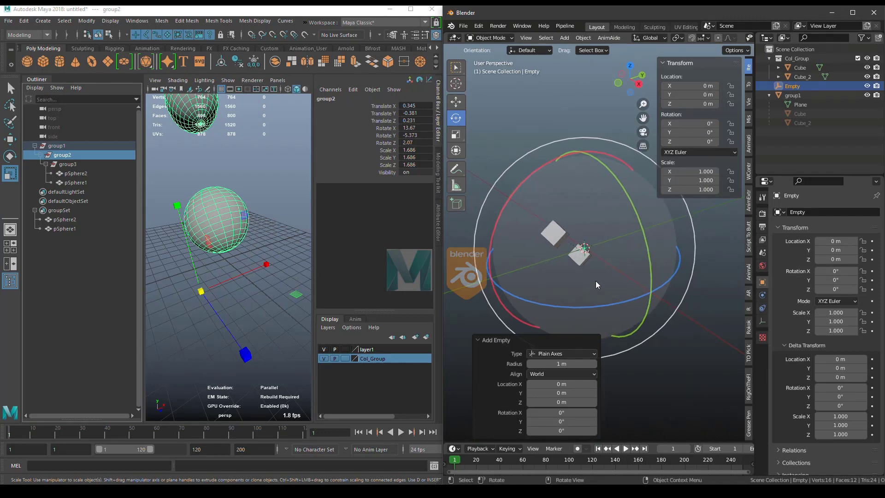
{"action": "scroll", "coordinate": [596, 282], "scroll_direction": "up", "scroll_amount": 3}
{"action": "left_click", "coordinate": [596, 282]}
{"action": "left_click", "coordinate": [552, 356]}
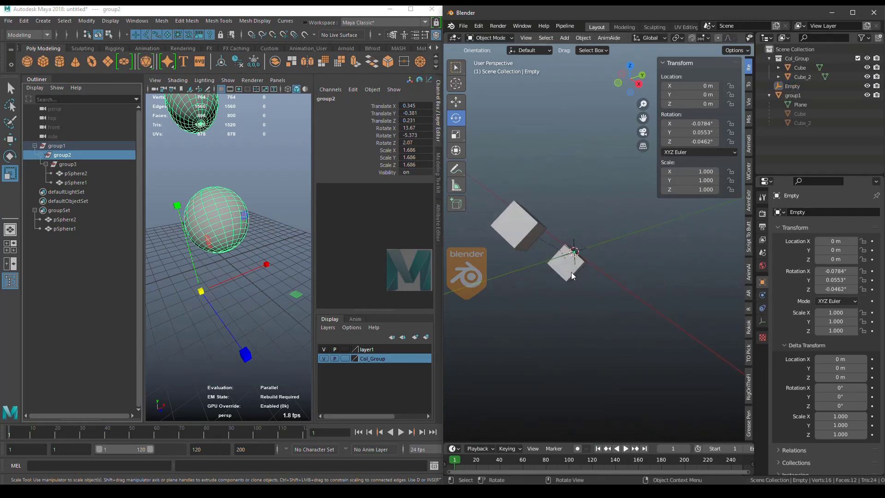
Select the Empty, and create a locator in Maya for comparison
{"action": "left_click", "coordinate": [777, 87]}
{"action": "key", "text": "w"}
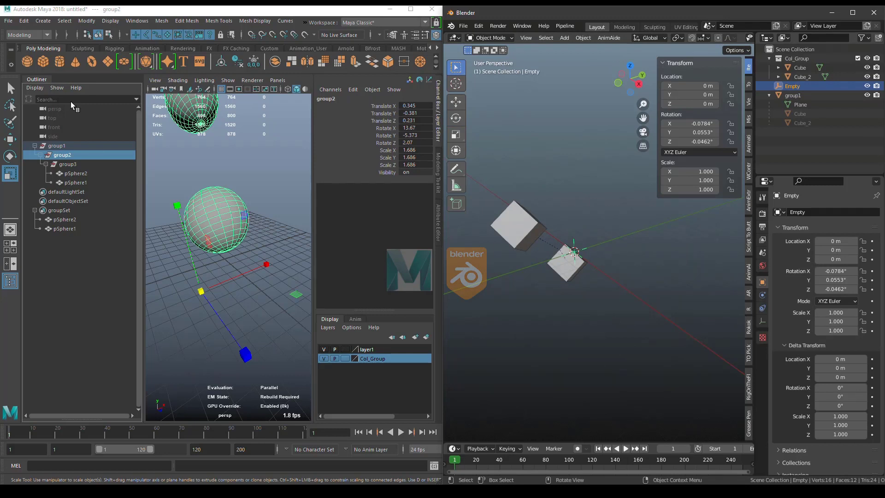
{"action": "left_click", "coordinate": [44, 21]}
{"action": "left_click", "coordinate": [57, 147]}
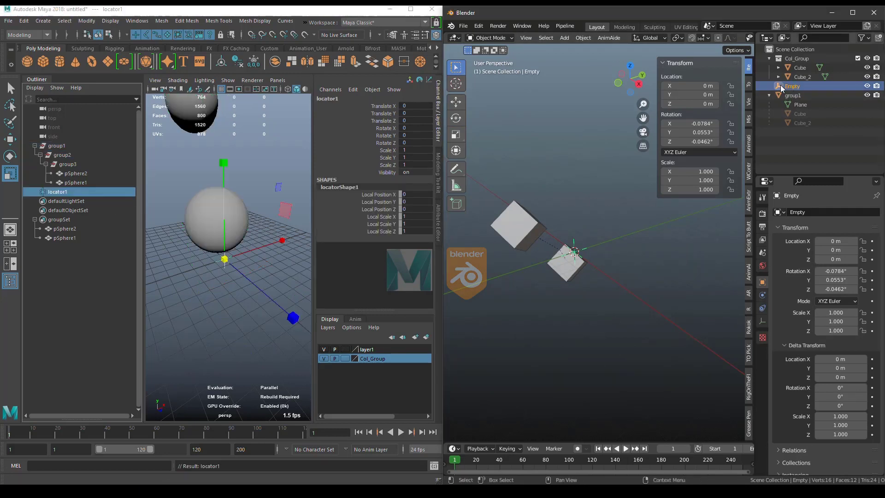
In Blender, enlarge the Empty's display size to about 3.7 m and try Circle, Cone and Single Arrow display before returning to Plain Axes
{"action": "key", "text": "w"}
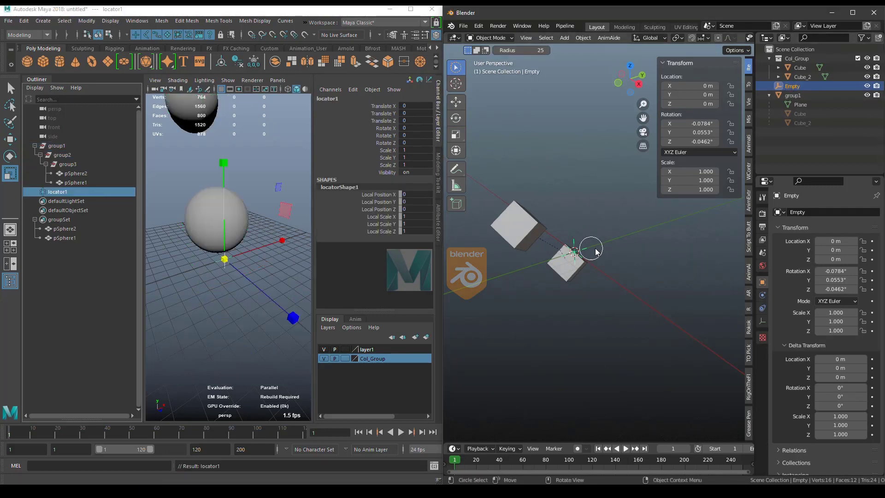
{"action": "left_click", "coordinate": [763, 321]}
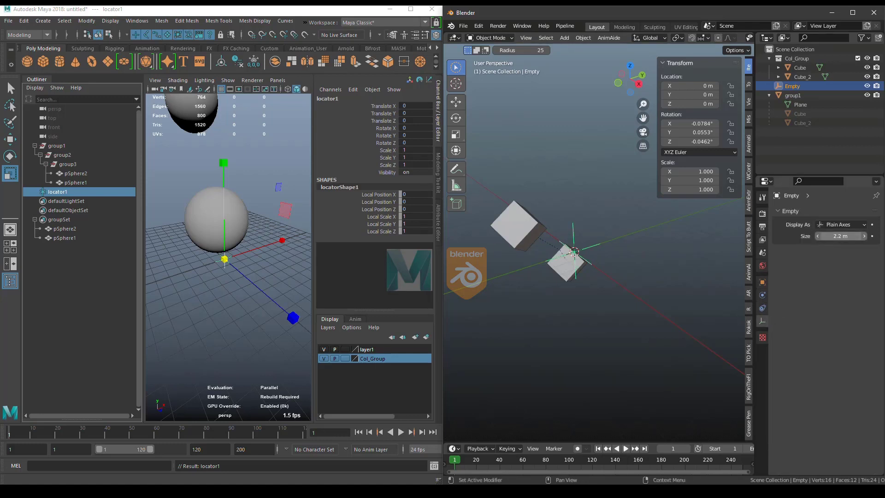
{"action": "left_click", "coordinate": [824, 222]}
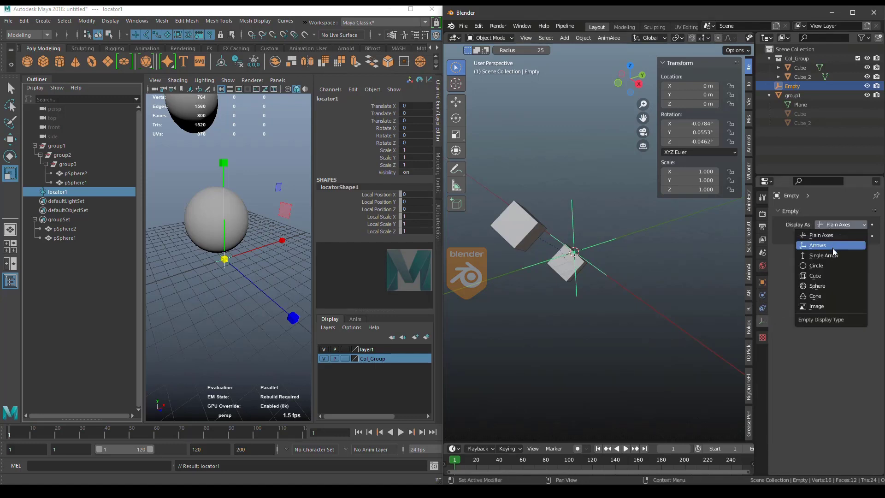
{"action": "left_click", "coordinate": [828, 261]}
{"action": "left_click", "coordinate": [831, 226]}
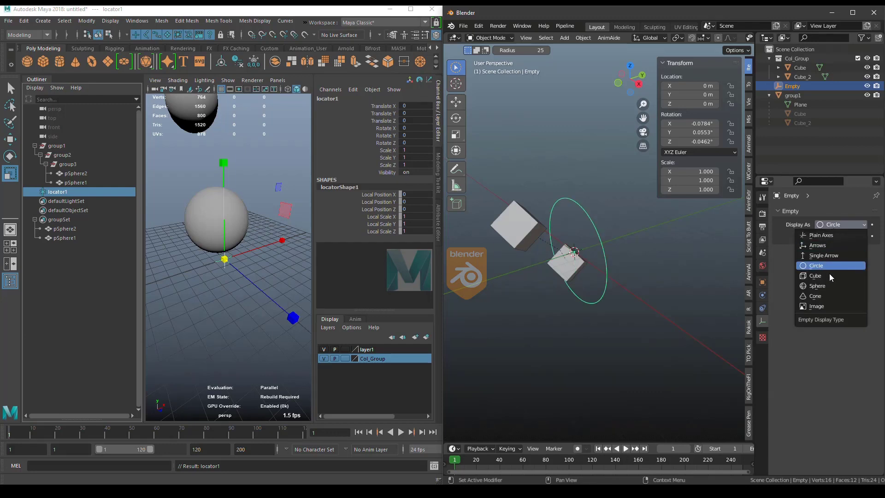
{"action": "left_click", "coordinate": [826, 296]}
{"action": "left_click", "coordinate": [825, 225]}
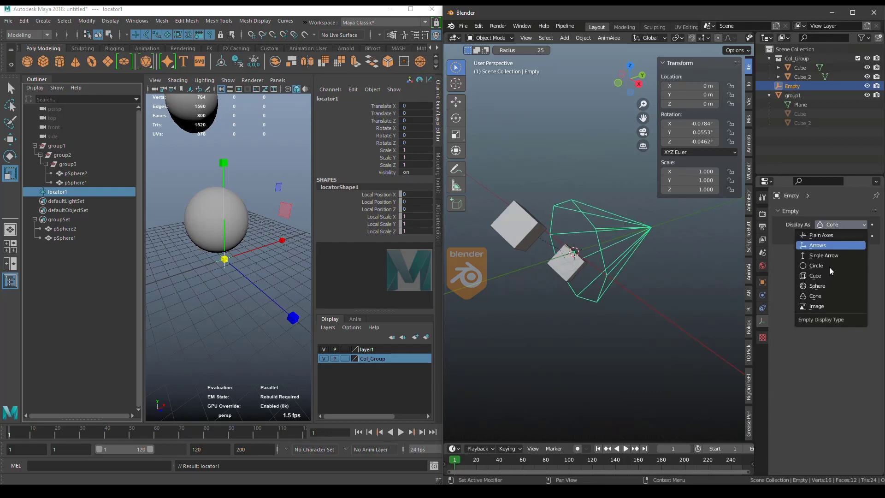
{"action": "left_click", "coordinate": [827, 255]}
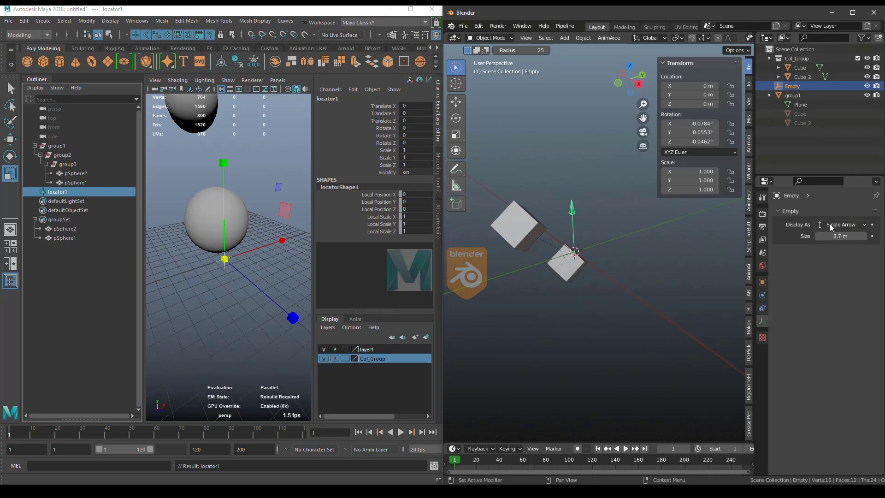
{"action": "left_click", "coordinate": [829, 223]}
{"action": "left_click", "coordinate": [822, 235]}
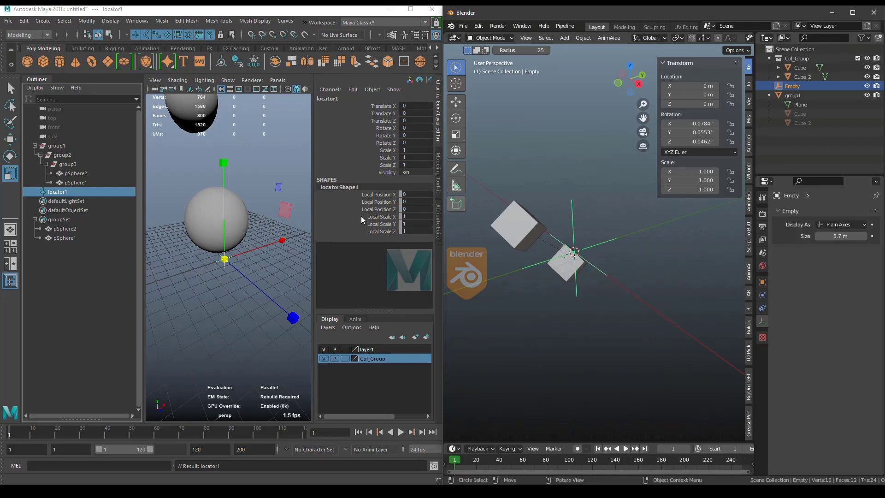
In Maya, try changing the locator's Local Scale X, Y and Z together, and undo the change
{"action": "left_click_drag", "start_coordinate": [379, 216], "coordinate": [380, 236]}
{"action": "mouse_move", "coordinate": [246, 253]}
{"action": "middle_mouse_down"}
{"action": "mouse_move", "coordinate": [272, 253]}
{"action": "mouse_move", "coordinate": [255, 255]}
{"action": "middle_mouse_up"}
{"action": "key", "text": "ctrl+z"}
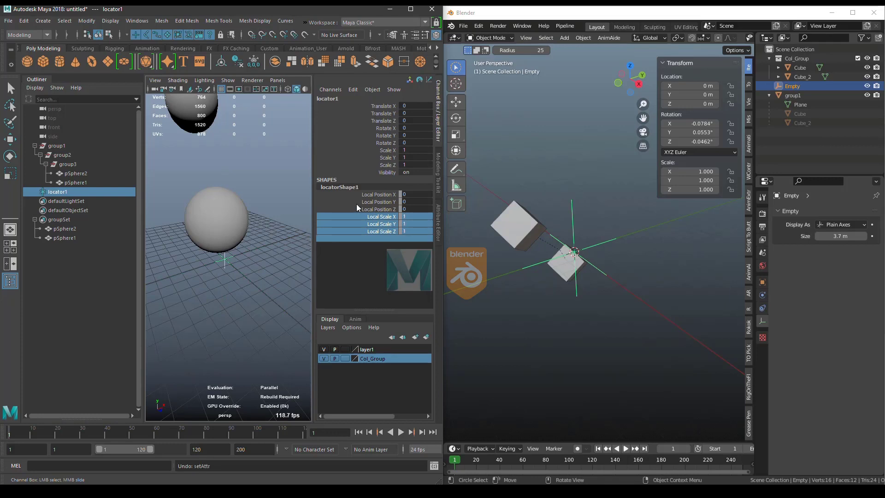
In Blender, shrink the Empty's display size to 0.01 m and enlarge it to about 1.9 m
{"action": "left_click_drag", "start_coordinate": [846, 233], "coordinate": [821, 237]}
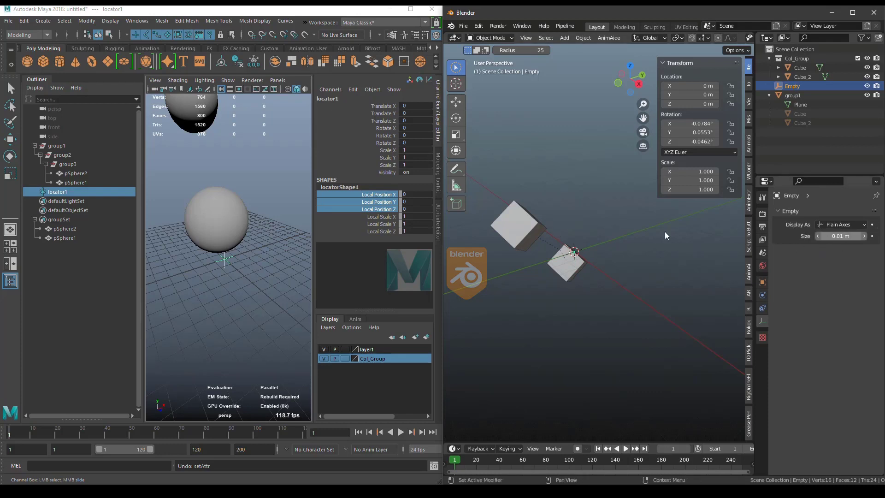
{"action": "left_click_drag", "start_coordinate": [841, 236], "coordinate": [853, 236]}
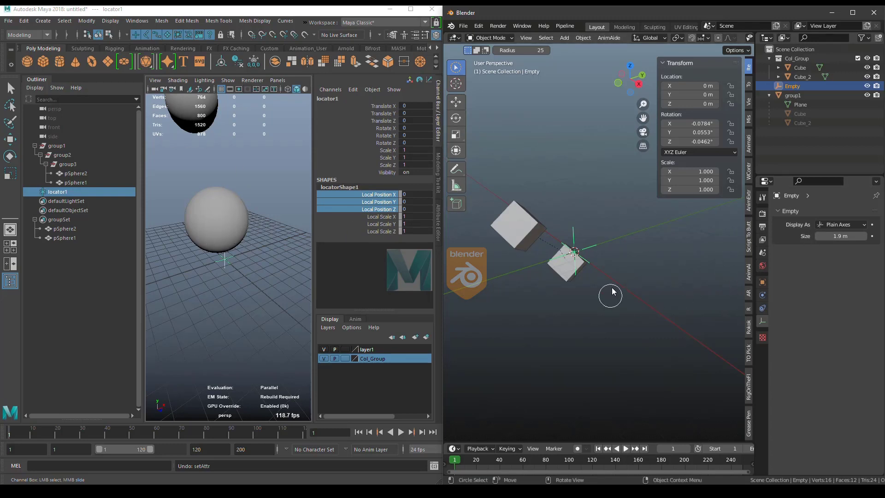
In Blender, move Cube_2 freely with the Move tool, move the Empty by about -1.43, 2.33, 5.22 m, and reselect Cube_2
{"action": "key", "text": "q"}
{"action": "left_click", "coordinate": [456, 102]}
{"action": "left_click", "coordinate": [570, 274]}
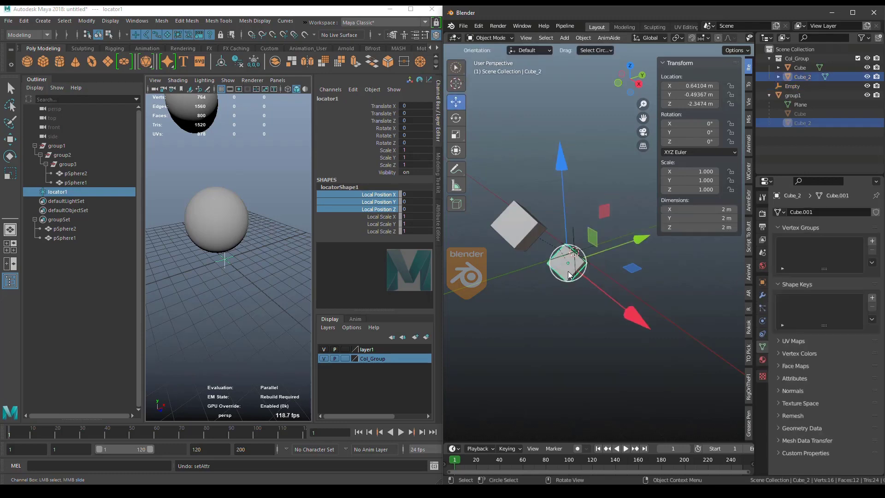
{"action": "left_click_drag", "start_coordinate": [566, 260], "coordinate": [556, 289]}
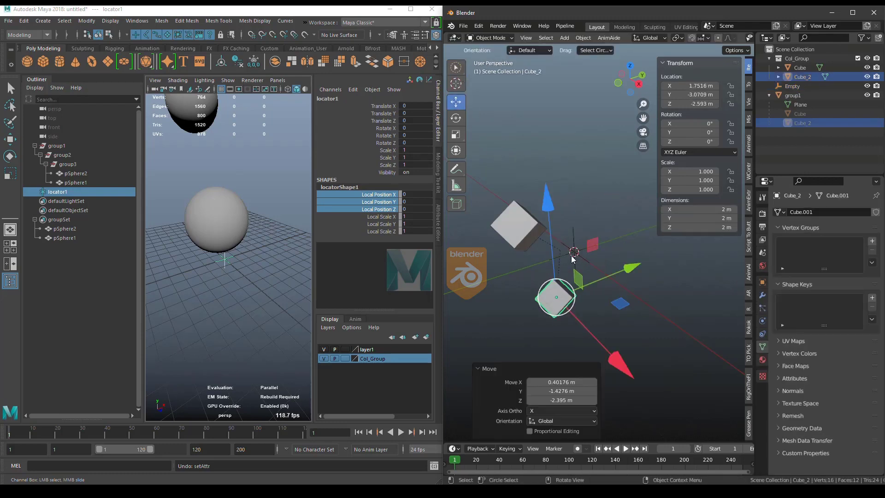
{"action": "left_click", "coordinate": [574, 251]}
{"action": "left_click_drag", "start_coordinate": [574, 251], "coordinate": [595, 162]}
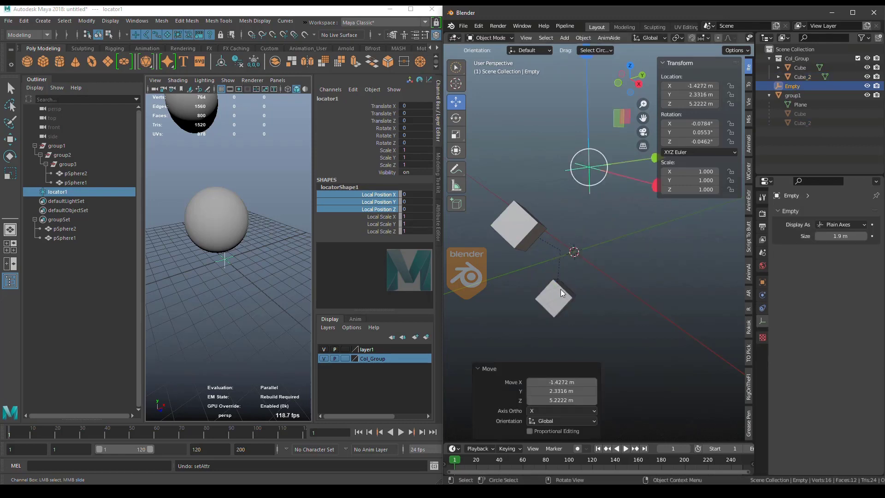
{"action": "left_click", "coordinate": [560, 289]}
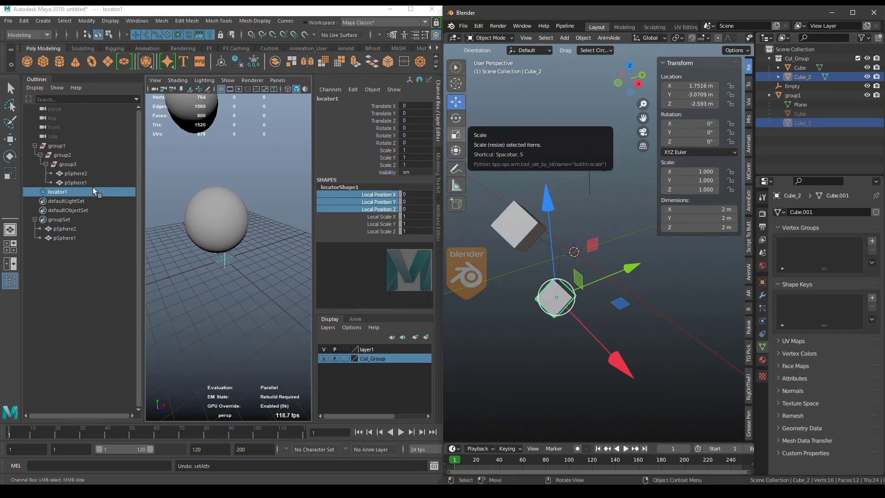
In Maya, move group3 to about X -0.6, Y -2.55, Z 0.78 with smooth mesh preview and wireframe display on
{"action": "left_click_drag", "start_coordinate": [82, 173], "coordinate": [87, 179]}
{"action": "key", "text": "r"}
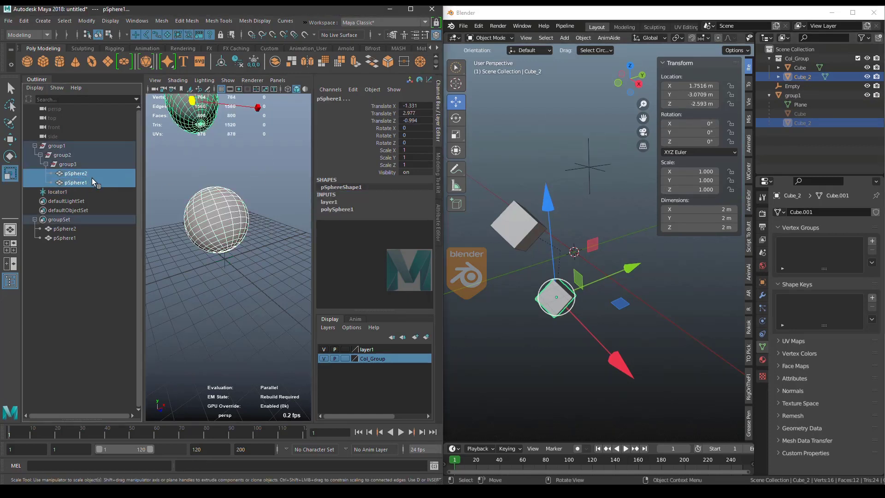
{"action": "left_click", "coordinate": [84, 167]}
{"action": "key", "text": "3"}
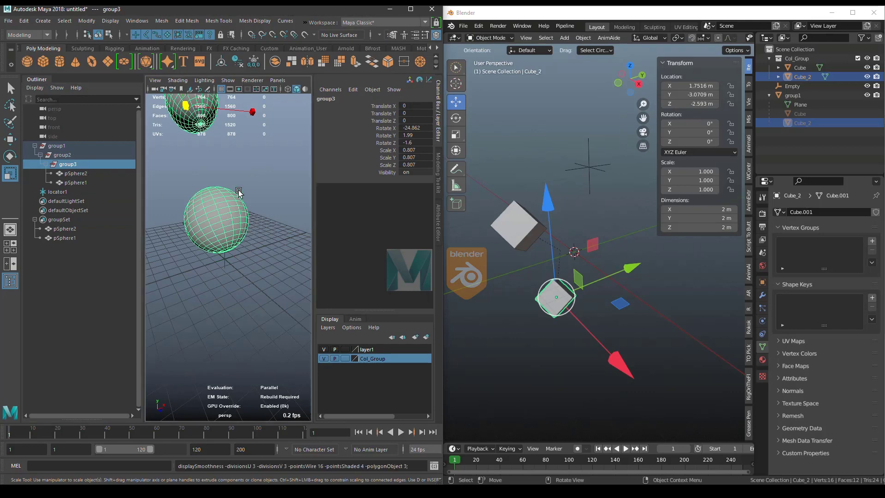
{"action": "key", "text": "w"}
{"action": "middle_click_drag", "start_coordinate": [238, 184], "coordinate": [205, 119]}
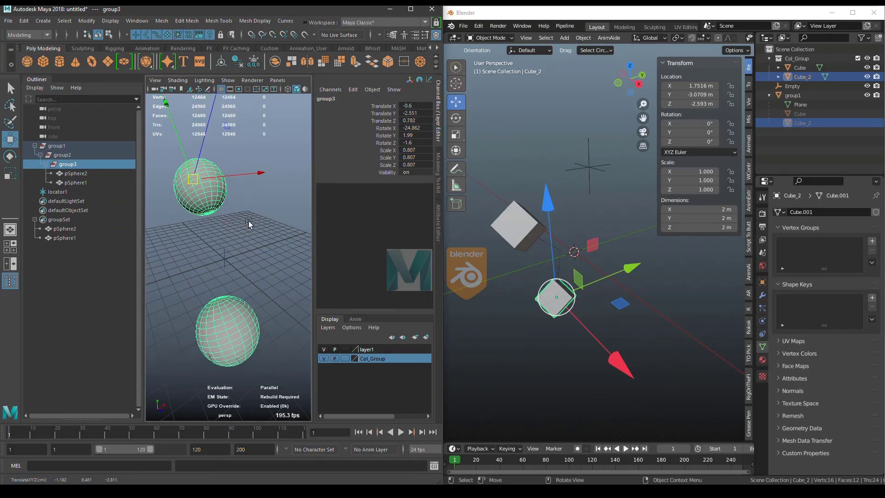
{"action": "key", "text": "4"}
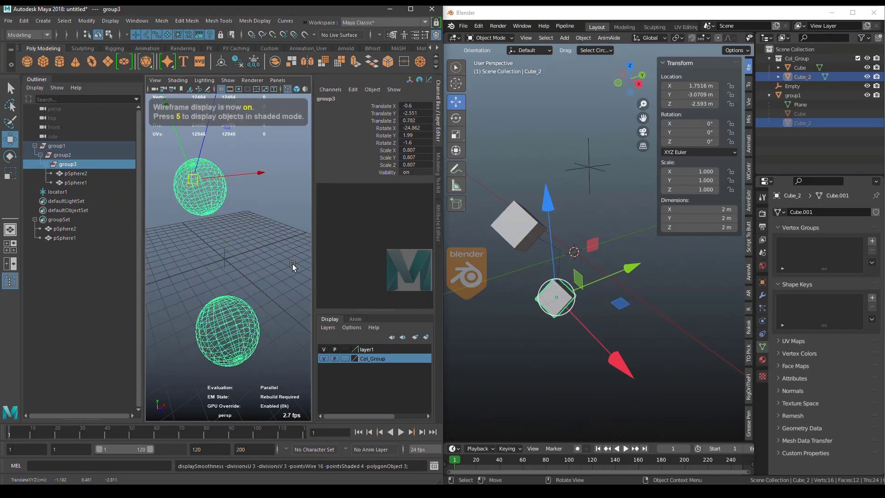
In Blender, select the Empty above the two cubes and delete it
{"action": "left_click", "coordinate": [596, 305]}
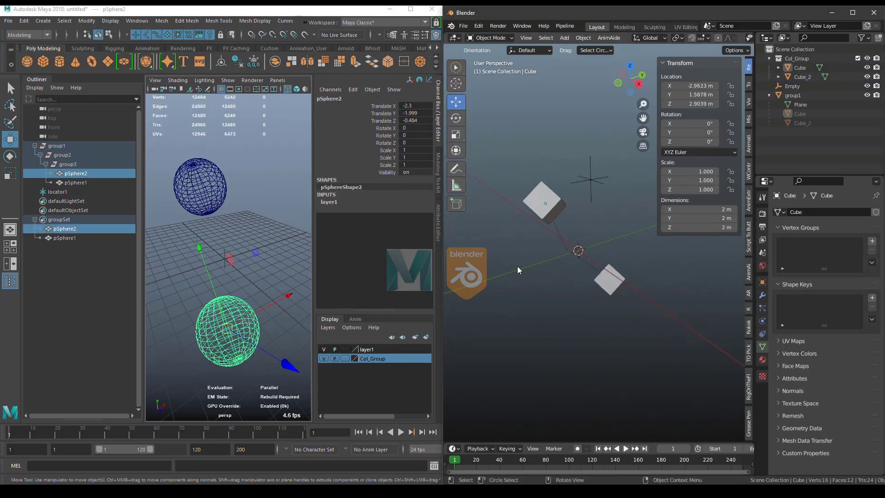
{"action": "middle_click_drag", "start_coordinate": [517, 266], "coordinate": [548, 256]}
{"action": "left_click", "coordinate": [579, 184]}
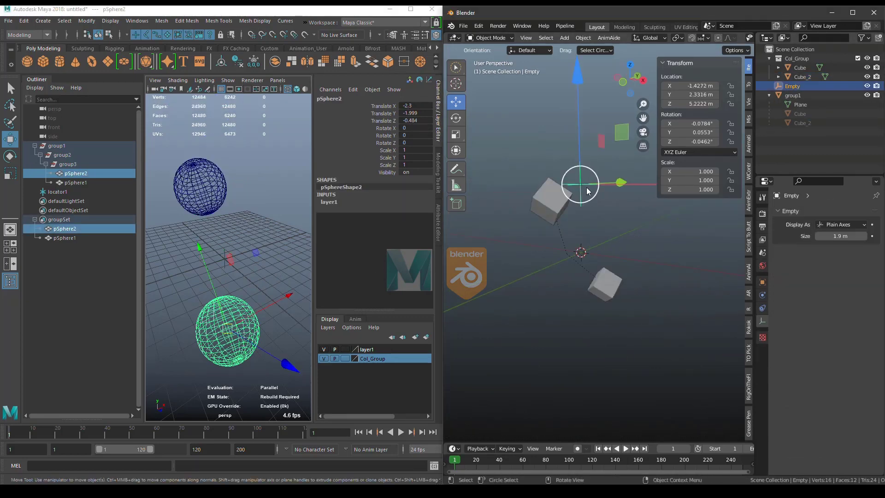
{"action": "key", "text": "Delete"}
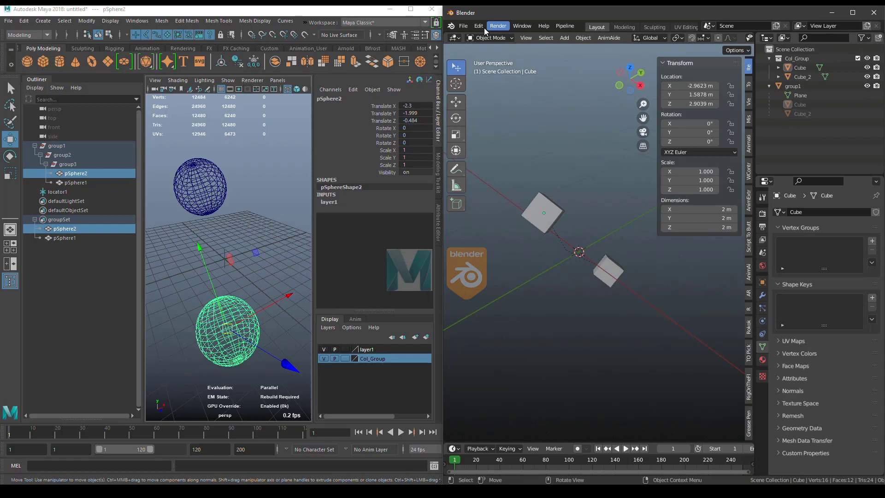
Find the Add Mesh: Extra Objects add-on in the preferences, enable it, expand its details, and close the preferences
{"action": "left_click", "coordinate": [482, 27]}
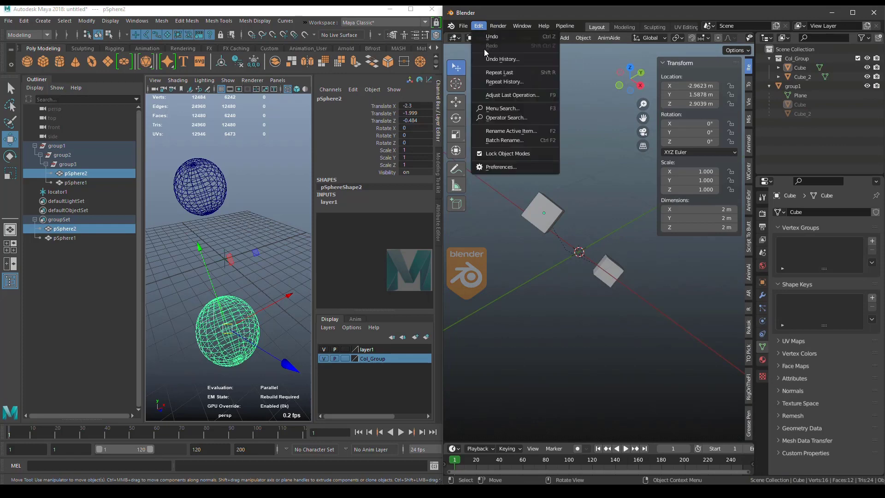
{"action": "left_click", "coordinate": [513, 166]}
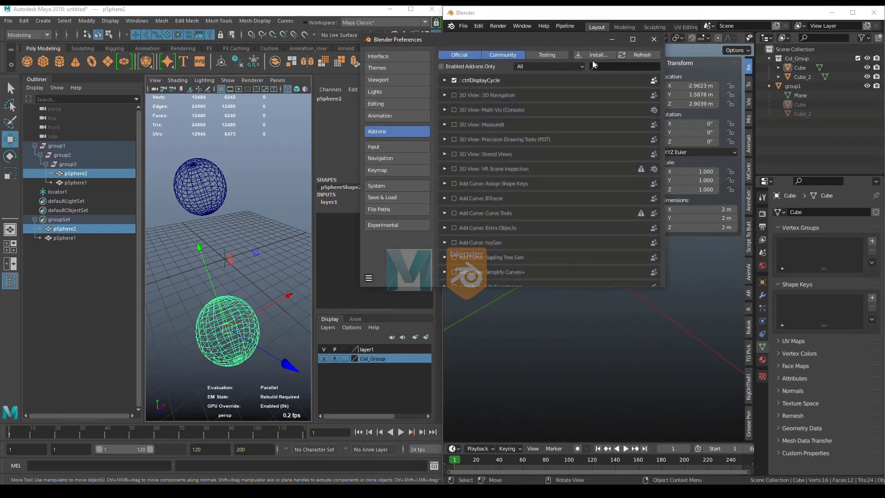
{"action": "left_click", "coordinate": [611, 66]}
{"action": "type", "text": "extra"}
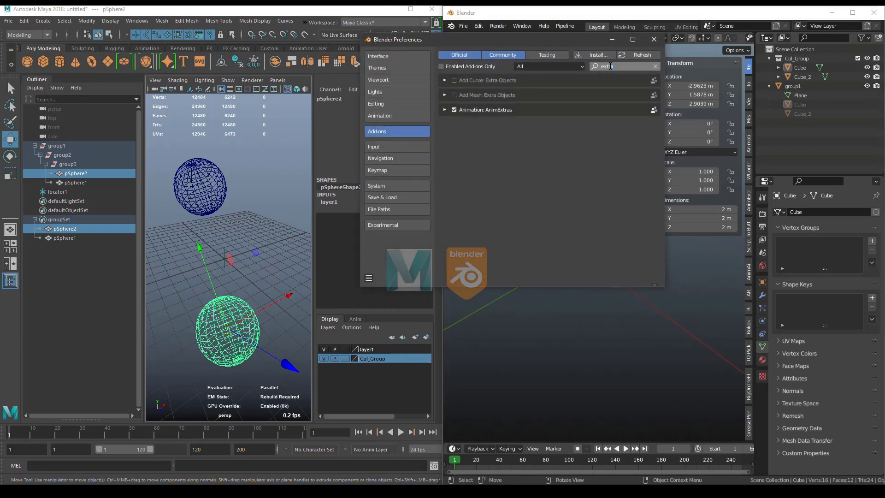
{"action": "key", "text": "Return"}
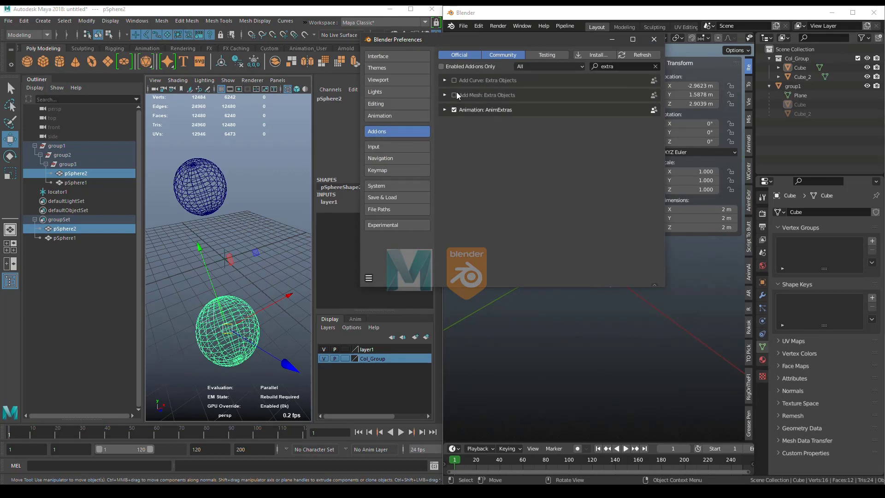
{"action": "left_click", "coordinate": [454, 95]}
{"action": "left_click", "coordinate": [445, 95]}
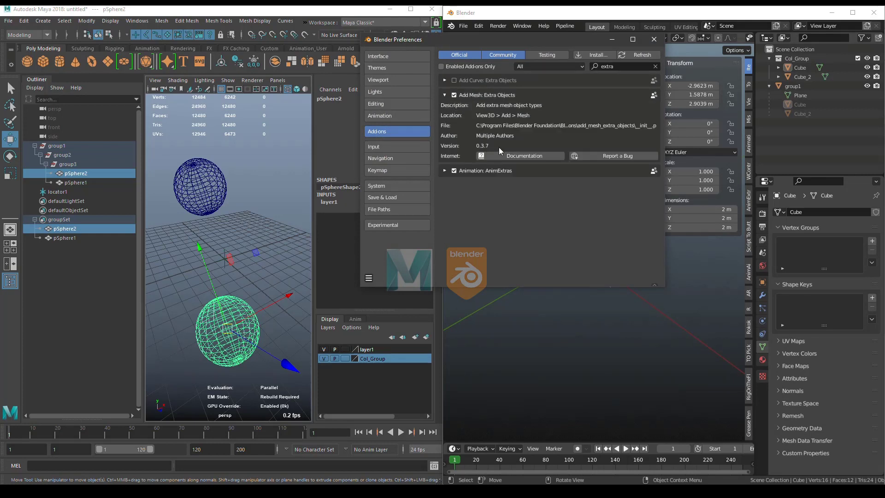
{"action": "left_click", "coordinate": [654, 40]}
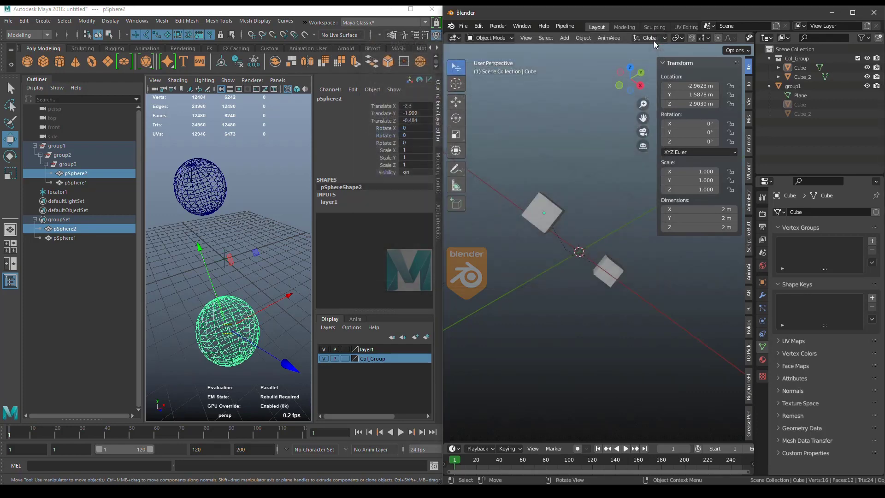
Select Cube_2 and Cube, and add a shared parent for them with Parent To Empty
{"action": "left_click", "coordinate": [607, 271]}
{"action": "left_click", "coordinate": [556, 218], "text": "shift"}
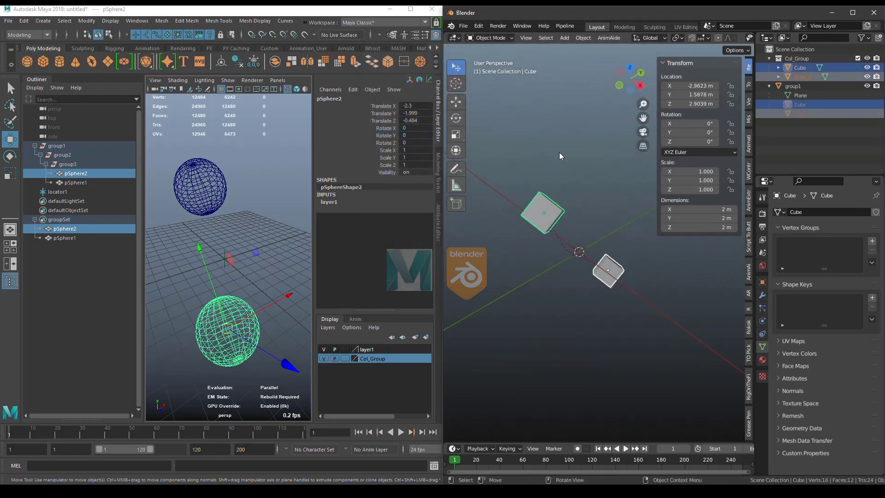
{"action": "left_click", "coordinate": [570, 40]}
{"action": "mouse_move", "coordinate": [577, 49]}
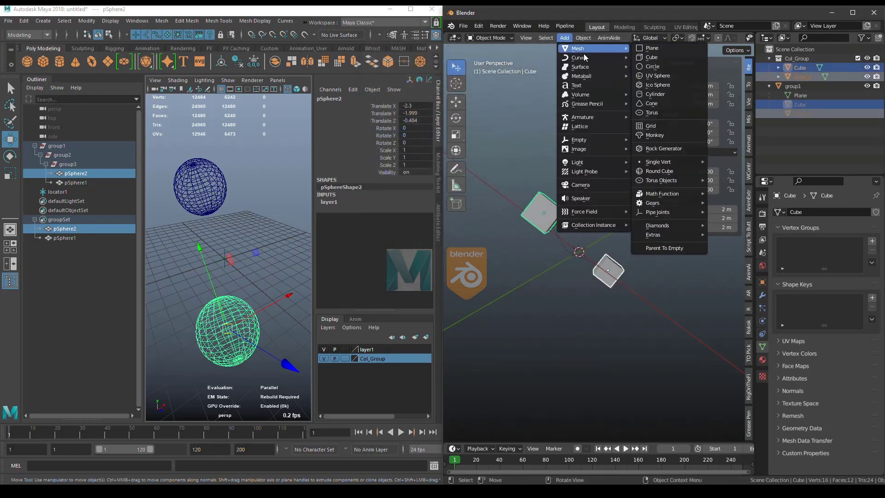
{"action": "left_click", "coordinate": [673, 250]}
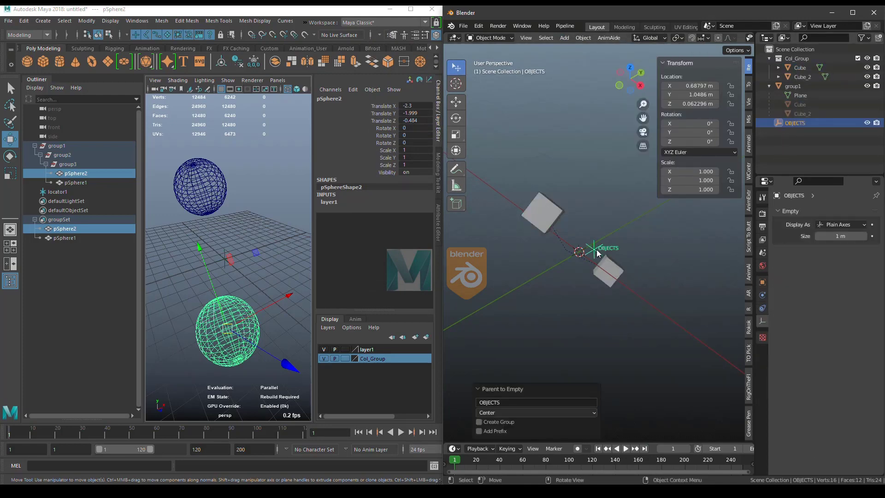
Try the new parent empty's location at Cursor and Active, enable Create Group, and toggle Add Prefix on and off
{"action": "left_click", "coordinate": [502, 412]}
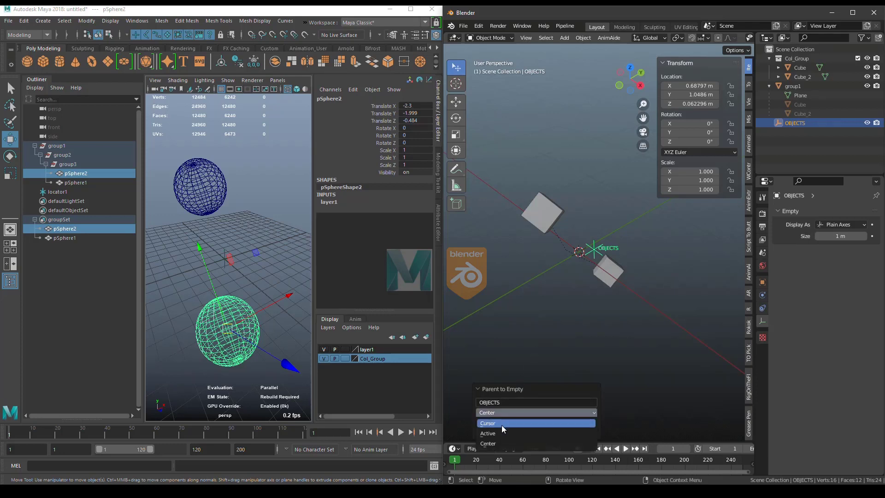
{"action": "left_click", "coordinate": [503, 424]}
{"action": "left_click", "coordinate": [510, 414]}
{"action": "left_click", "coordinate": [506, 436]}
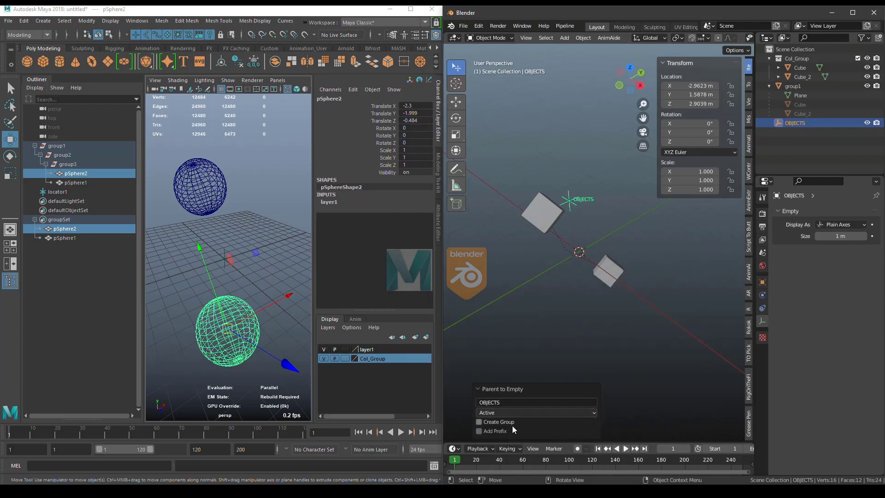
{"action": "left_click", "coordinate": [481, 421]}
{"action": "left_click", "coordinate": [497, 432]}
{"action": "left_click", "coordinate": [497, 433]}
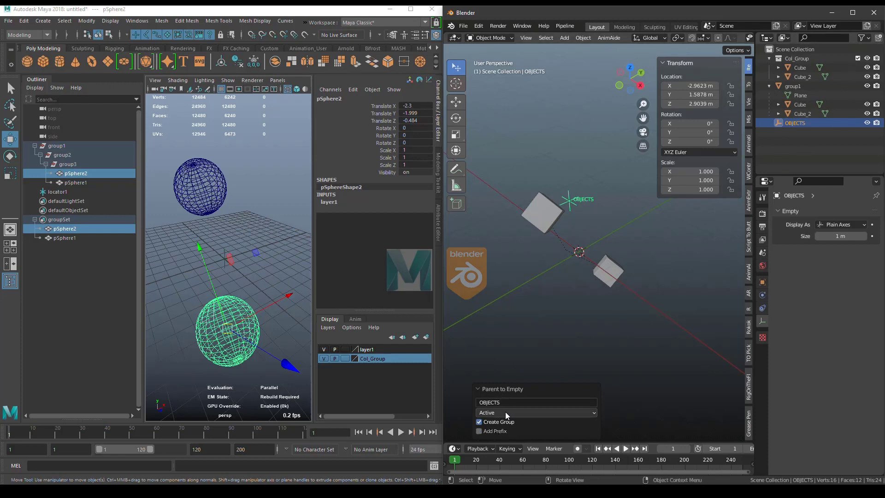
Try the parent empty's location at Center, and set it to Cursor
{"action": "left_click", "coordinate": [505, 411]}
{"action": "left_click", "coordinate": [501, 442]}
{"action": "left_click", "coordinate": [513, 413]}
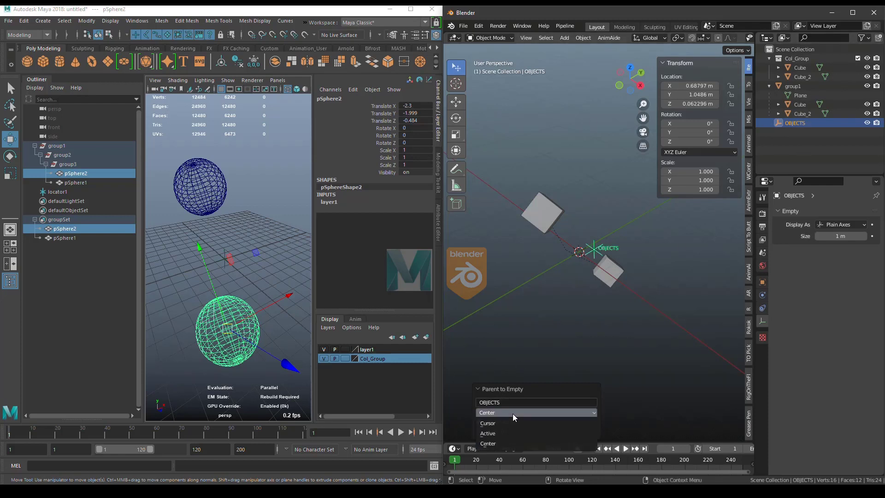
{"action": "left_click", "coordinate": [513, 422]}
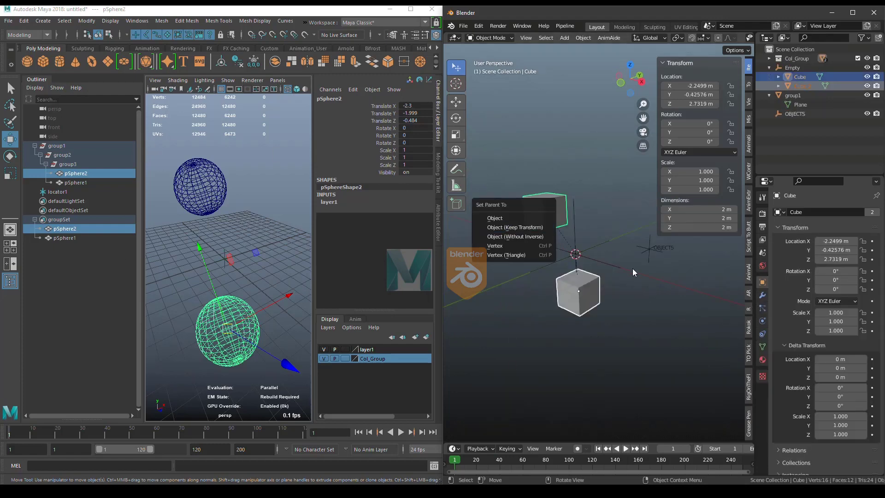
Dismiss the Set Parent To options and clear the parent of both cubes
{"action": "key", "text": "Escape"}
{"action": "key", "text": "alt+p"}
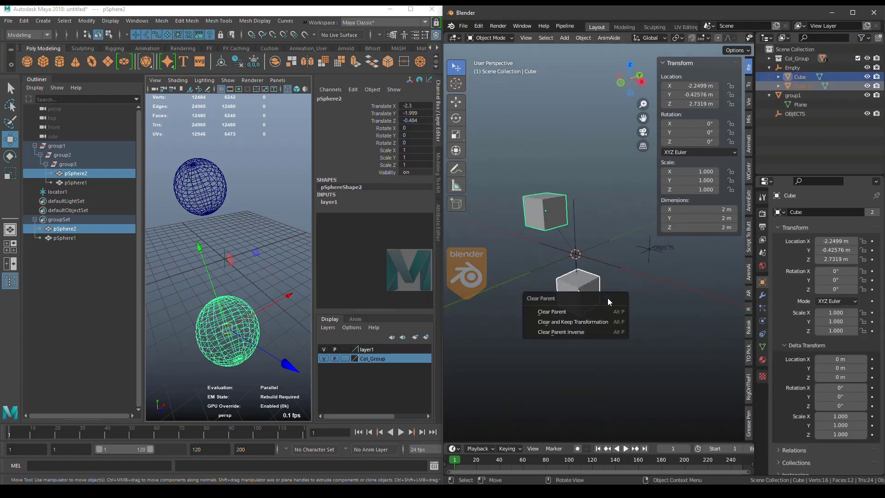
{"action": "left_click", "coordinate": [604, 311]}
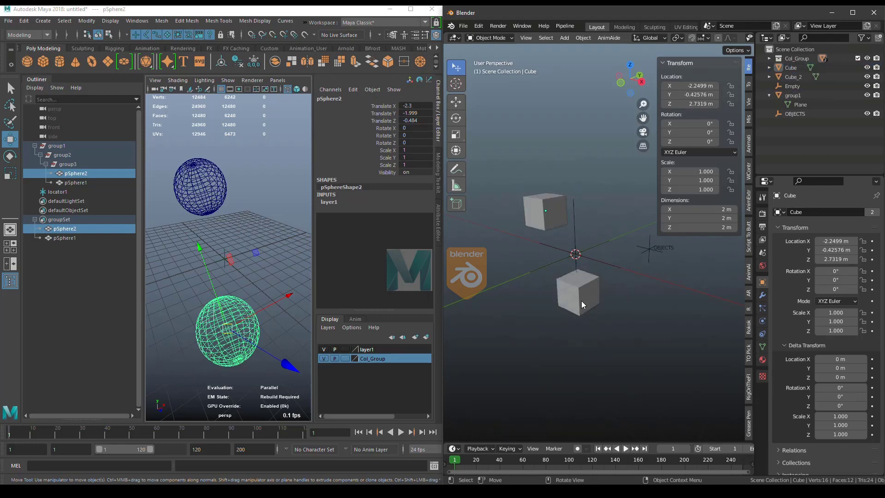
Apply Parent To Empty to both cubes again, and move the new empty by about -4.47, -1.65, 4.81 m
{"action": "left_click", "coordinate": [584, 38]}
{"action": "mouse_move", "coordinate": [564, 38]}
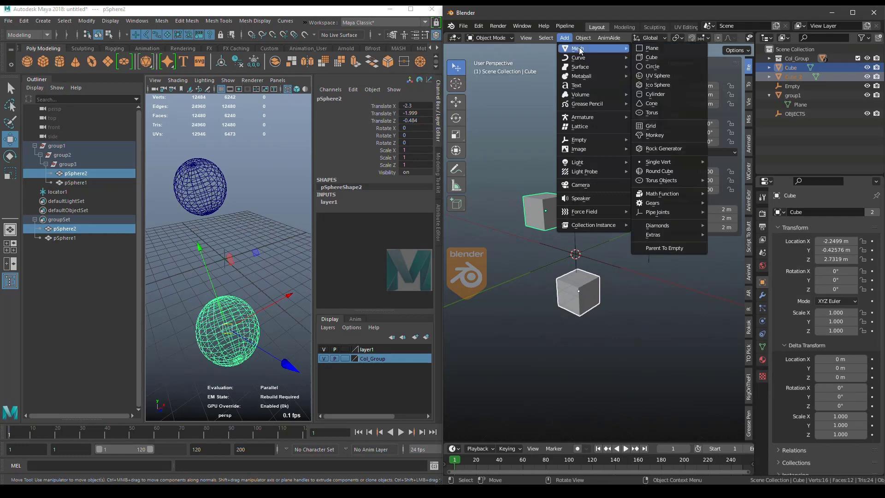
{"action": "left_click", "coordinate": [679, 250]}
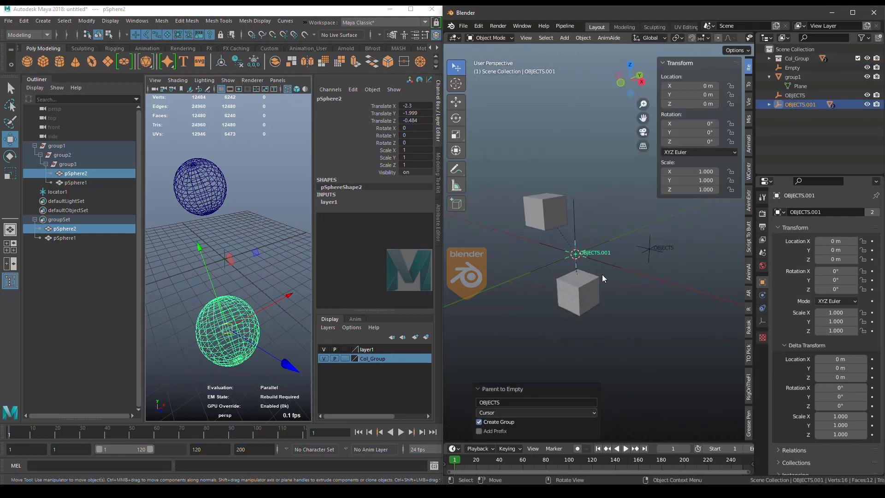
{"action": "key", "text": "g"}
{"action": "left_click", "coordinate": [533, 197]}
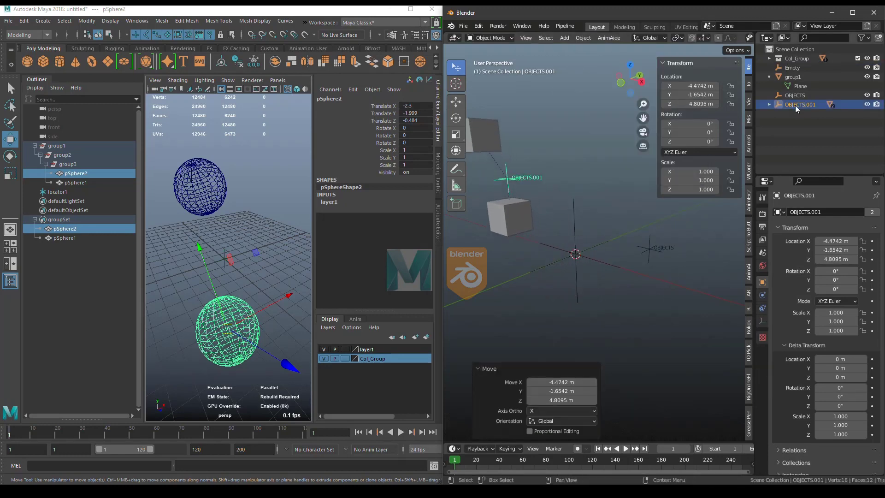
Expand OBJECTS.001 in the outliner and select its two child cubes
{"action": "left_click", "coordinate": [769, 106]}
{"action": "left_click", "coordinate": [572, 189]}
{"action": "left_click", "coordinate": [511, 216]}
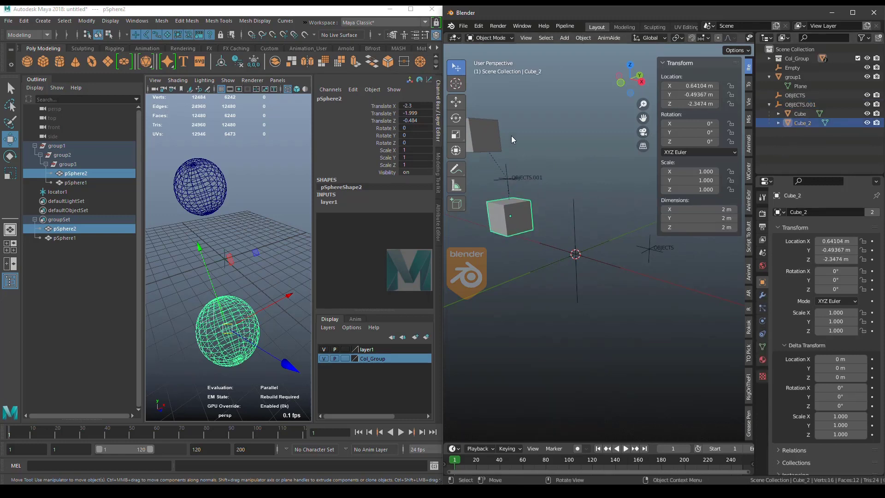
{"action": "left_click", "coordinate": [499, 140]}
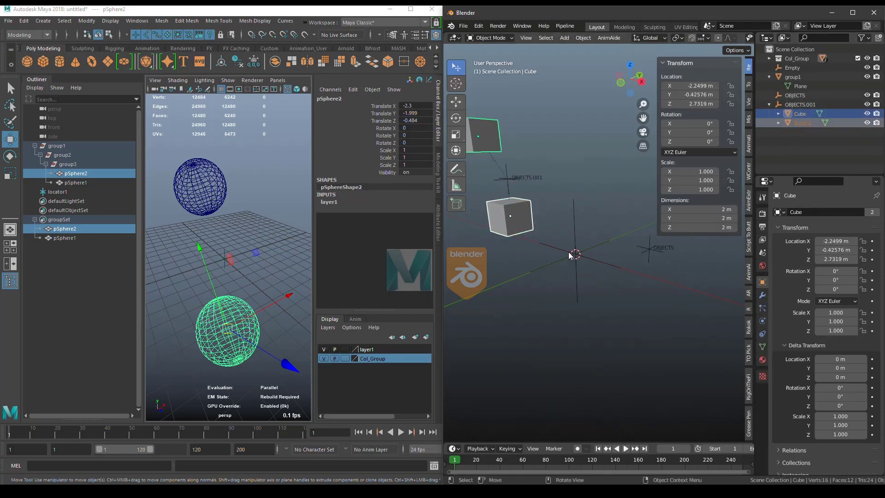
Try Parent To Empty on the two already parented cubes, and move the added empty by about -0.82, 1.81, 5.74 m
{"action": "left_click", "coordinate": [533, 232]}
{"action": "left_click", "coordinate": [491, 138], "text": "shift"}
{"action": "left_click", "coordinate": [565, 38]}
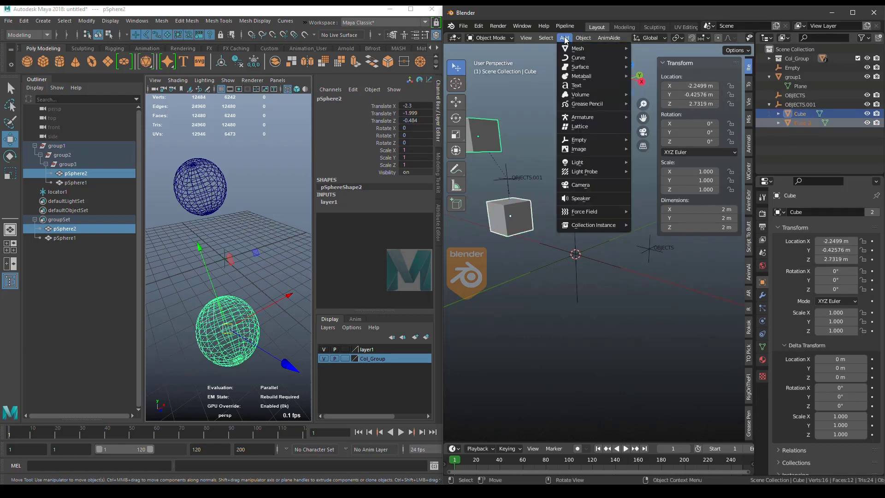
{"action": "mouse_move", "coordinate": [569, 46]}
{"action": "left_click", "coordinate": [683, 246]}
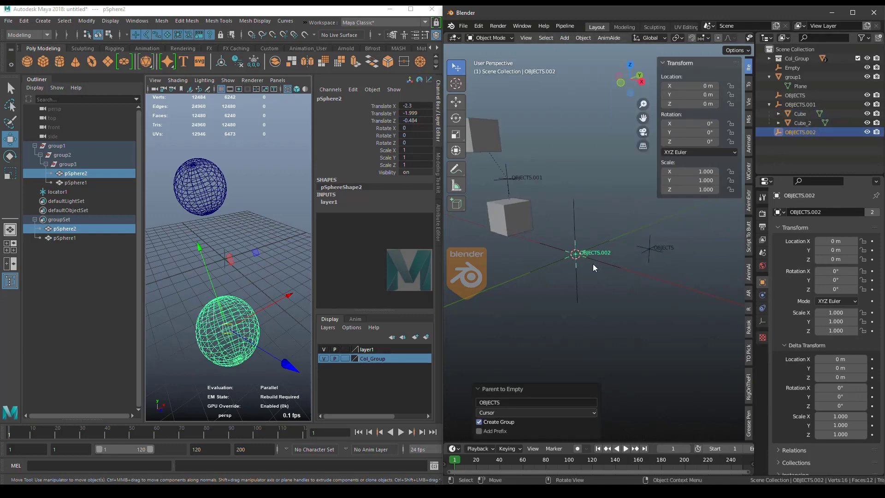
{"action": "key", "text": "g"}
{"action": "left_click", "coordinate": [585, 234]}
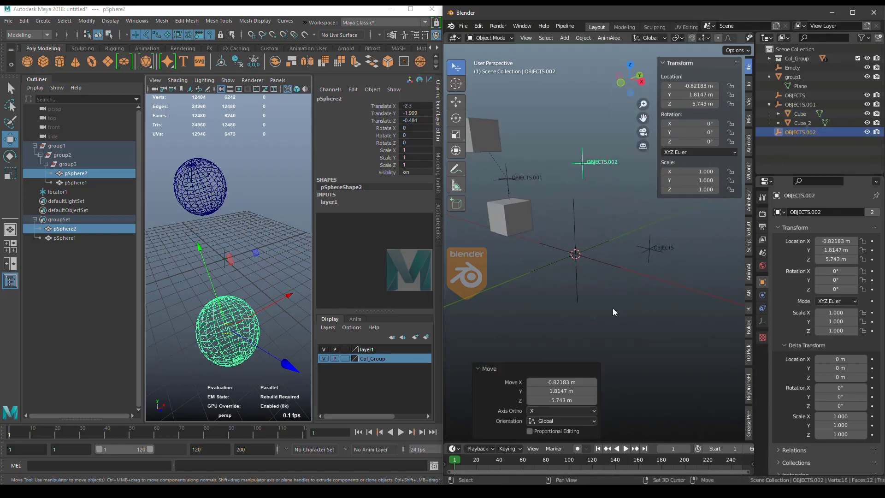
In Maya, wrap both spheres in seven further nested groups under group3, expand the whole hierarchy and select the two spheres
{"action": "middle_click_drag", "start_coordinate": [612, 308], "coordinate": [635, 315], "text": "shift"}
{"action": "left_click", "coordinate": [599, 179]}
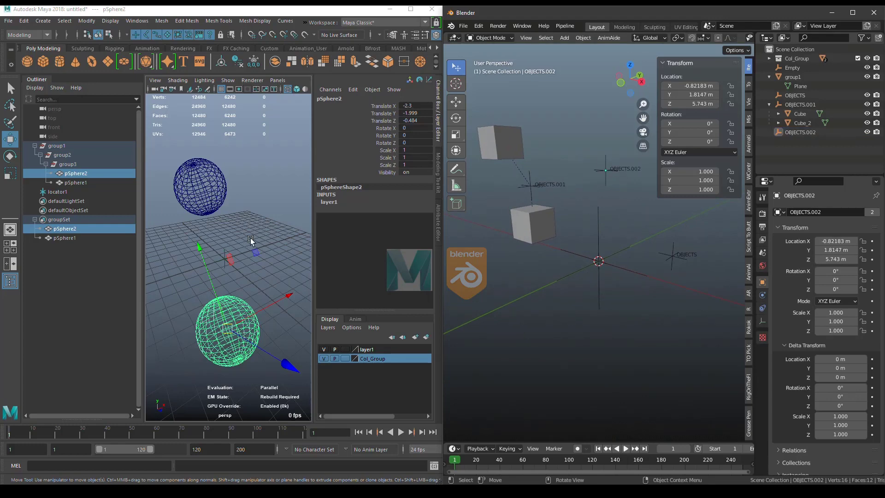
{"action": "left_click", "coordinate": [220, 209], "text": "shift"}
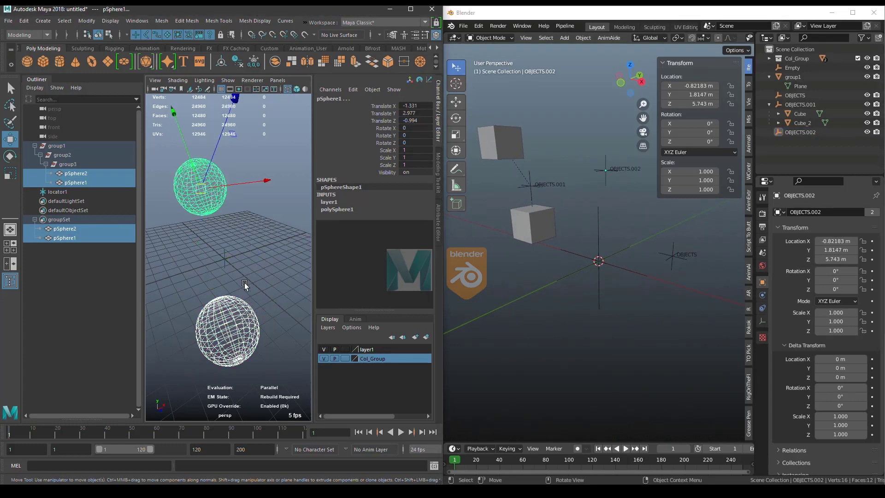
{"action": "key", "text": "ctrl+g"}
{"action": "key", "text": "ctrl+g"}
{"action": "key", "text": "ctrl+g"}
{"action": "key", "text": "ctrl+g"}
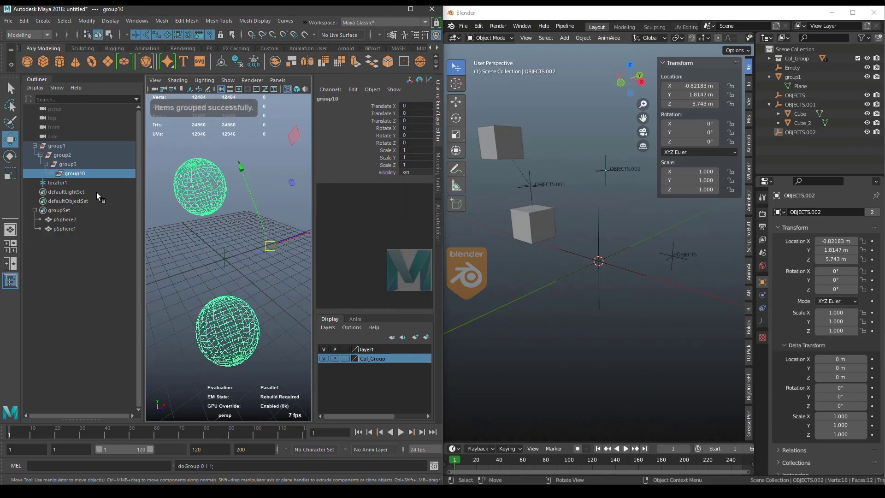
{"action": "left_click", "coordinate": [51, 174], "text": "shift"}
{"action": "left_click_drag", "start_coordinate": [105, 238], "coordinate": [115, 254]}
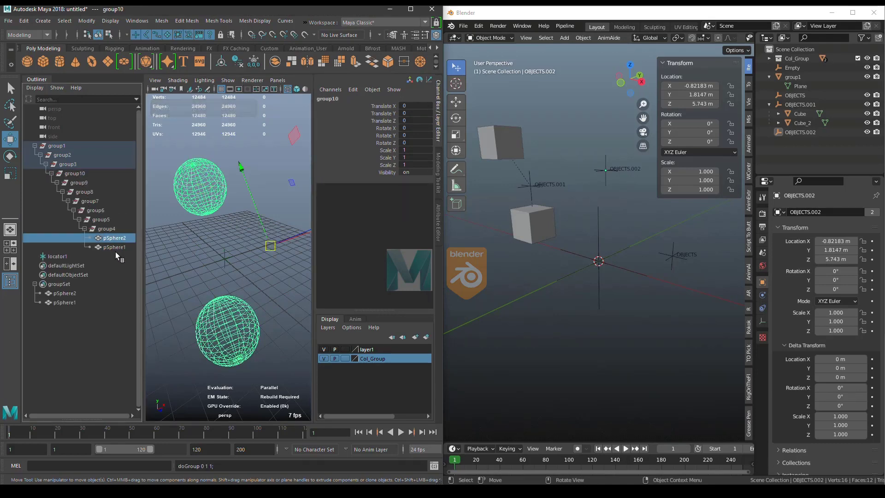
In Blender, delete the OBJECTS.002 empty and move OBJECTS.001 by about 0.81, 1.36, 0.33 m
{"action": "left_click", "coordinate": [604, 178]}
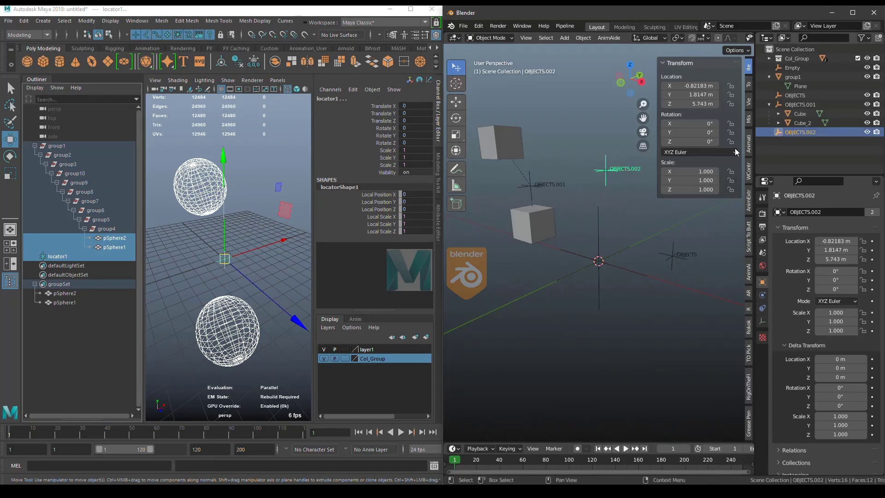
{"action": "key", "text": "Delete"}
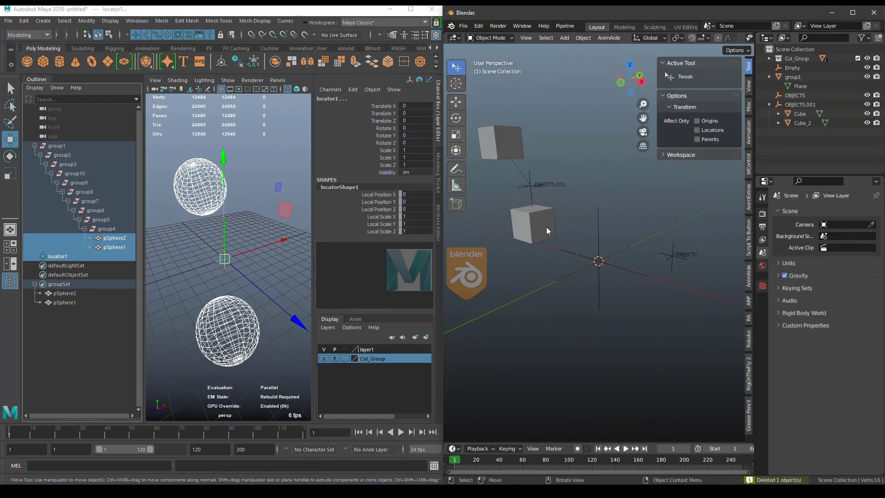
{"action": "middle_click_drag", "start_coordinate": [552, 209], "coordinate": [551, 172]}
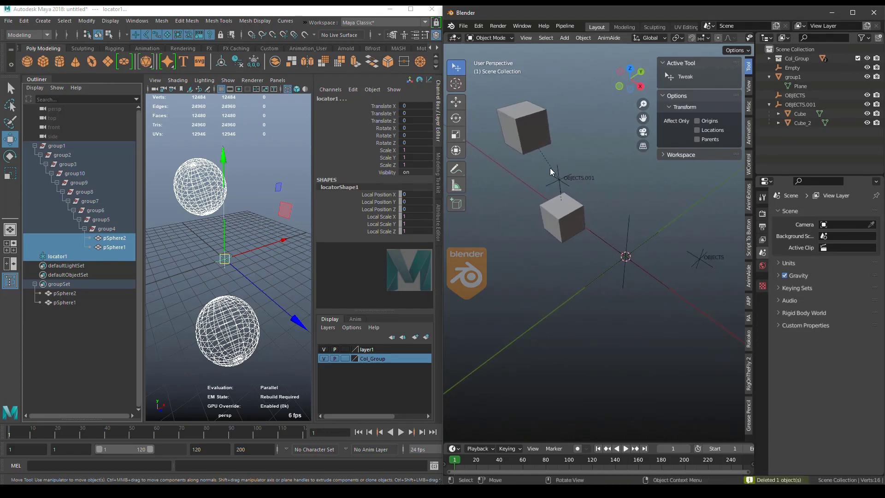
{"action": "left_click", "coordinate": [555, 183]}
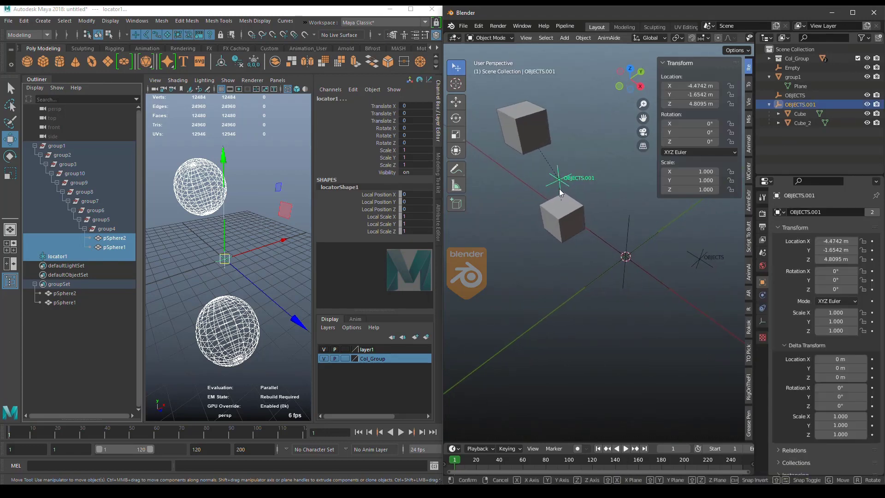
{"action": "key", "text": "g"}
{"action": "left_click", "coordinate": [583, 182]}
{"action": "middle_click_drag", "start_coordinate": [589, 267], "coordinate": [628, 272]}
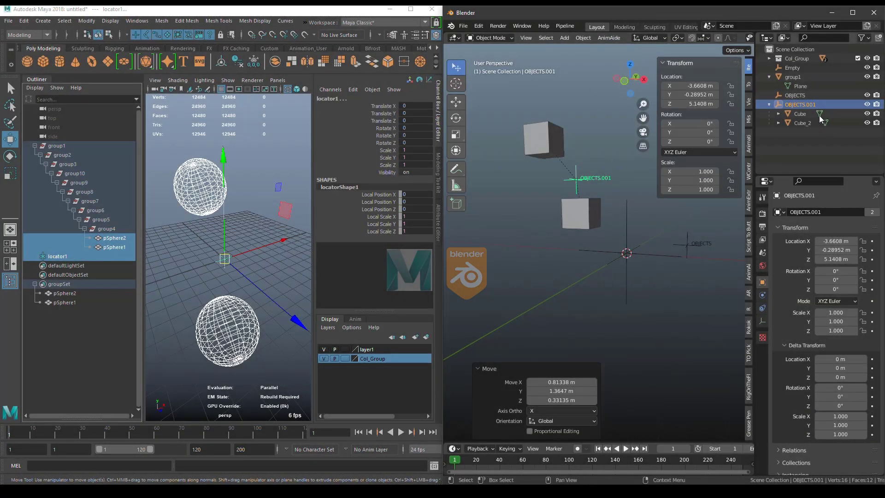
Delete the childless OBJECTS empty from the Blender scene
{"action": "left_click", "coordinate": [624, 269]}
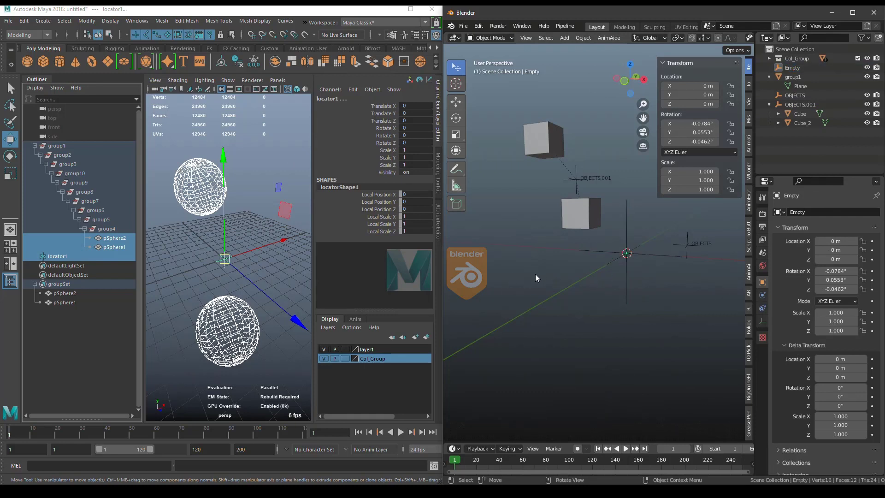
{"action": "middle_click_drag", "start_coordinate": [535, 273], "coordinate": [697, 162]}
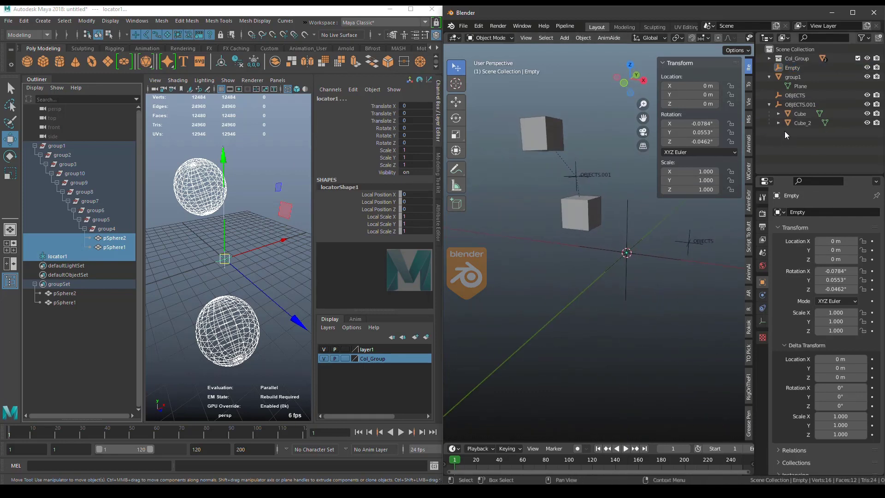
{"action": "left_click", "coordinate": [779, 96]}
{"action": "key", "text": "Delete"}
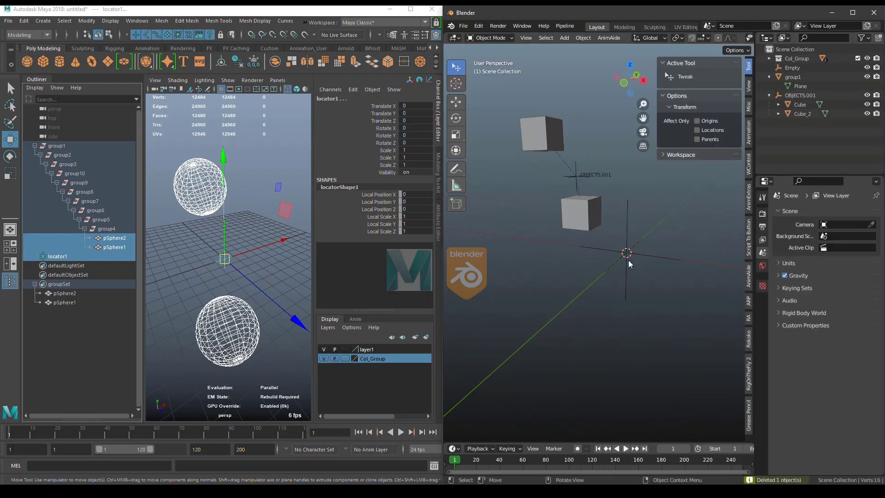
In Maya, move pSphere2 to about -1.48, -1.65, -0.1 and select the nested groups group10 and group9
{"action": "left_click", "coordinate": [580, 211]}
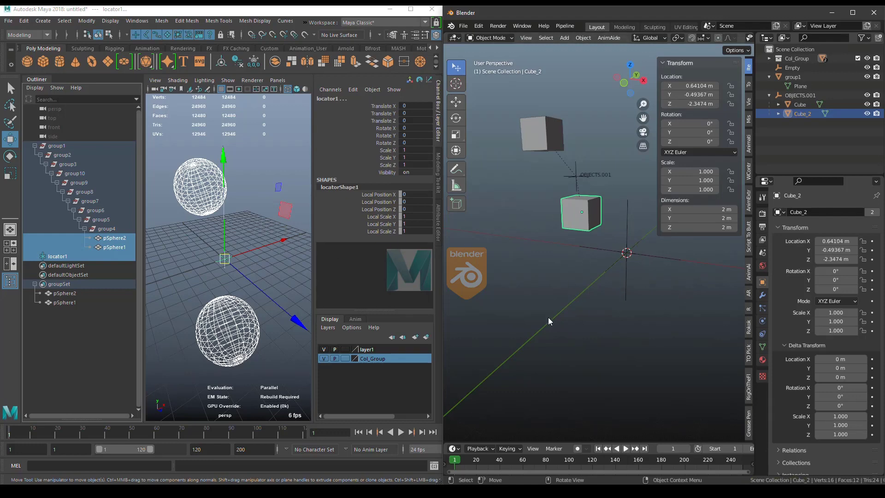
{"action": "left_click", "coordinate": [576, 281]}
{"action": "left_click", "coordinate": [226, 301]}
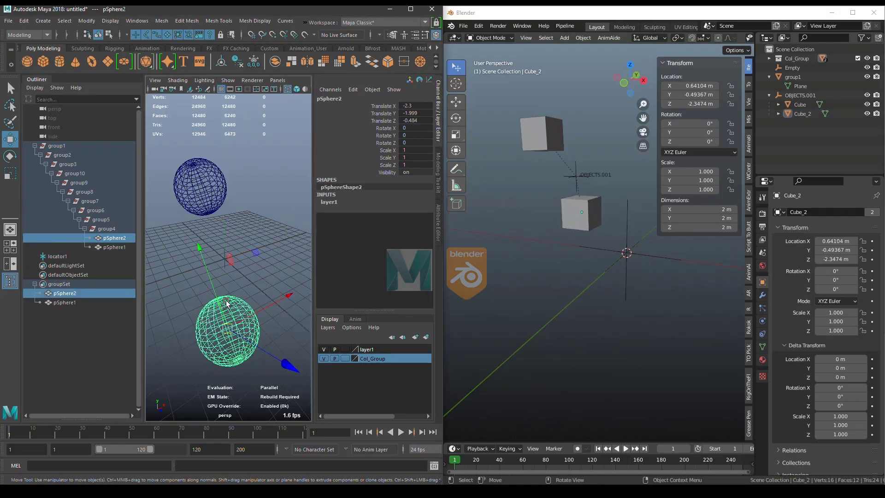
{"action": "left_click_drag", "start_coordinate": [226, 302], "coordinate": [251, 280]}
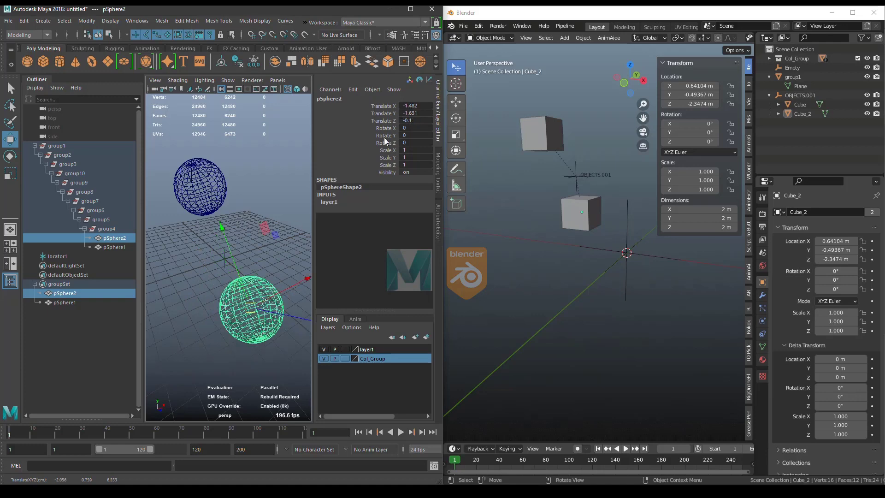
{"action": "left_click", "coordinate": [115, 218]}
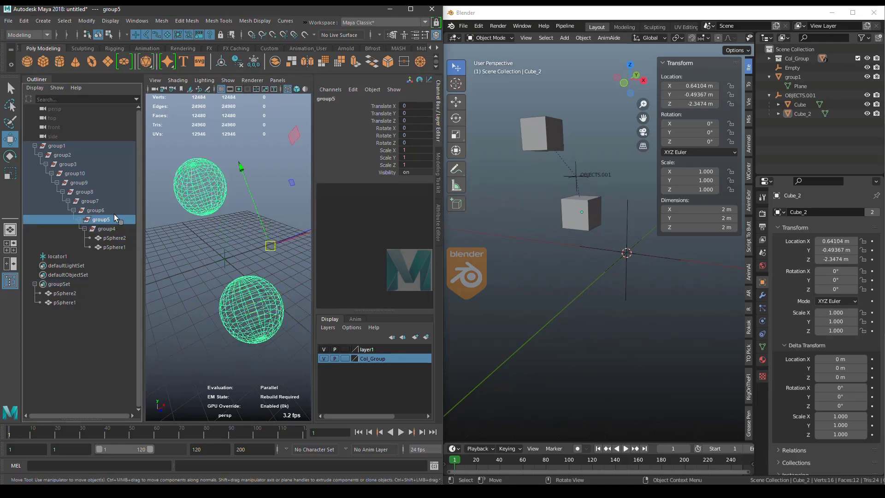
{"action": "left_click_drag", "start_coordinate": [115, 174], "coordinate": [115, 183]}
In Blender, apply Clear Parent Inverse to Cube_2 and deselect it
{"action": "left_click", "coordinate": [575, 220]}
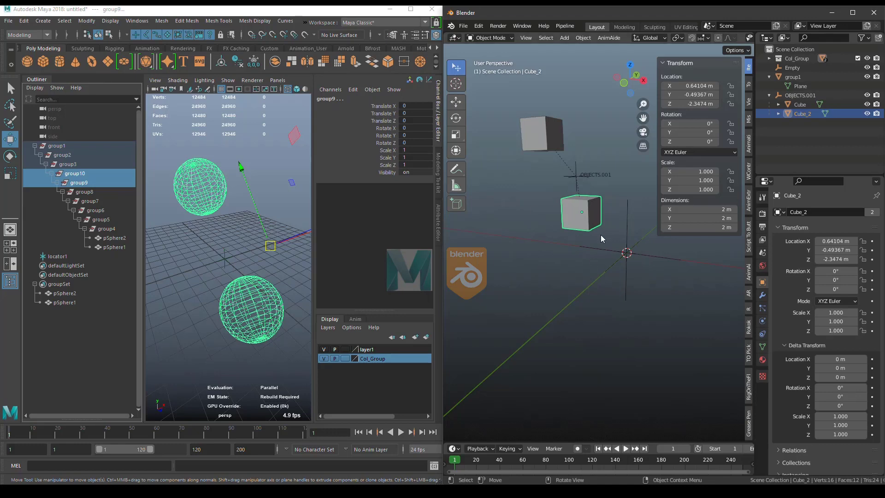
{"action": "left_click", "coordinate": [220, 217]}
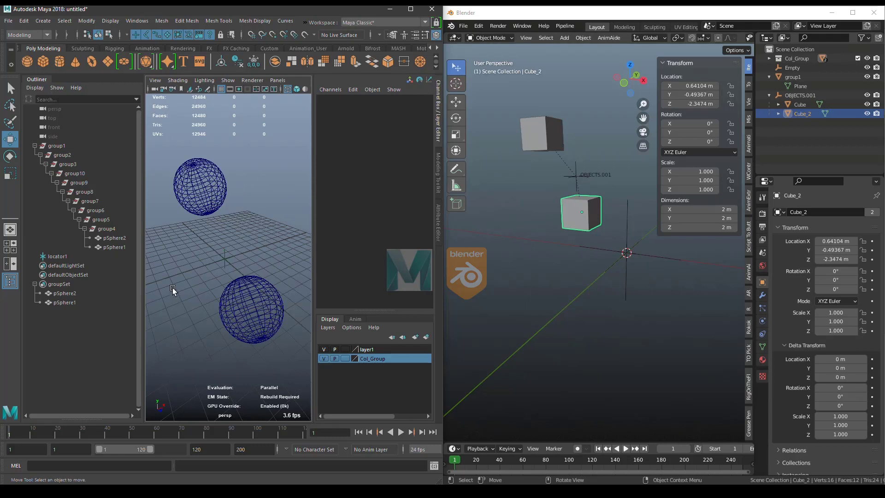
{"action": "right_click", "coordinate": [588, 223]}
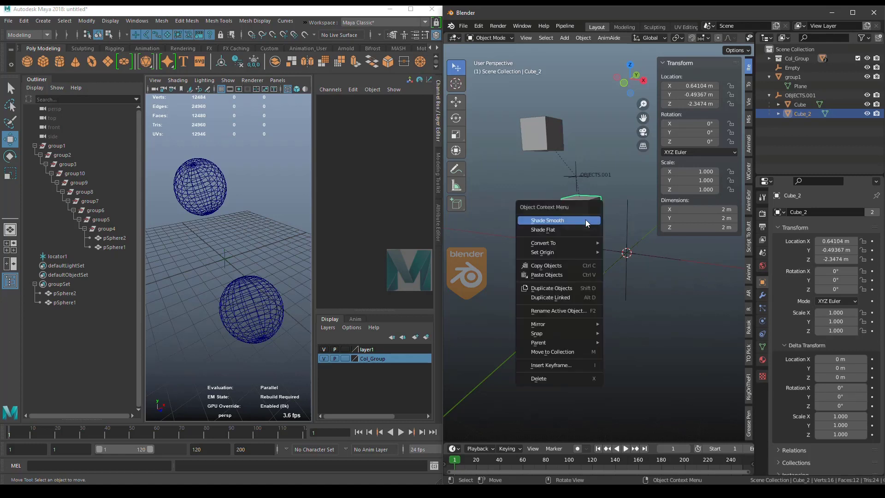
{"action": "left_click", "coordinate": [618, 165]}
{"action": "left_click", "coordinate": [590, 205]}
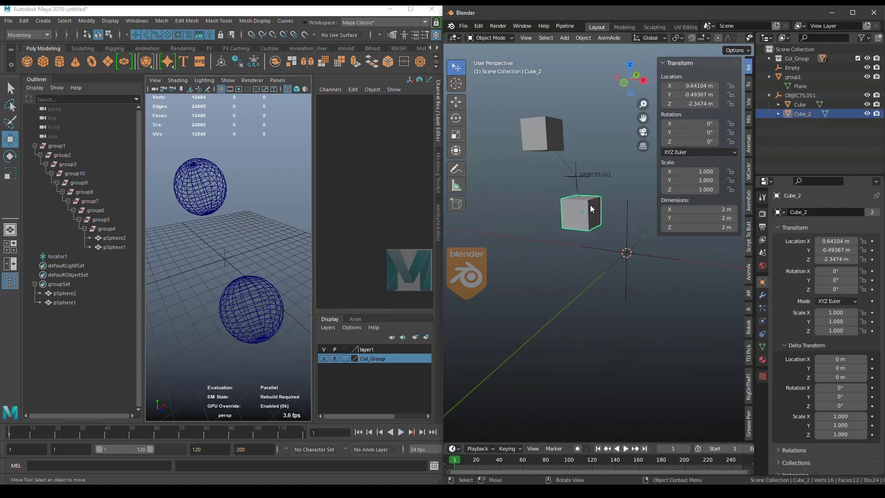
{"action": "key", "text": "alt+p"}
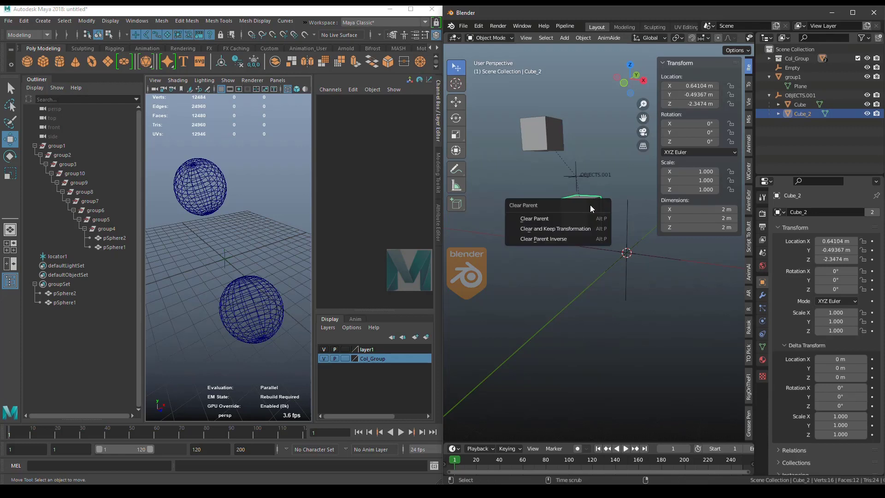
{"action": "left_click", "coordinate": [559, 238]}
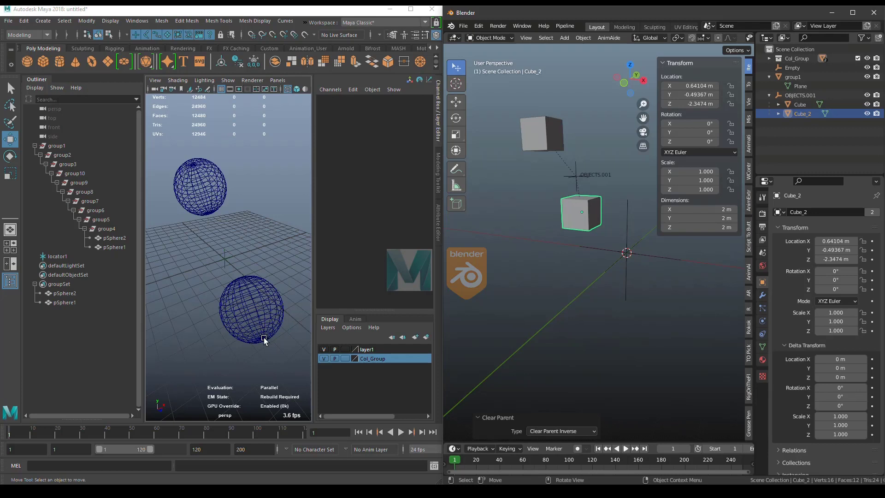
{"action": "left_click", "coordinate": [568, 280]}
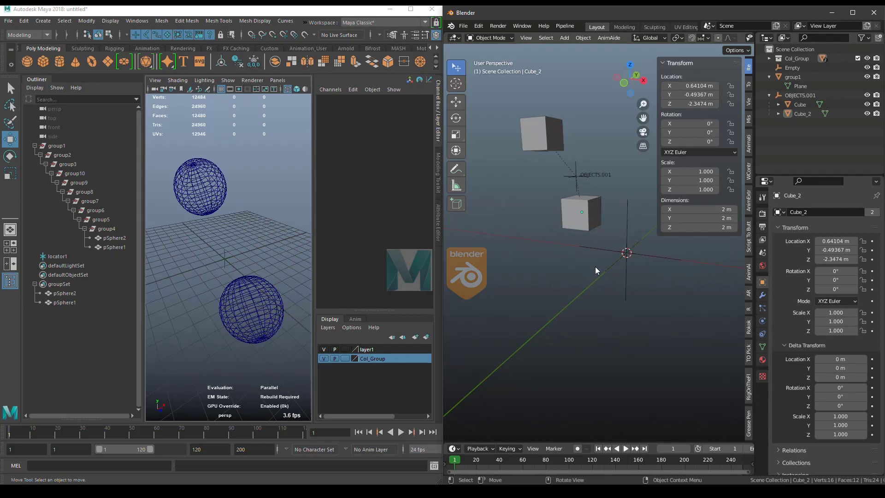
In Maya, set Translate X, Y and Z of pSphere1 to 0
{"action": "left_click", "coordinate": [220, 194]}
{"action": "left_click_drag", "start_coordinate": [220, 193], "coordinate": [246, 211]}
{"action": "left_click_drag", "start_coordinate": [408, 123], "coordinate": [417, 107]}
{"action": "type", "text": "0"}
{"action": "key", "text": "Return"}
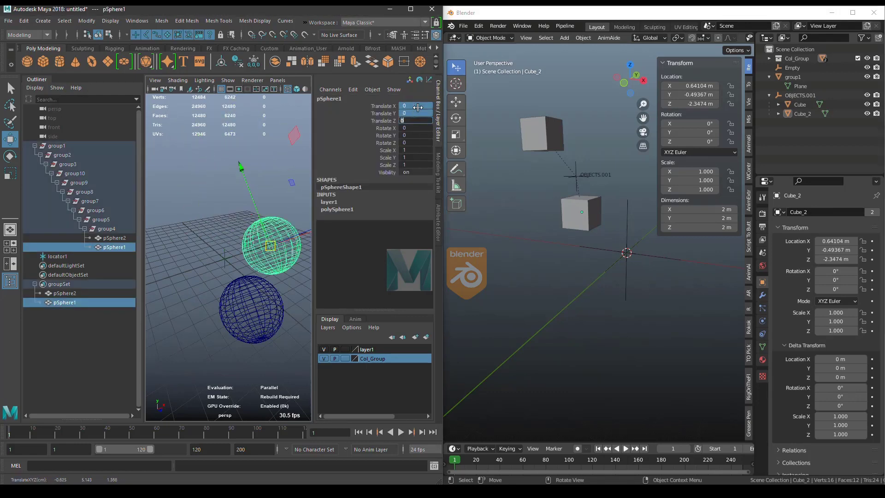
Raise group4 to about 3.0 in Translate Y and move pSphere1 within it to about -0.06, -0.47, -0.05
{"action": "left_click", "coordinate": [109, 229]}
{"action": "left_click", "coordinate": [108, 219]}
{"action": "left_click", "coordinate": [112, 230]}
{"action": "left_click_drag", "start_coordinate": [265, 231], "coordinate": [165, 183]}
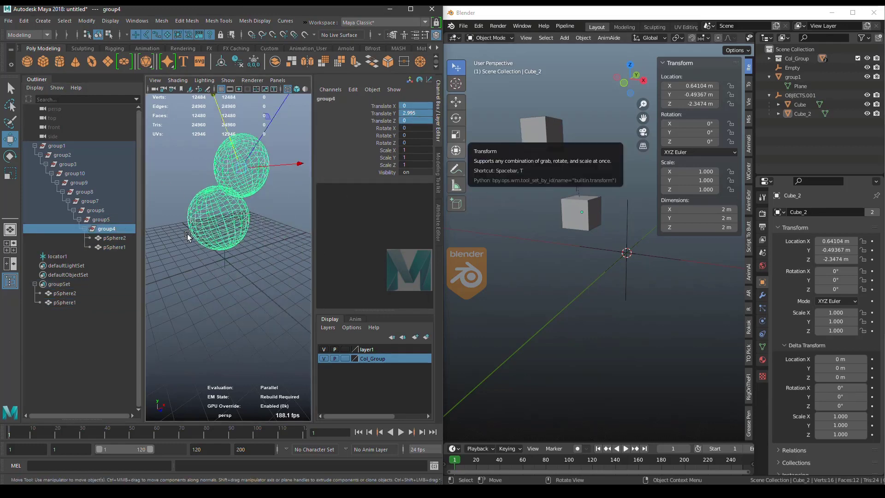
{"action": "left_click", "coordinate": [252, 187]}
{"action": "left_click_drag", "start_coordinate": [241, 169], "coordinate": [244, 181]}
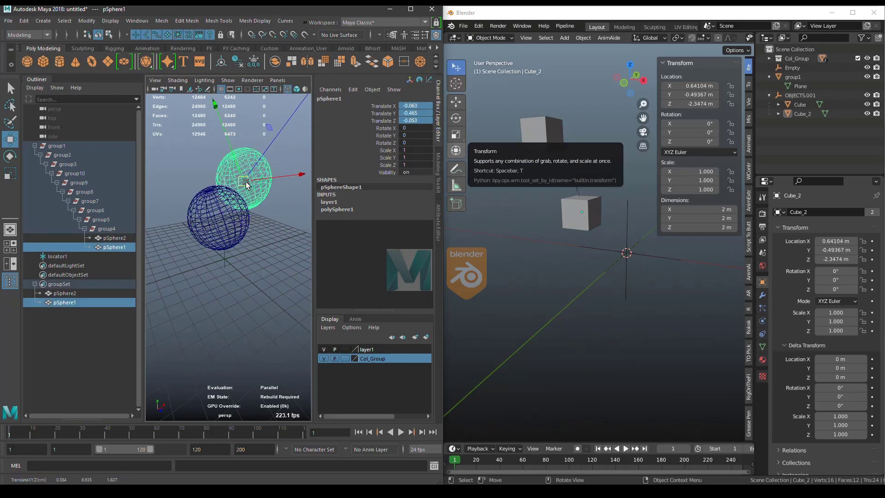
In Blender, add a single-bone armature with a 1 m radius at the world origin
{"action": "scroll", "coordinate": [569, 190], "scroll_direction": "down", "scroll_amount": 2}
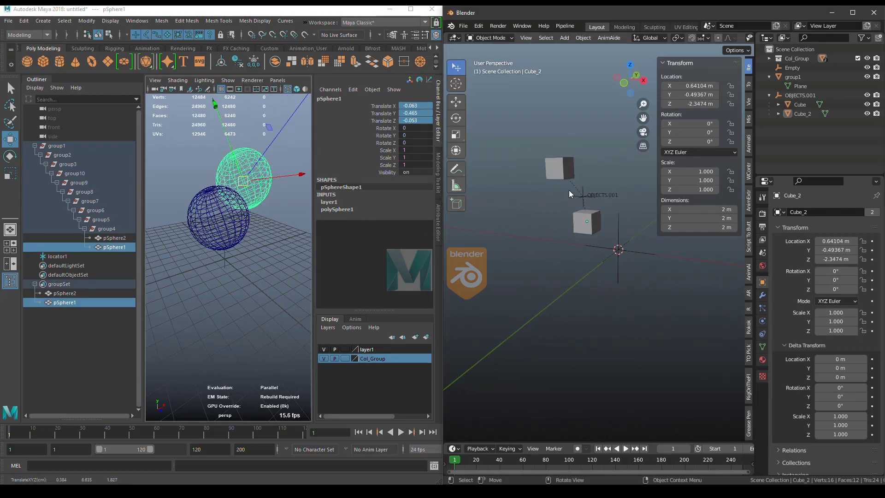
{"action": "middle_click_drag", "start_coordinate": [569, 190], "coordinate": [569, 250], "text": "alt"}
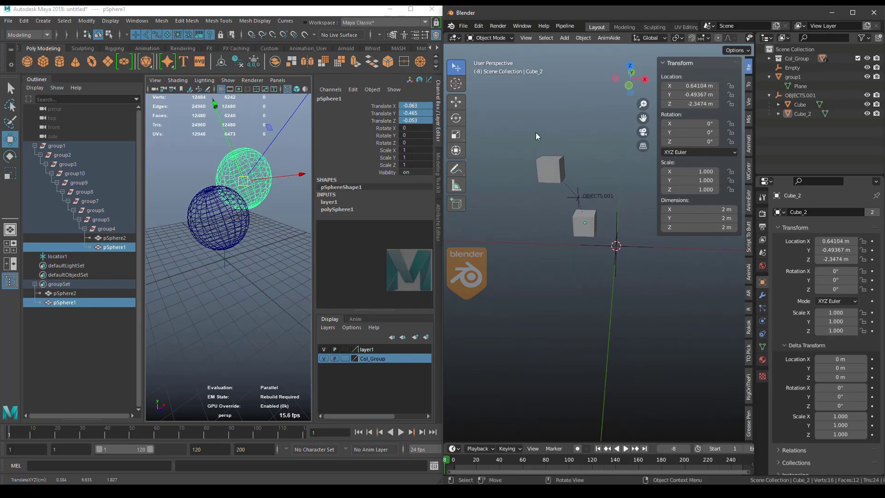
{"action": "left_click", "coordinate": [565, 38]}
{"action": "mouse_move", "coordinate": [570, 47]}
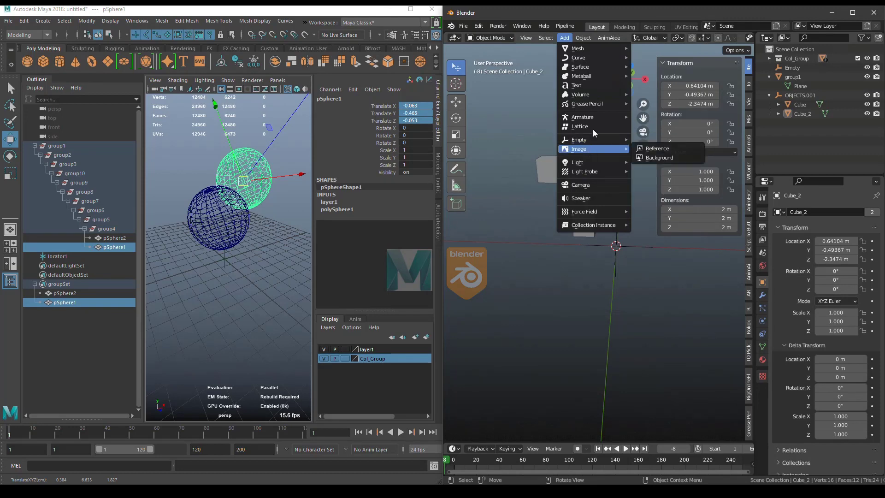
{"action": "mouse_move", "coordinate": [593, 116]}
{"action": "left_click", "coordinate": [651, 116]}
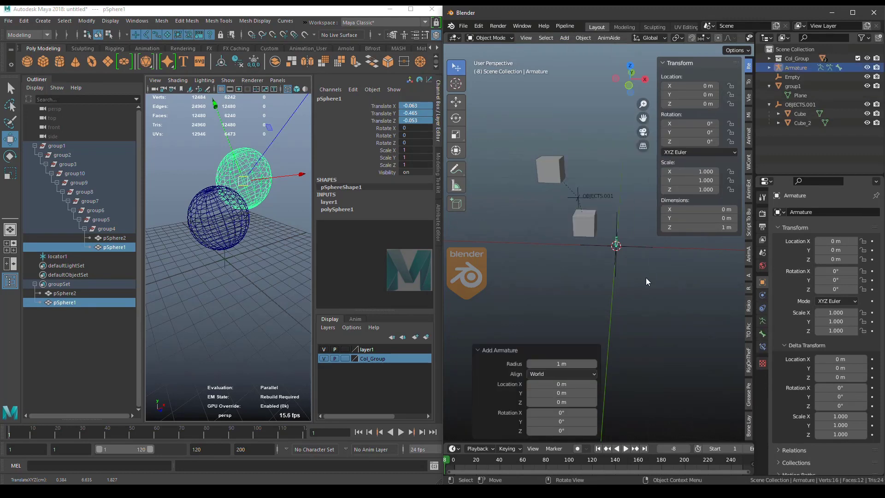
{"action": "key", "text": "KP_Decimal"}
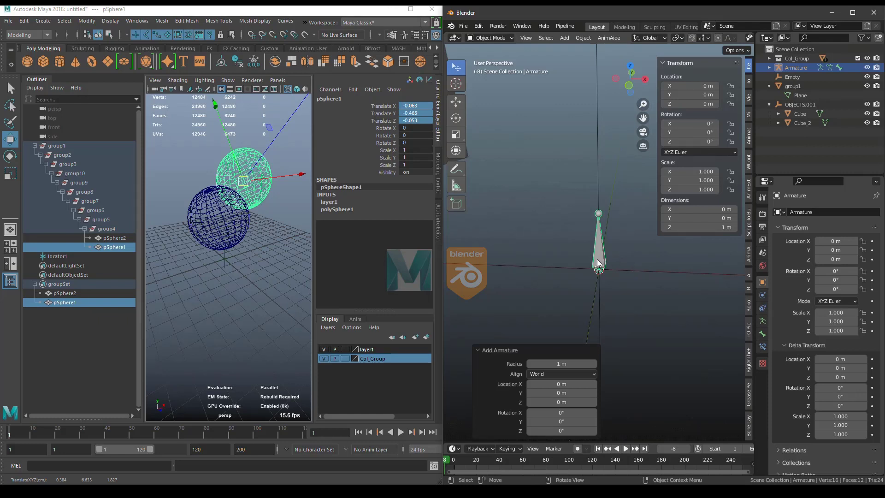
Move the armature to about -2.27, -1.46, -1.49 m
{"action": "key", "text": "g"}
{"action": "left_click", "coordinate": [512, 271]}
{"action": "scroll", "coordinate": [512, 272], "scroll_direction": "down", "scroll_amount": 3}
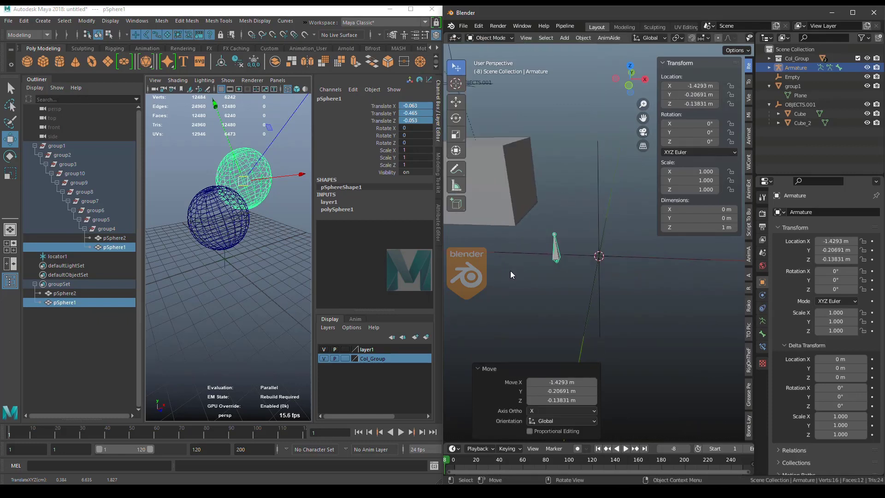
{"action": "middle_click_drag", "start_coordinate": [555, 272], "coordinate": [560, 244]}
{"action": "key", "text": "g"}
{"action": "left_click", "coordinate": [524, 307]}
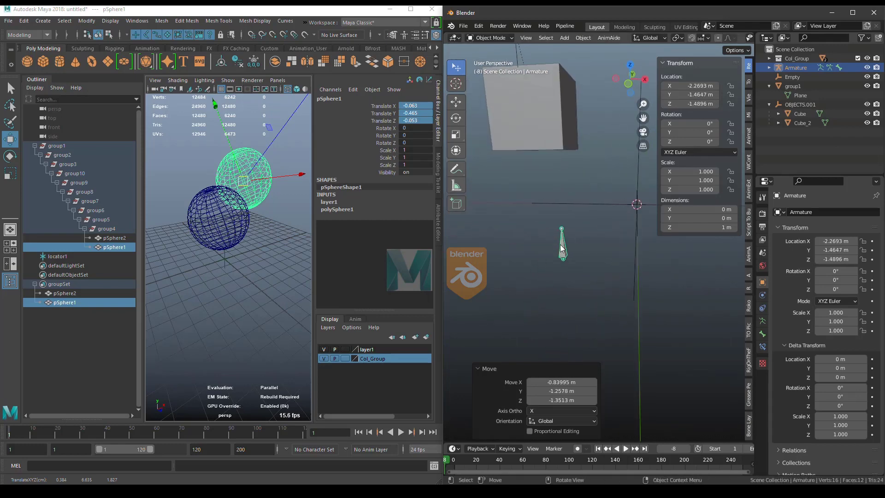
In Pose Mode, move the bone to about 4.33, -0.78, -0.31 m and clear all of its pose transforms
{"action": "left_click", "coordinate": [493, 38]}
{"action": "left_click", "coordinate": [486, 64]}
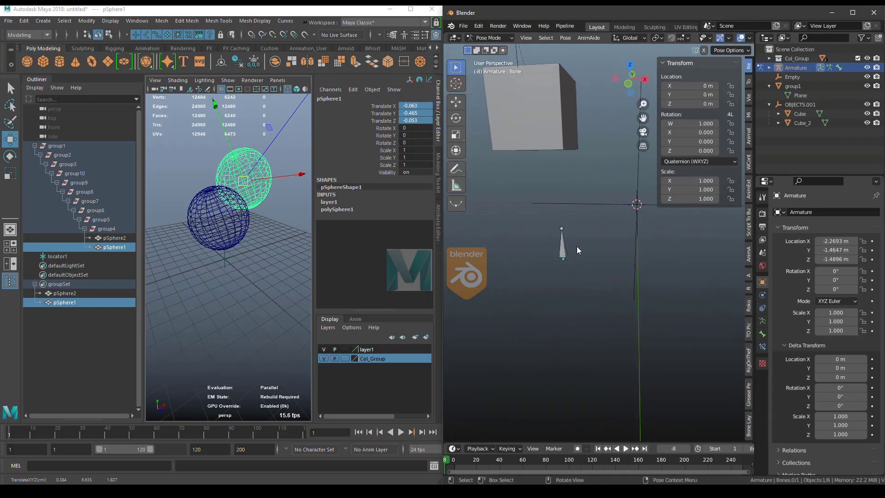
{"action": "left_click", "coordinate": [565, 255]}
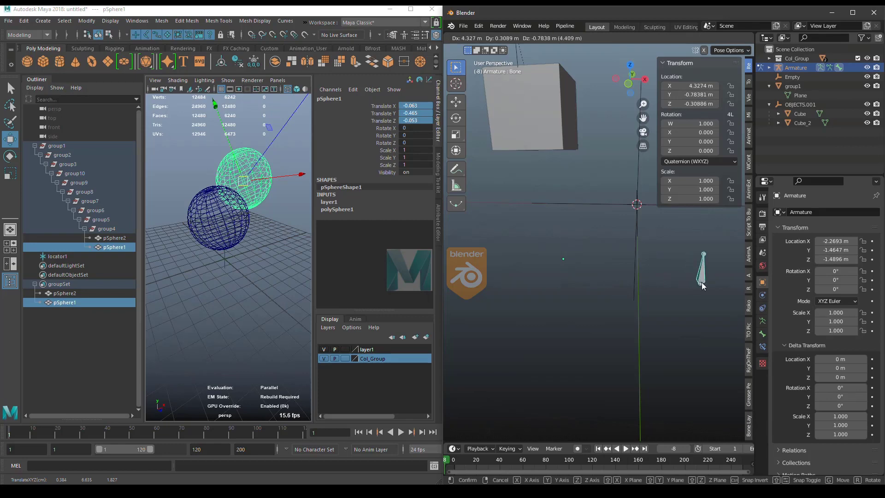
{"action": "left_click", "coordinate": [688, 295]}
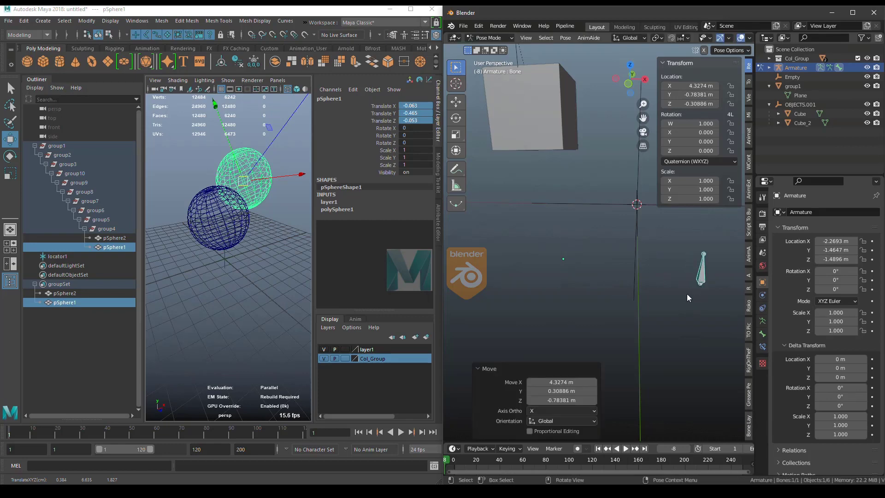
{"action": "left_click", "coordinate": [565, 38]}
{"action": "mouse_move", "coordinate": [586, 58]}
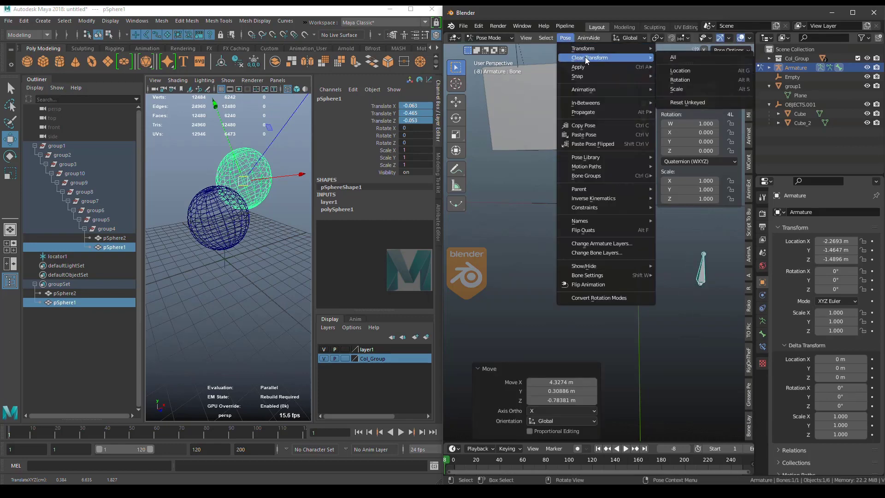
{"action": "left_click", "coordinate": [683, 56]}
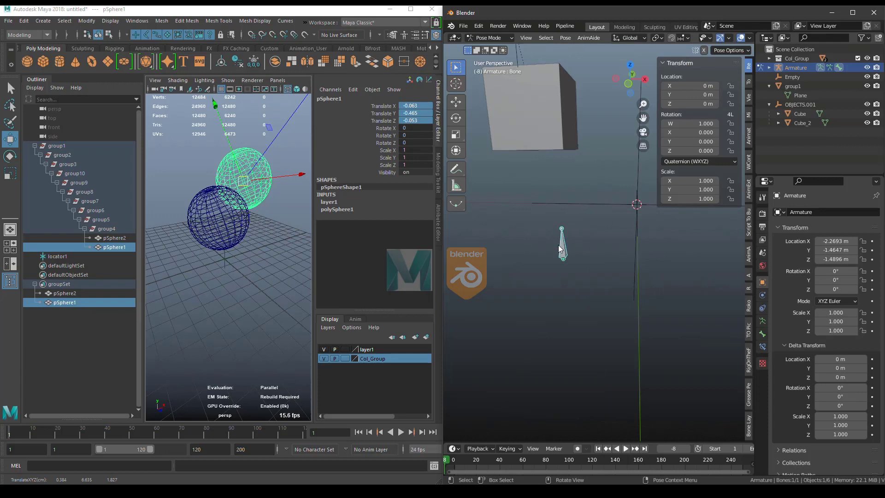
In Edit Mode, rotate the bone about 81° in the view and move it by about 1.16, 0.20, 0.15 m
{"action": "left_click", "coordinate": [482, 38]}
{"action": "left_click", "coordinate": [491, 59]}
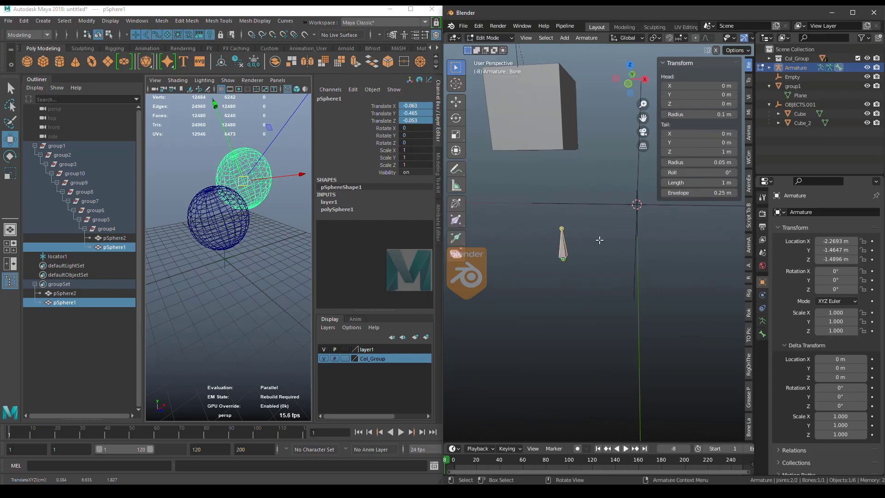
{"action": "key", "text": "r"}
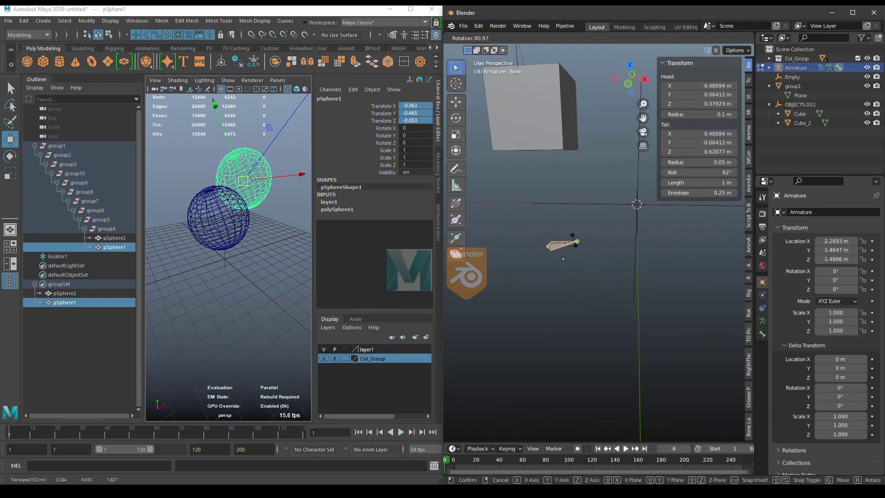
{"action": "left_click", "coordinate": [574, 240]}
{"action": "key", "text": "g"}
{"action": "left_click", "coordinate": [612, 235]}
Return to Pose Mode, move the bone to about 1.67, 3.24, -0.47 m and clear all of its transforms again
{"action": "left_click", "coordinate": [501, 38]}
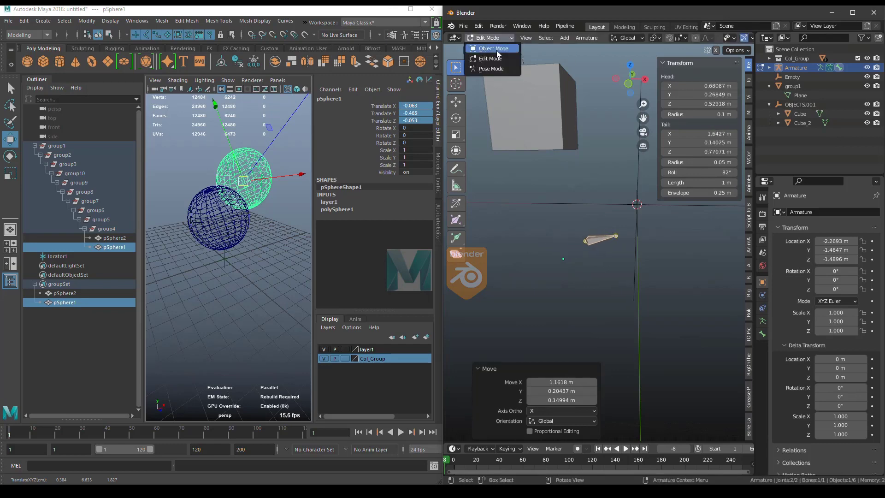
{"action": "left_click", "coordinate": [495, 69]}
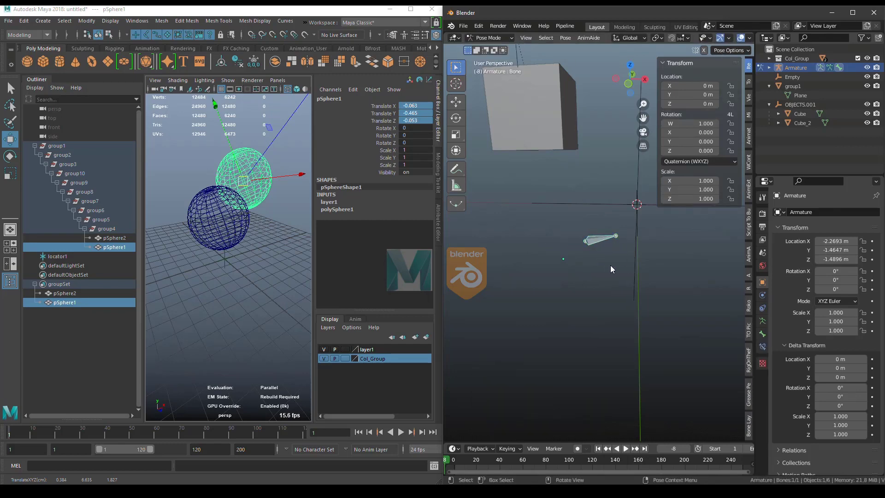
{"action": "key", "text": "g"}
{"action": "left_click", "coordinate": [643, 305]}
{"action": "key", "text": "g"}
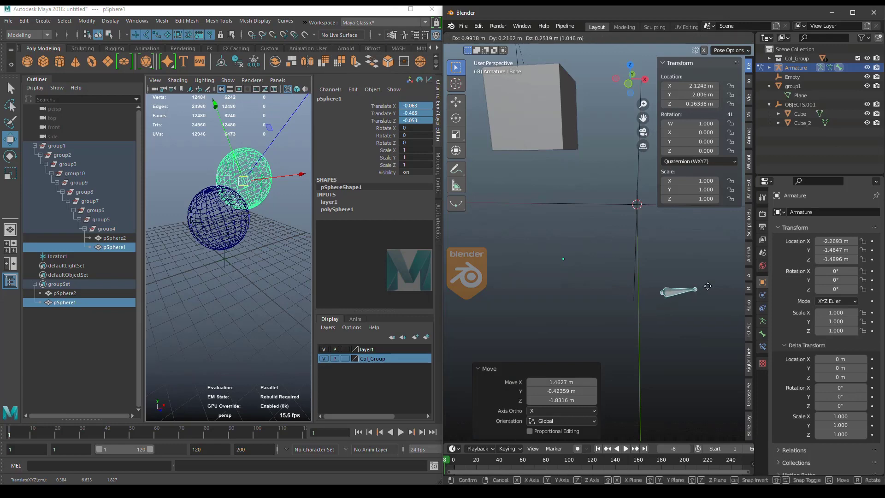
{"action": "left_click", "coordinate": [706, 270]}
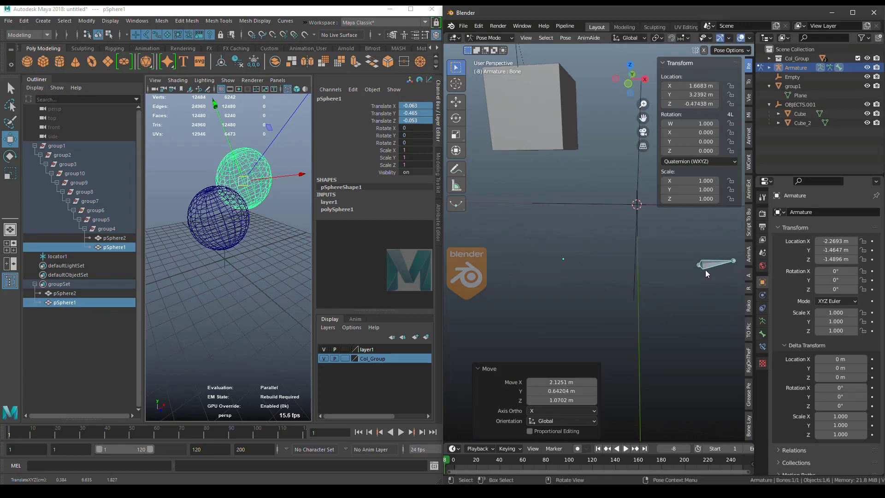
{"action": "left_click", "coordinate": [568, 38]}
{"action": "mouse_move", "coordinate": [600, 58]}
{"action": "left_click", "coordinate": [695, 58]}
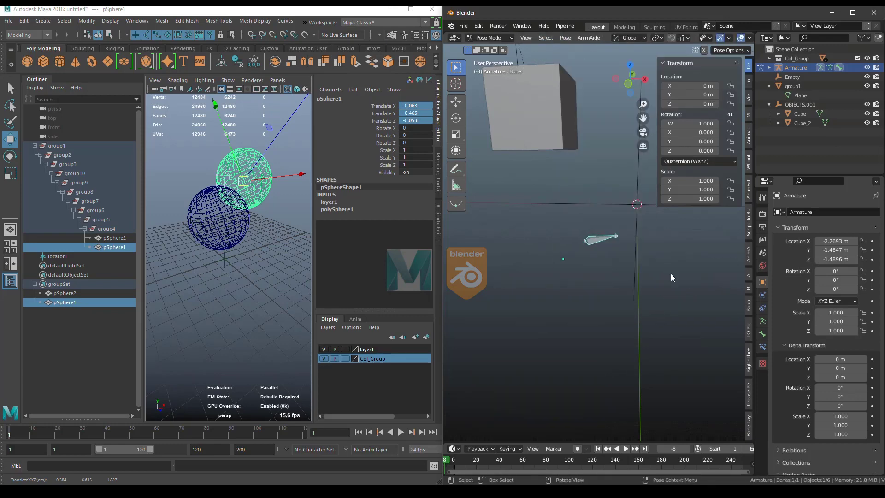
Alternate the armature between Edit Mode and Pose Mode to compare the bone's transform values, finishing in Pose Mode
{"action": "left_click", "coordinate": [488, 39]}
{"action": "left_click", "coordinate": [488, 58]}
{"action": "left_click", "coordinate": [487, 40]}
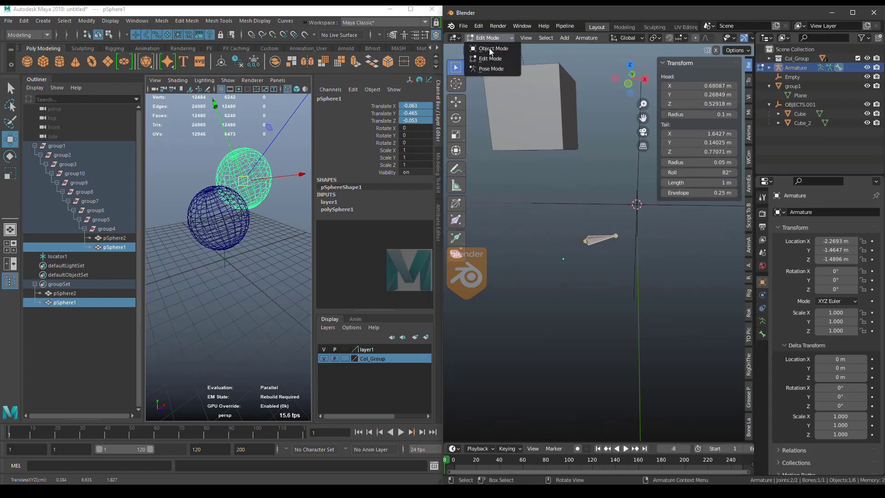
{"action": "left_click", "coordinate": [491, 68]}
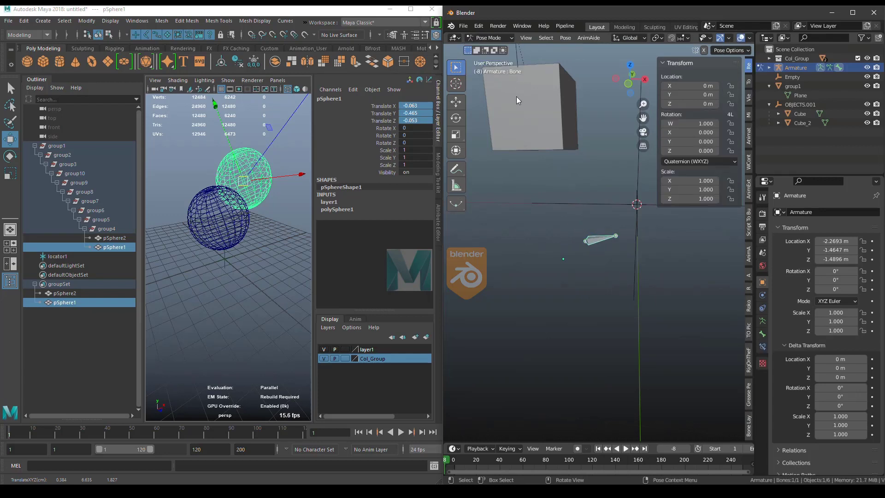
{"action": "left_click", "coordinate": [509, 37]}
{"action": "left_click", "coordinate": [503, 57]}
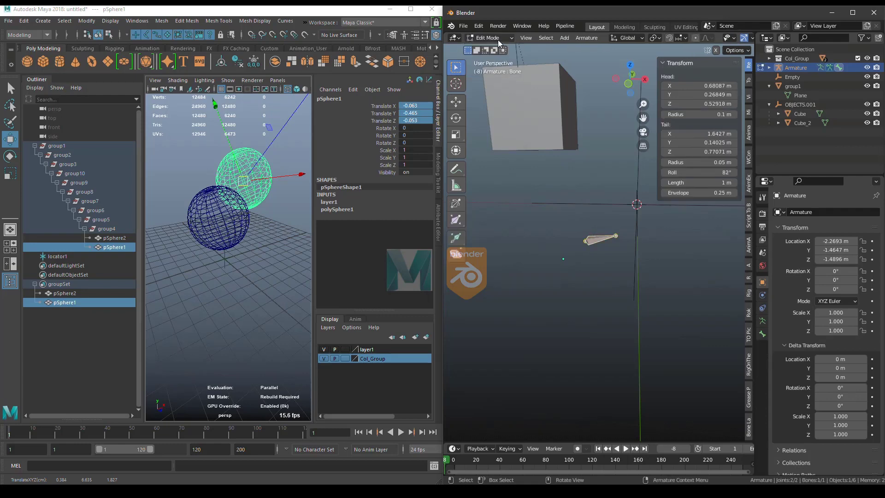
{"action": "left_click", "coordinate": [490, 37]}
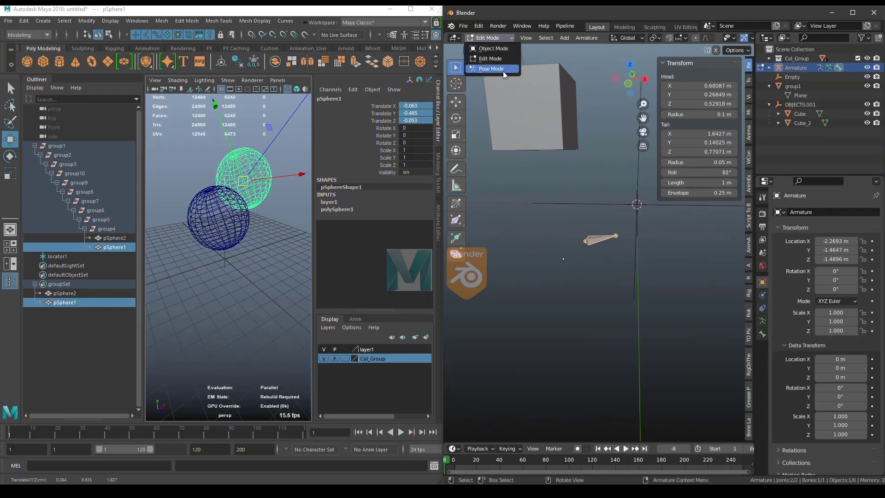
{"action": "left_click", "coordinate": [491, 68]}
In Maya, inspect group5, group6 and group7 and move pSphere2 to about -2.18, -2.96, -0.48 within group4
{"action": "left_click", "coordinate": [116, 237]}
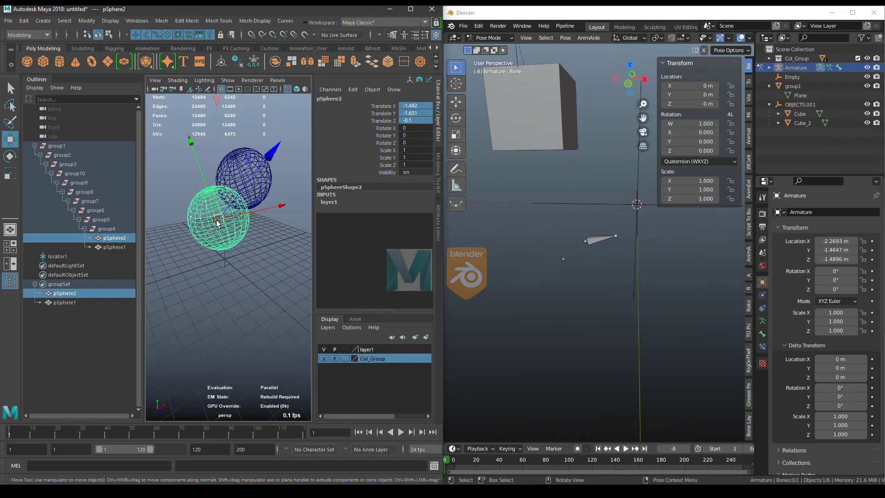
{"action": "left_click_drag", "start_coordinate": [216, 221], "coordinate": [192, 262]}
{"action": "left_click", "coordinate": [101, 218]}
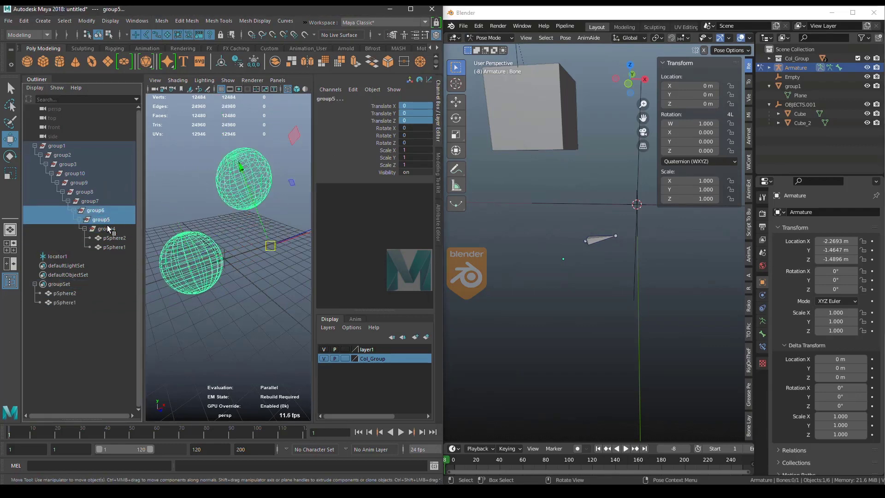
{"action": "left_click", "coordinate": [102, 211]}
{"action": "left_click", "coordinate": [101, 201]}
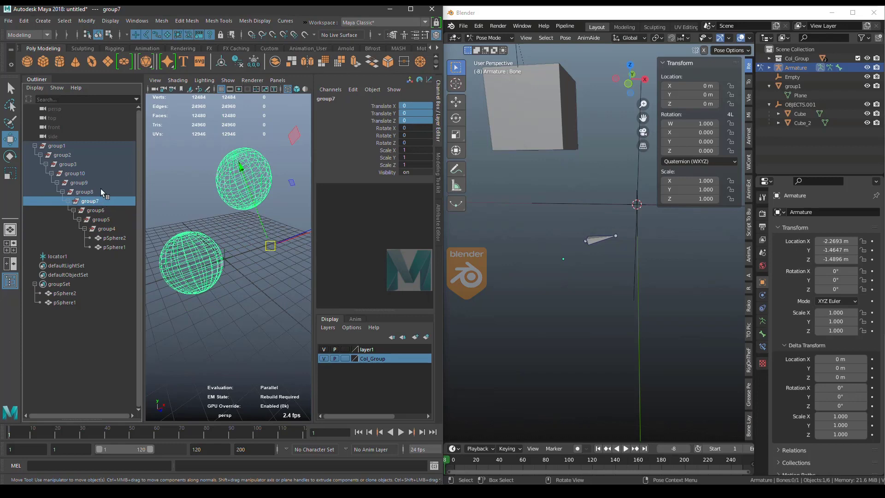
{"action": "left_click", "coordinate": [222, 253]}
{"action": "left_click_drag", "start_coordinate": [192, 262], "coordinate": [209, 267]}
Examine group4's transforms and the nested hierarchy from group1 down to the spheres, comparing it with the single bone in Blender
{"action": "left_click", "coordinate": [110, 229]}
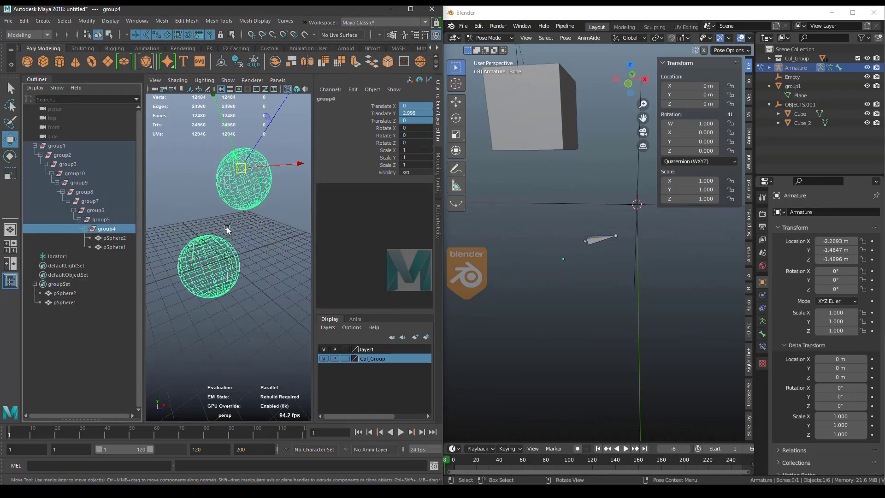
{"action": "left_click", "coordinate": [600, 247]}
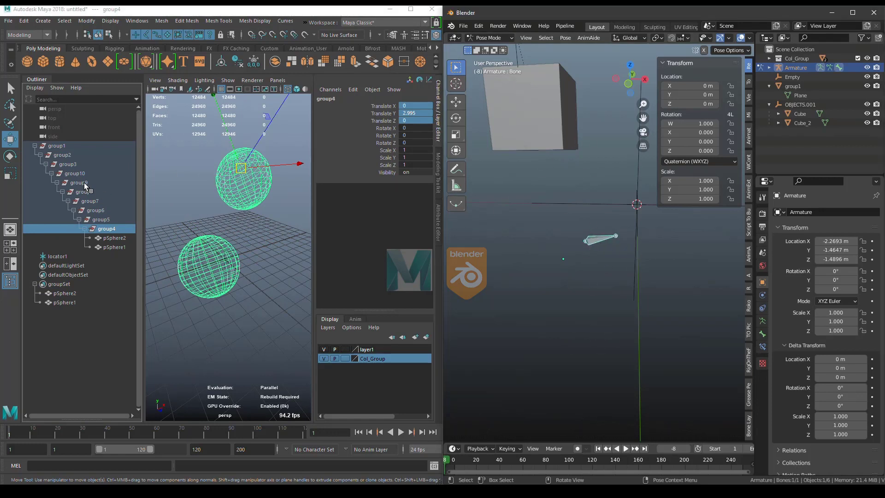
{"action": "left_click_drag", "start_coordinate": [81, 147], "coordinate": [87, 248]}
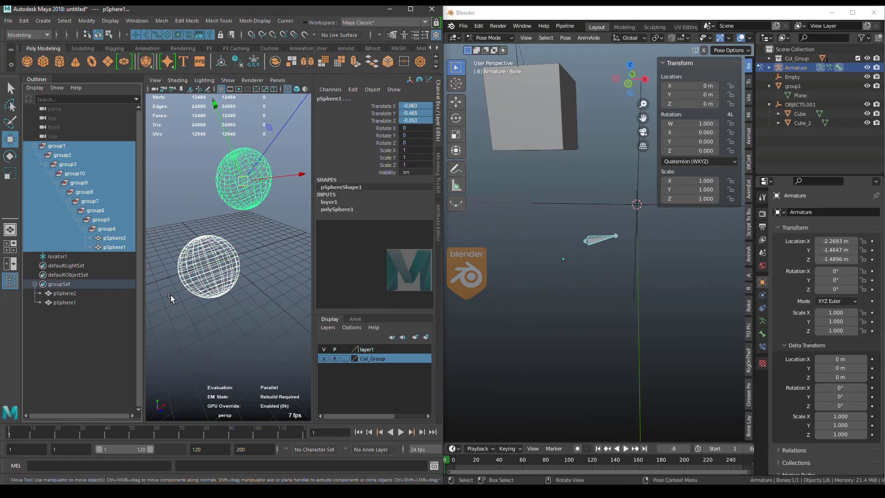
{"action": "left_click", "coordinate": [214, 240]}
In Blender, move the bone in Pose Mode to about 0.40, 2.10, -0.59 m
{"action": "left_click", "coordinate": [573, 262]}
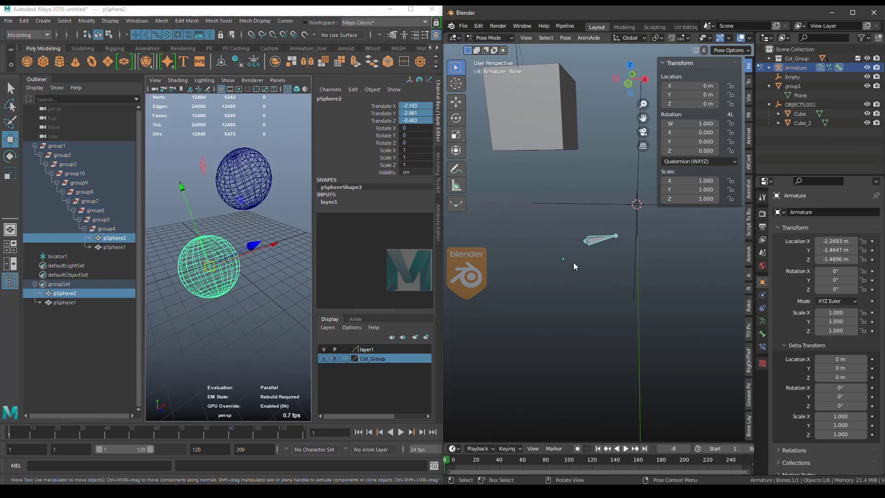
{"action": "left_click", "coordinate": [601, 241]}
{"action": "left_click_drag", "start_coordinate": [599, 242], "coordinate": [672, 230]}
In Edit Mode, rotate the bone's rest position by about 261° in the view
{"action": "left_click", "coordinate": [493, 38]}
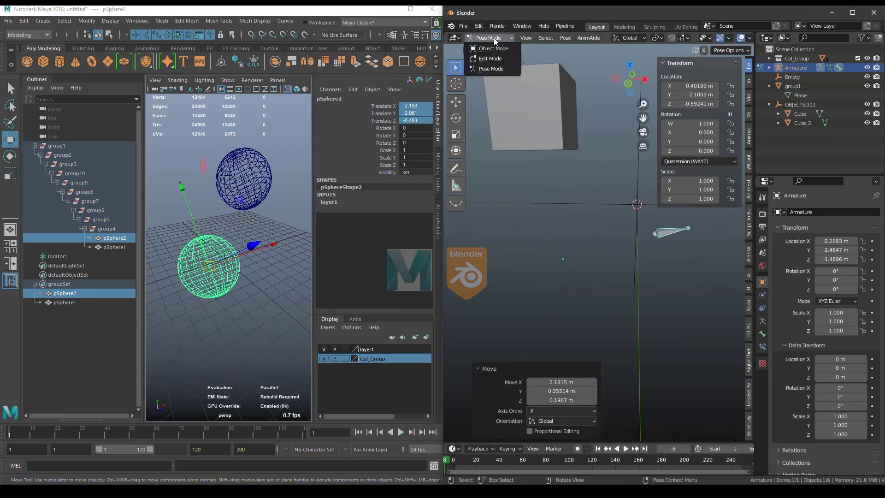
{"action": "left_click", "coordinate": [491, 58]}
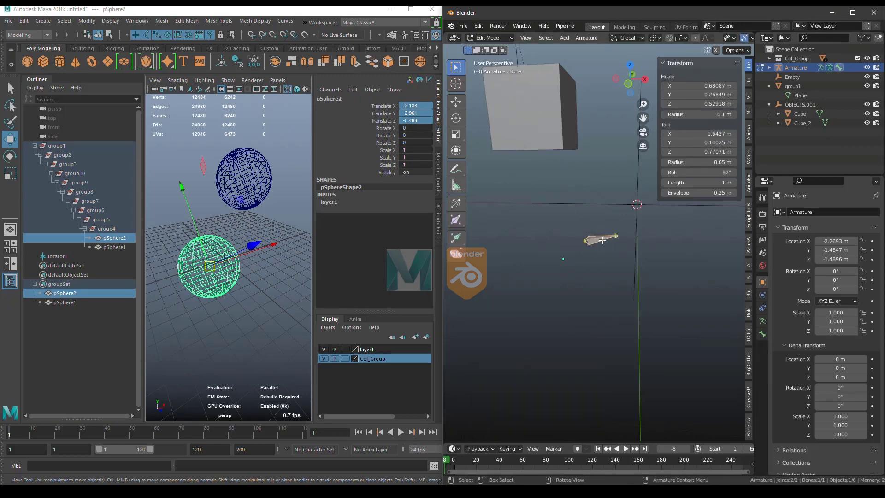
{"action": "key", "text": "r"}
{"action": "left_click", "coordinate": [605, 234]}
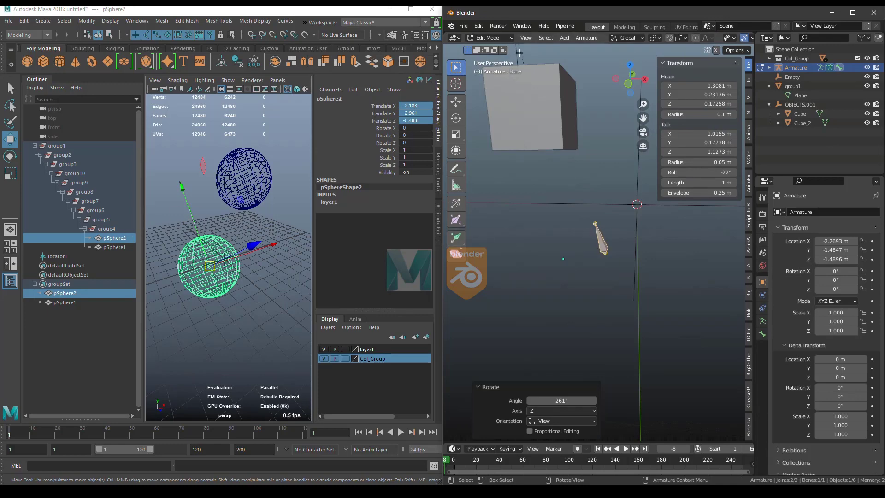
Return to Pose Mode and move the bone to about 1.07, -0.16, -0.02 m
{"action": "left_click", "coordinate": [498, 40]}
{"action": "left_click", "coordinate": [498, 67]}
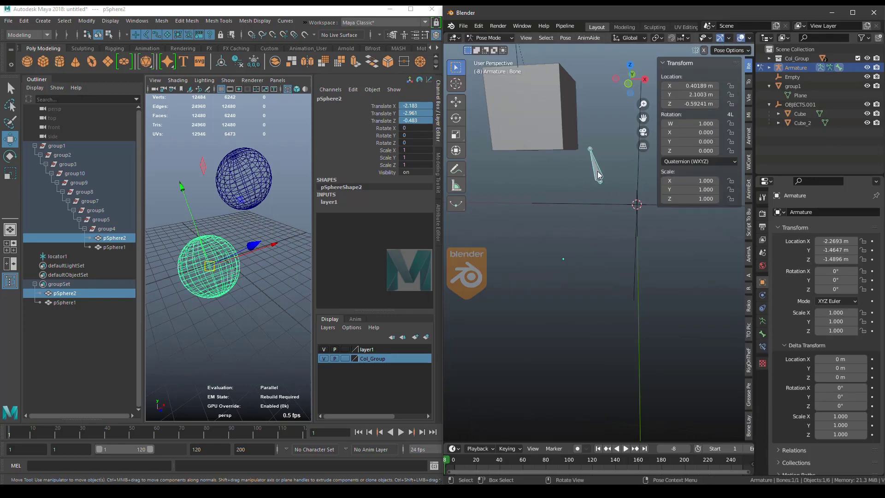
{"action": "left_click_drag", "start_coordinate": [595, 180], "coordinate": [635, 247]}
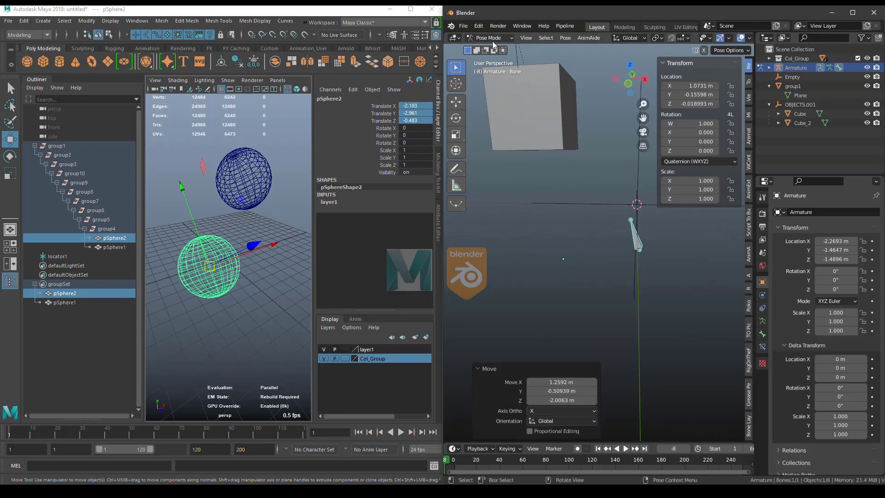
In Edit Mode, move the bone by about -1.79, -0.46, -0.67 m and rotate it about 103° in the view
{"action": "left_click", "coordinate": [492, 40]}
{"action": "left_click", "coordinate": [490, 58]}
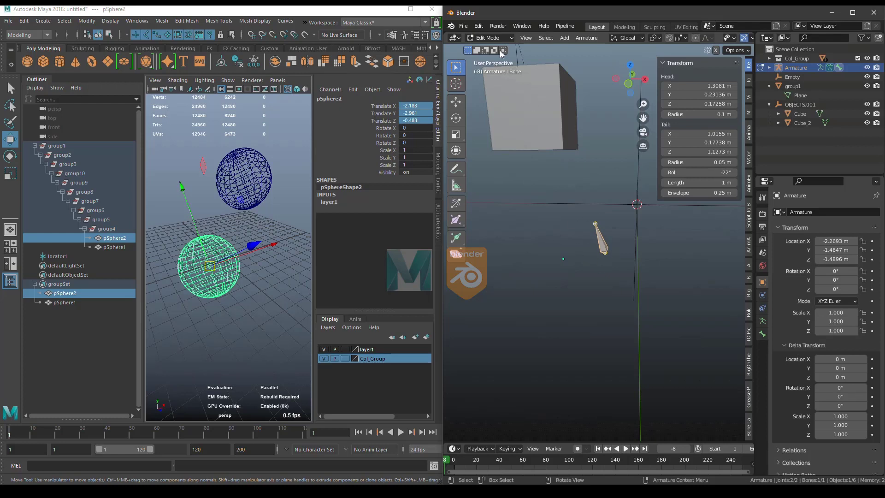
{"action": "key", "text": "g"}
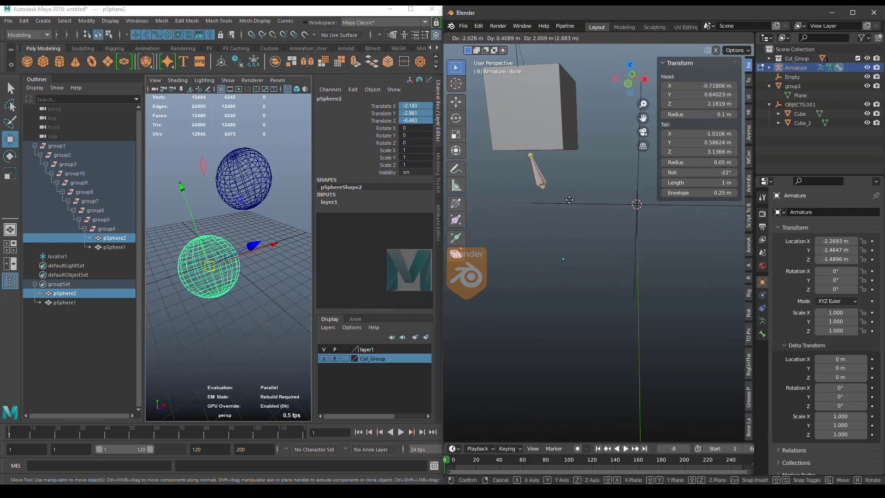
{"action": "left_click", "coordinate": [534, 252]}
{"action": "key", "text": "r"}
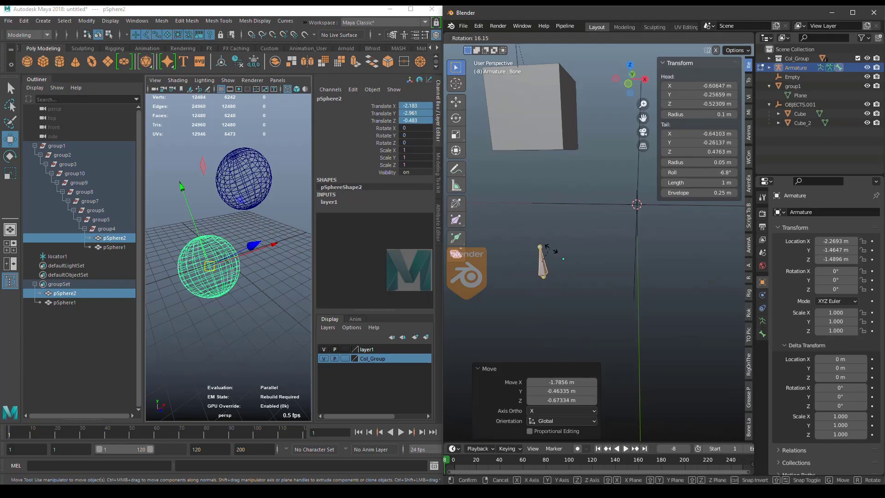
{"action": "left_click", "coordinate": [559, 269]}
Switch back to Pose Mode and move the bone to about 0.78, 1.98, -0.95 m
{"action": "left_click", "coordinate": [502, 39]}
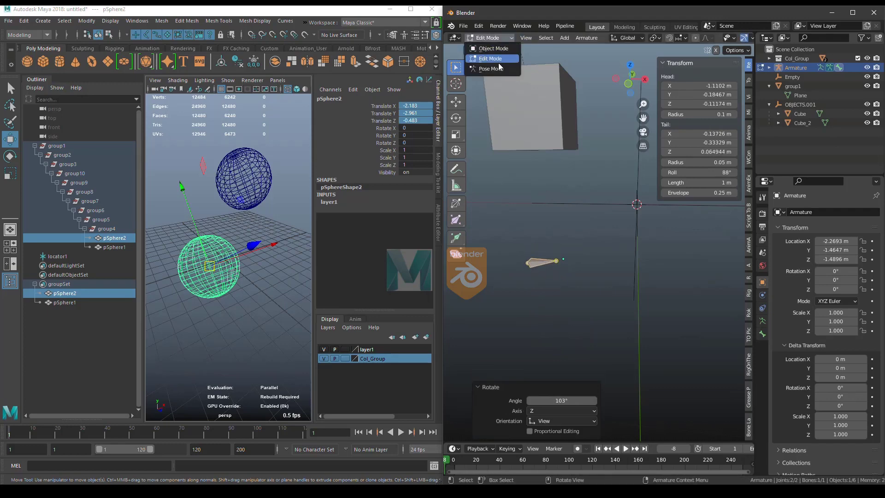
{"action": "left_click", "coordinate": [491, 69]}
{"action": "key", "text": "g"}
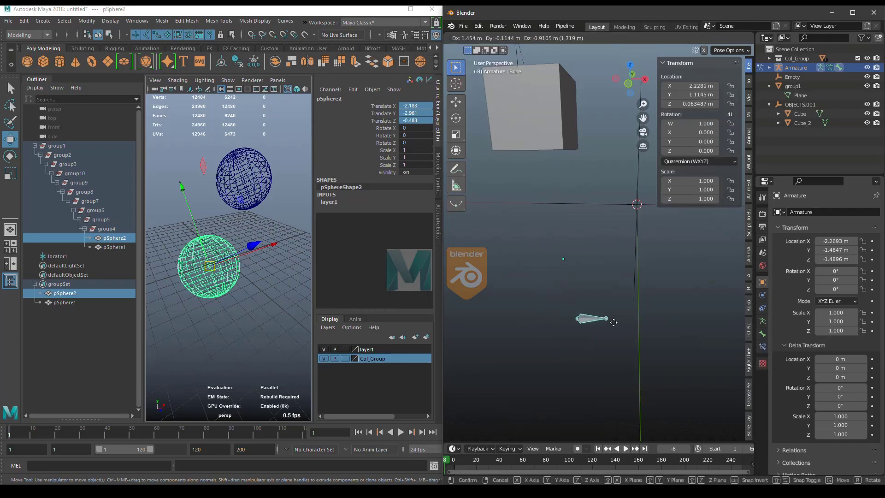
{"action": "left_click", "coordinate": [625, 267]}
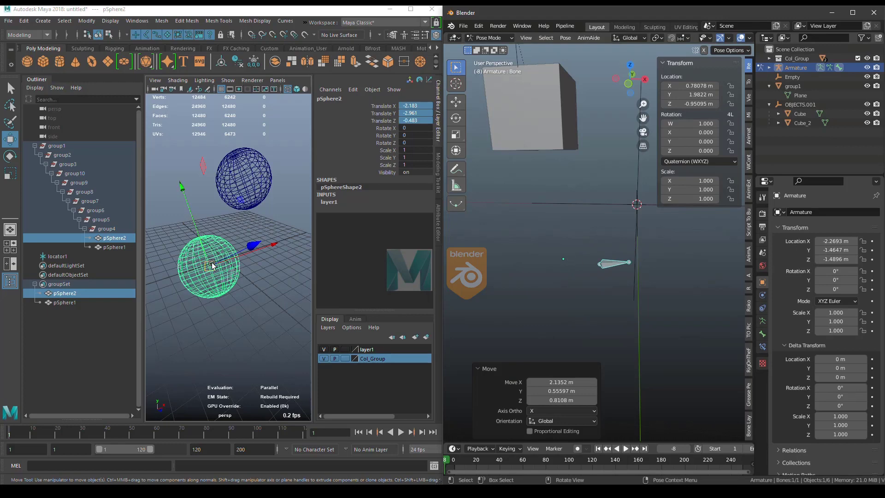
In Maya, move pSphere2 to about -2.94, -2.68, -0.81 within group4
{"action": "left_click_drag", "start_coordinate": [210, 265], "coordinate": [182, 266]}
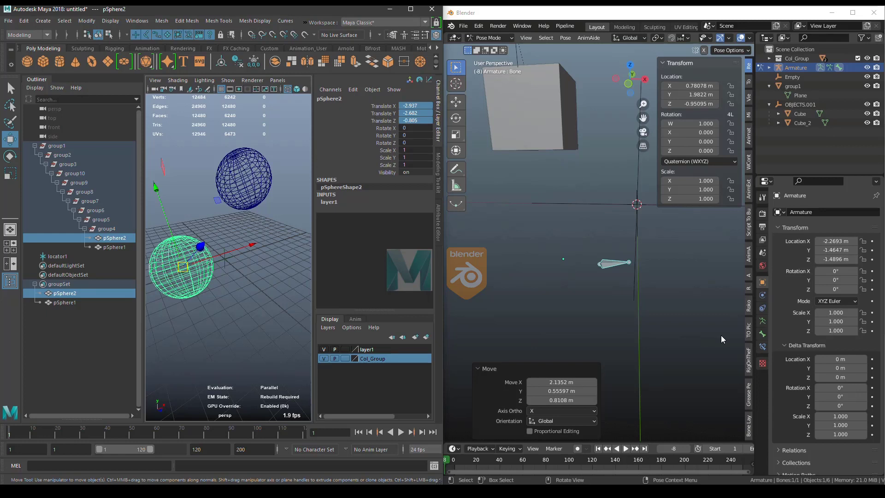
Deselect the bone in Blender, and in Maya move pSphere2 to about -2.80, -2.39, -0.73
{"action": "left_click", "coordinate": [581, 159]}
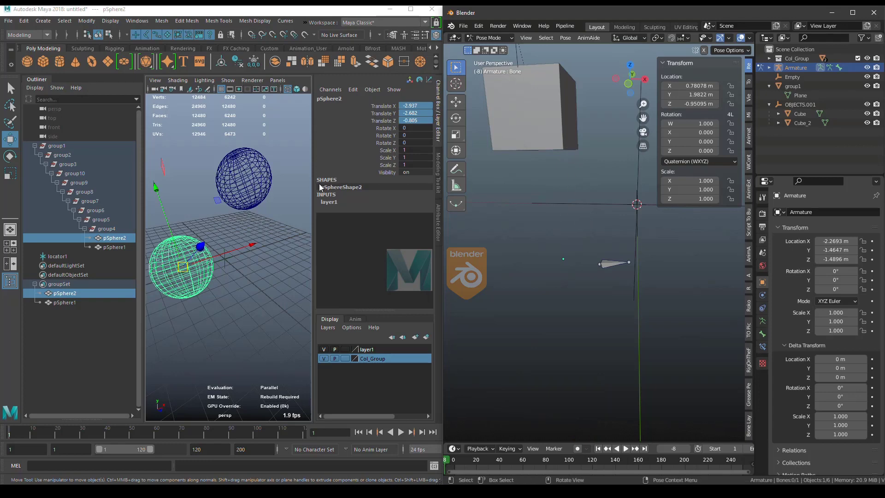
{"action": "left_click_drag", "start_coordinate": [184, 267], "coordinate": [186, 256]}
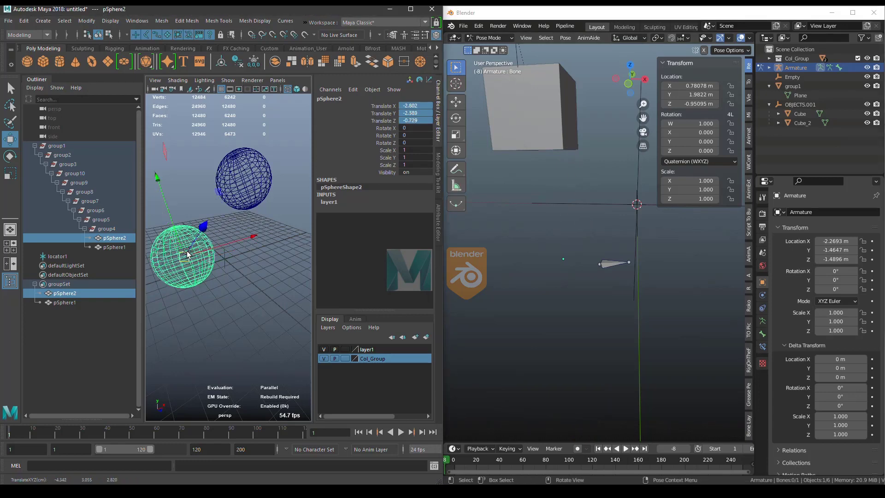
{"action": "left_click", "coordinate": [251, 188]}
{"action": "left_click", "coordinate": [203, 250]}
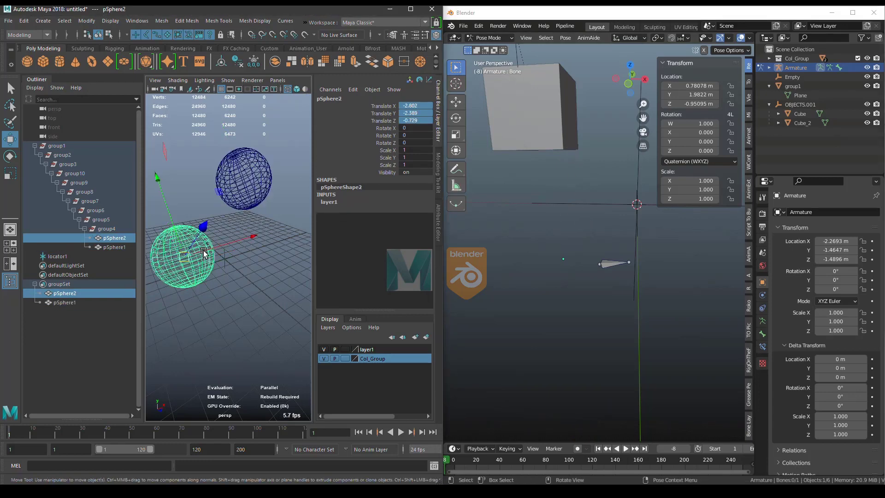
Highlight Maya's nested hierarchy from group10 down to pSphere1, and clear the selection
{"action": "left_click_drag", "start_coordinate": [106, 176], "coordinate": [112, 247]}
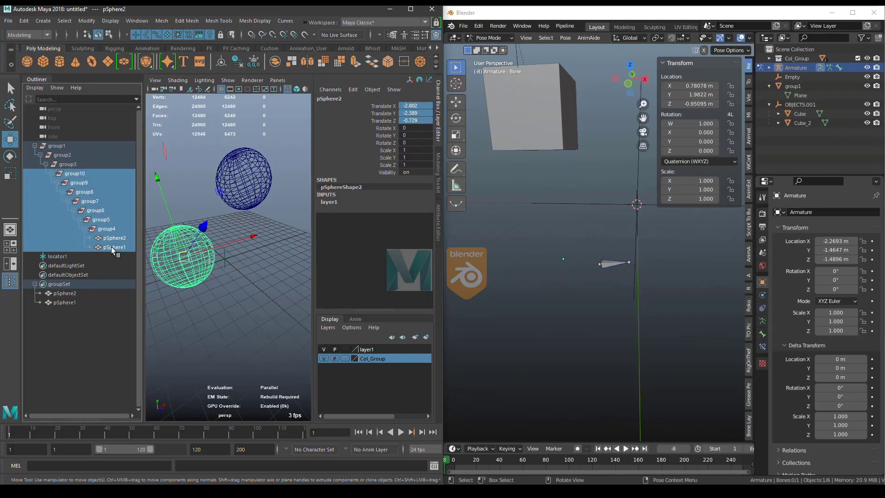
{"action": "left_click", "coordinate": [267, 253]}
{"action": "left_click", "coordinate": [200, 274]}
{"action": "left_click", "coordinate": [266, 287]}
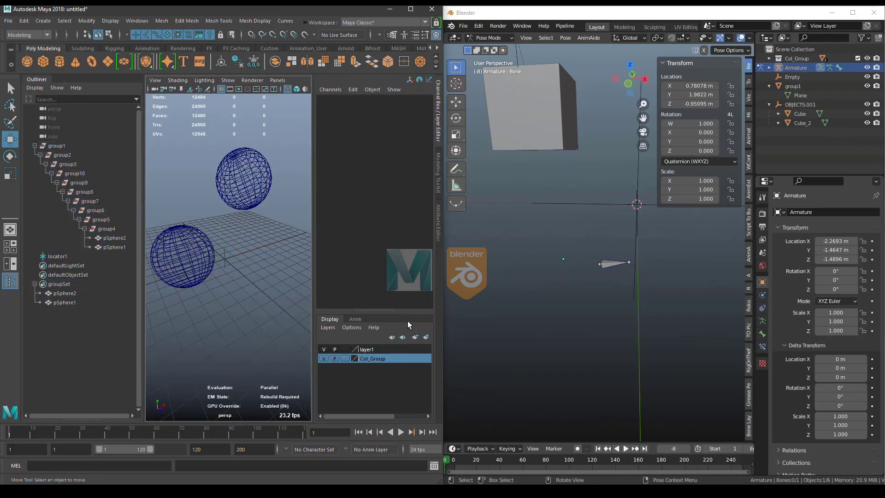
Compare Maya's groupSet members with the Blender bone by selecting pSphere2, the bone and the set's pSphere1 in turn
{"action": "left_click", "coordinate": [61, 285]}
{"action": "left_click", "coordinate": [226, 251]}
{"action": "left_click", "coordinate": [188, 256]}
{"action": "left_click", "coordinate": [616, 263]}
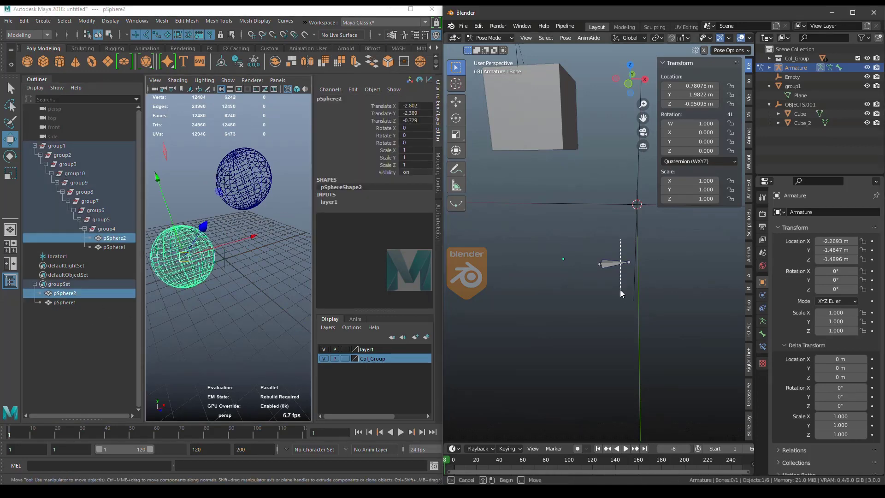
{"action": "left_click", "coordinate": [92, 303]}
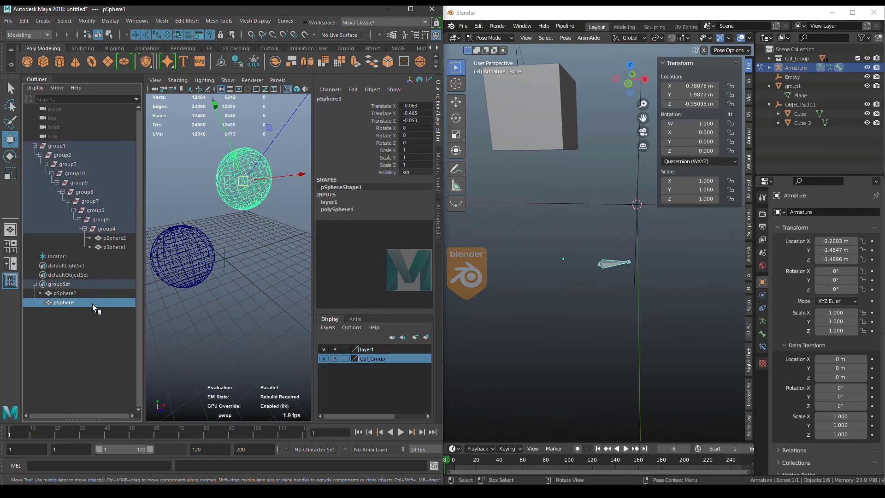
In Blender, add a new collection directly under the Scene Collection
{"action": "left_click", "coordinate": [793, 48]}
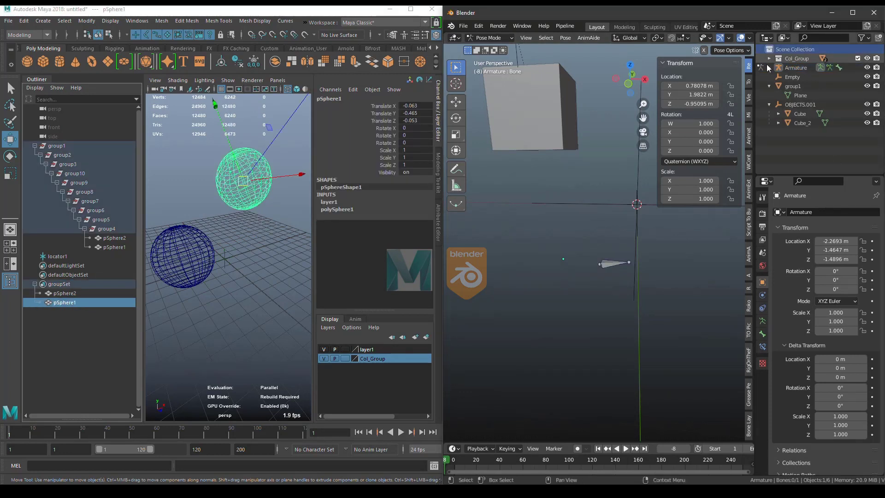
{"action": "right_click", "coordinate": [787, 50]}
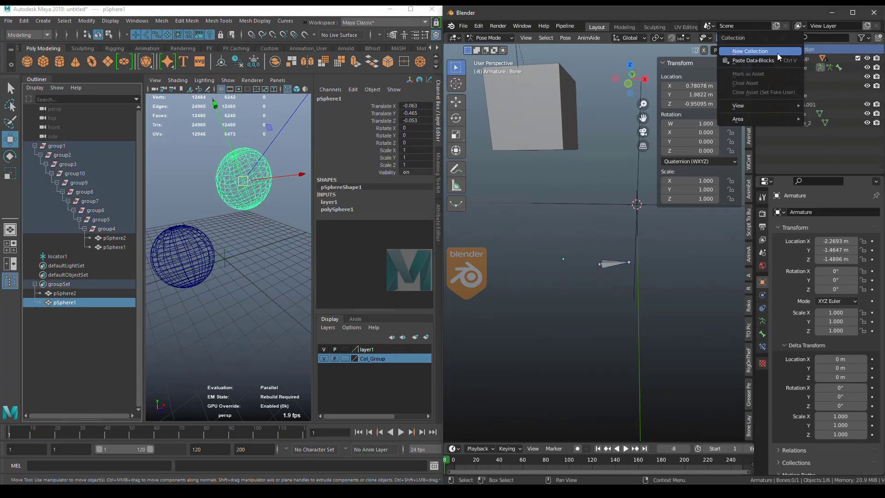
{"action": "left_click", "coordinate": [776, 53]}
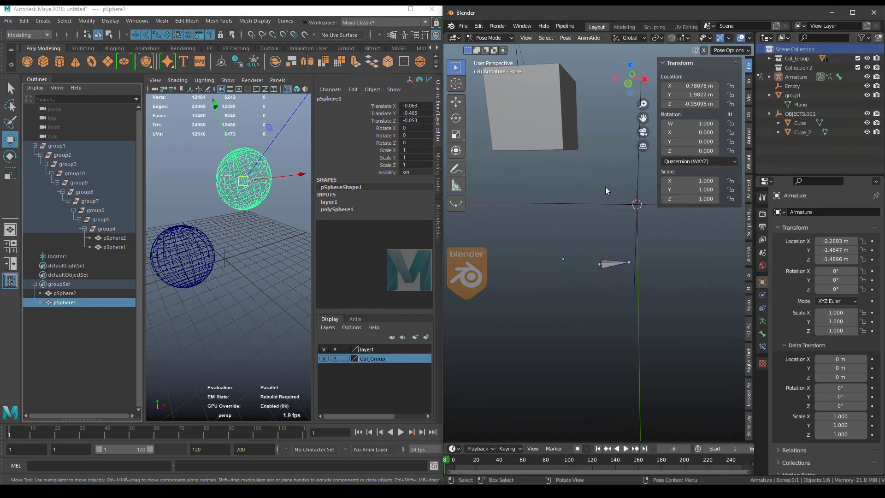
Switch Blender to Object Mode, nudge the lower cube slightly and select the armature
{"action": "scroll", "coordinate": [610, 174], "scroll_direction": "down", "scroll_amount": 4}
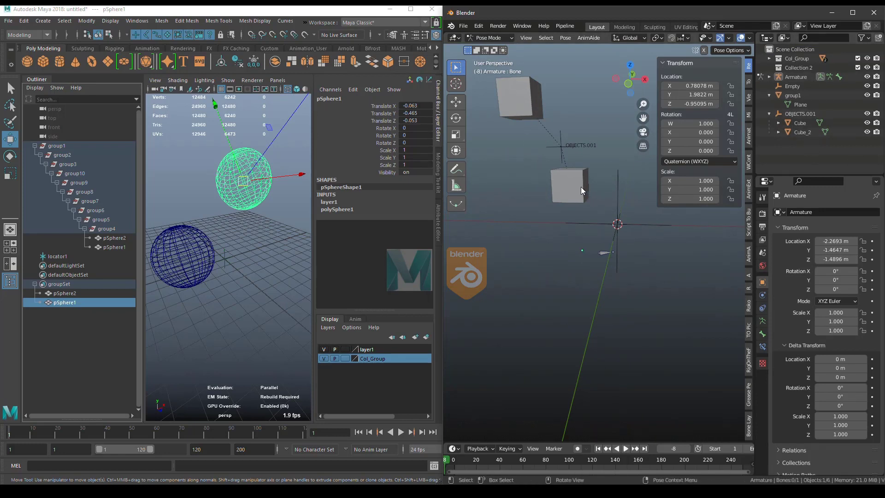
{"action": "left_click", "coordinate": [490, 38]}
{"action": "left_click", "coordinate": [500, 49]}
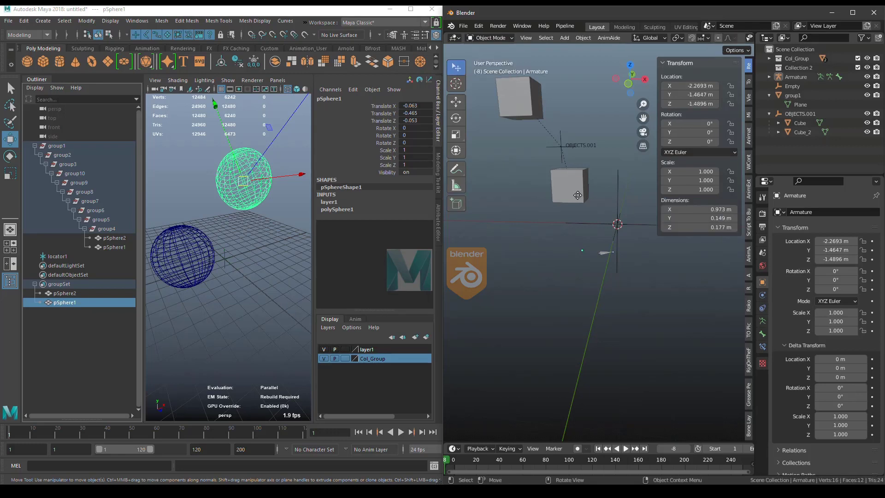
{"action": "left_click_drag", "start_coordinate": [577, 195], "coordinate": [576, 192]}
{"action": "left_click", "coordinate": [604, 253]}
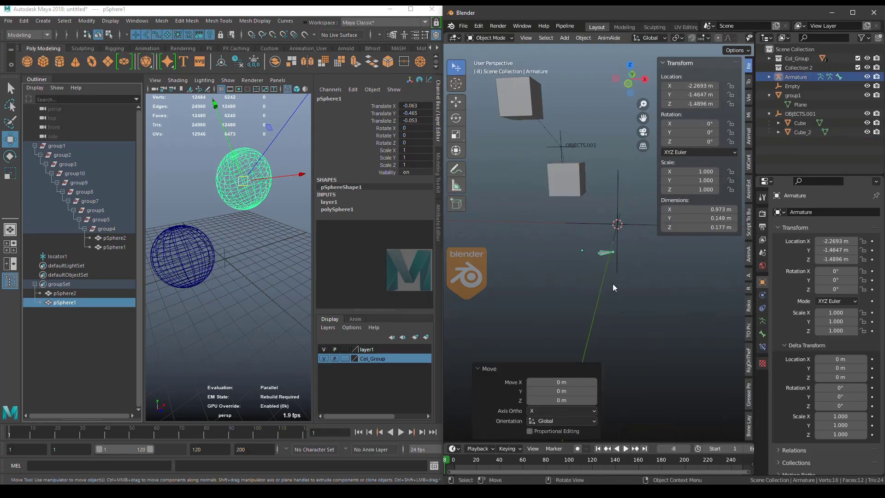
{"action": "left_click", "coordinate": [484, 39]}
In Maya, examine the transforms of the nested groups group7, group9, group8 and group5
{"action": "left_click", "coordinate": [112, 201]}
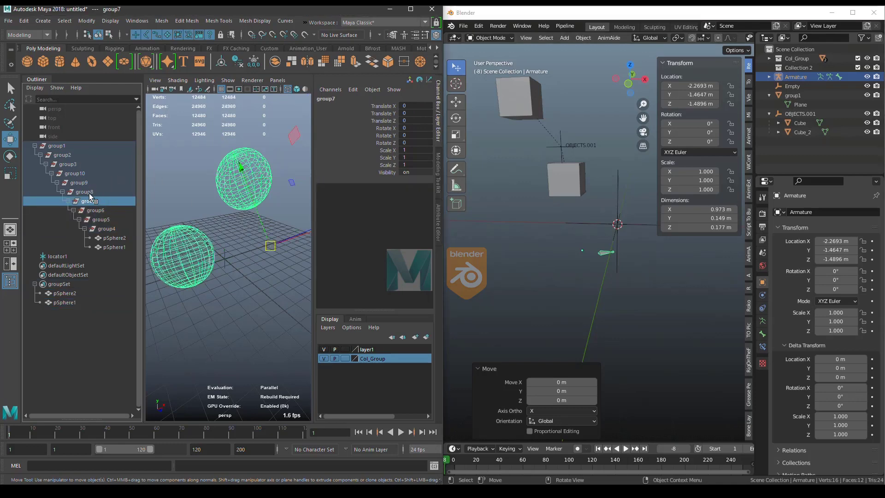
{"action": "left_click", "coordinate": [90, 182]}
{"action": "left_click", "coordinate": [93, 192]}
{"action": "left_click", "coordinate": [104, 219]}
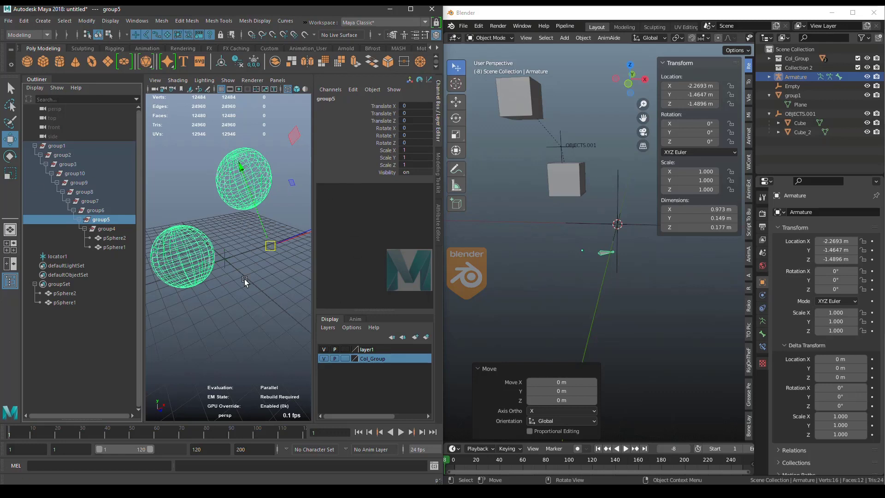
{"action": "left_click", "coordinate": [635, 305]}
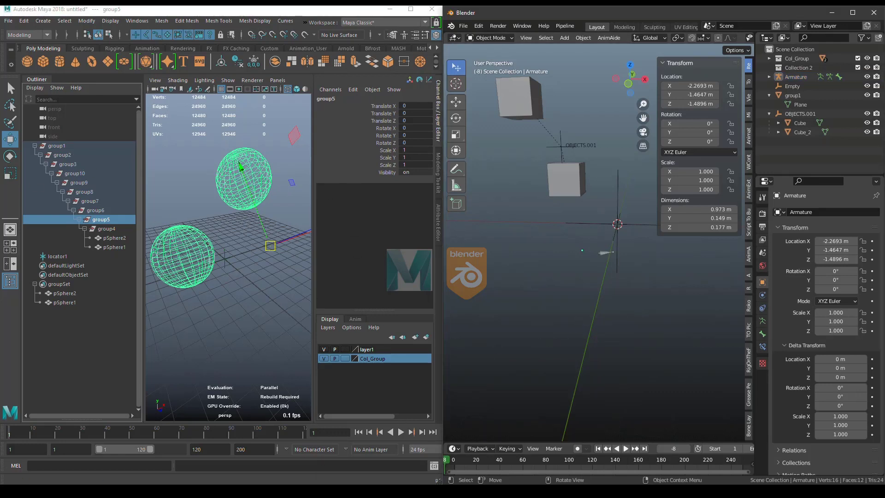
{"action": "left_click", "coordinate": [161, 490]}
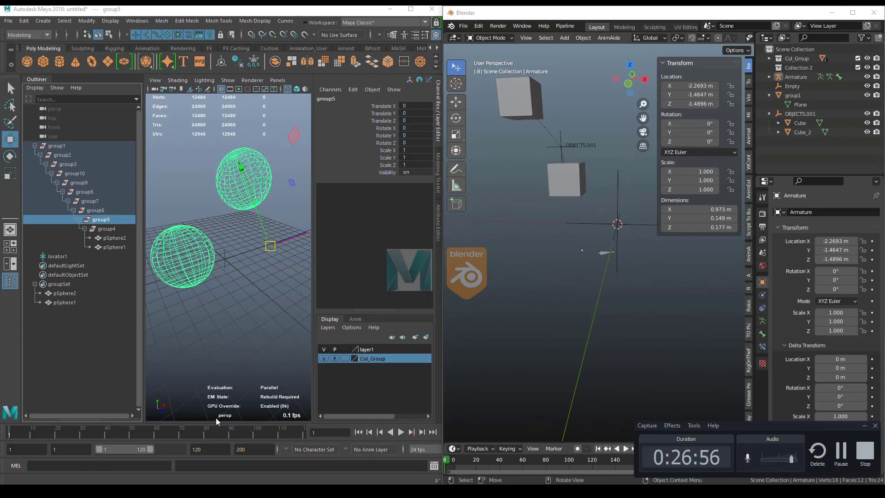